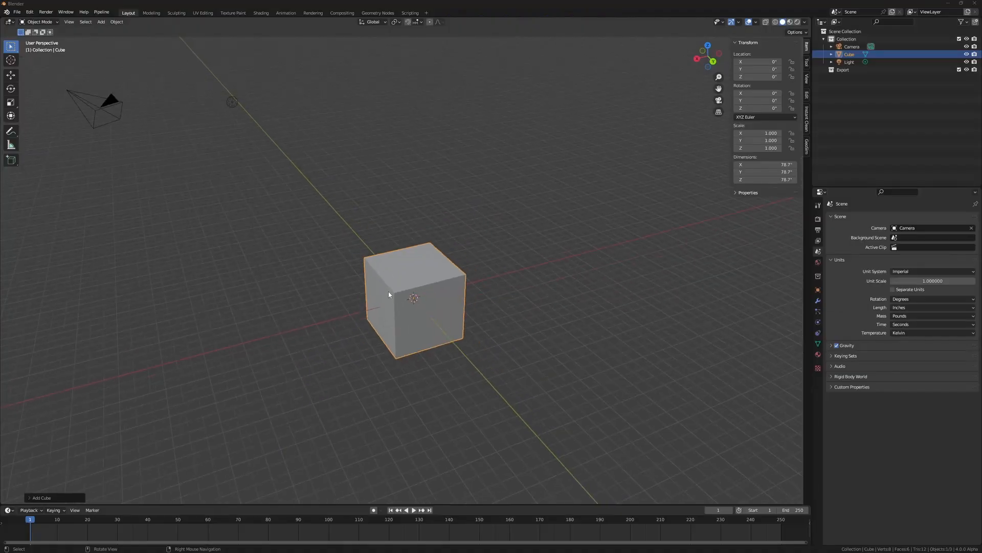
# Enter Edit Mode on the default cube and merge all its vertices into a single vertex.
pyautogui.moveTo(388, 294)
pyautogui.mouseDown(button='middle')
pyautogui.moveTo(334, 306)
pyautogui.moveTo(389, 302)
pyautogui.mouseUp(button='middle')
pyautogui.scroll(3, 409, 297)
pyautogui.scroll(-2, 448, 295)
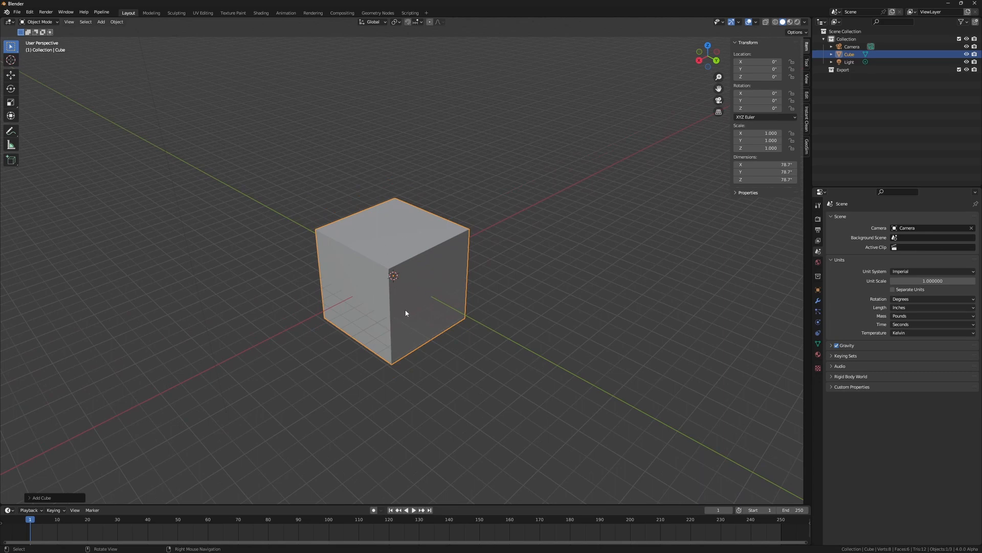
pyautogui.press('Tab')
pyautogui.click(395, 184)
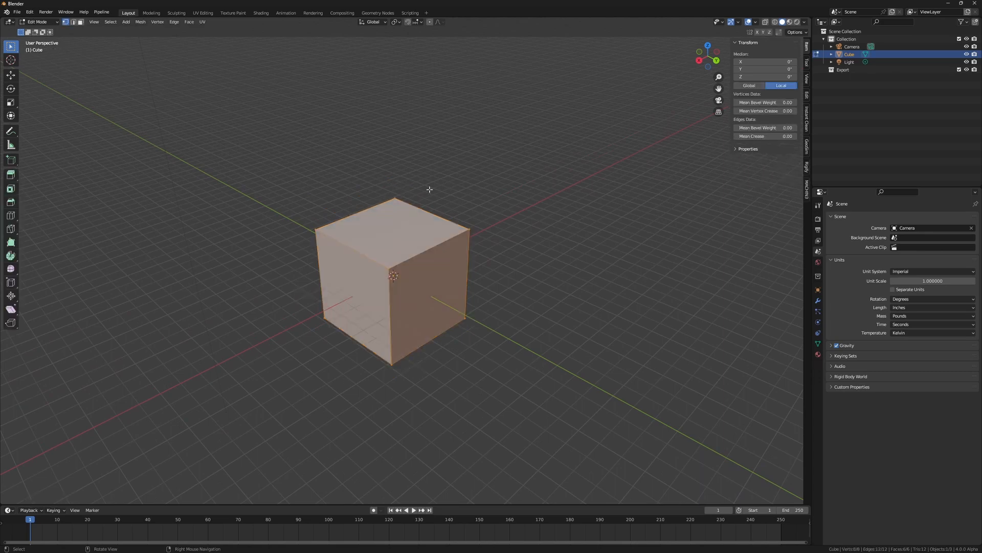
pyautogui.press('m')
pyautogui.click(413, 279)
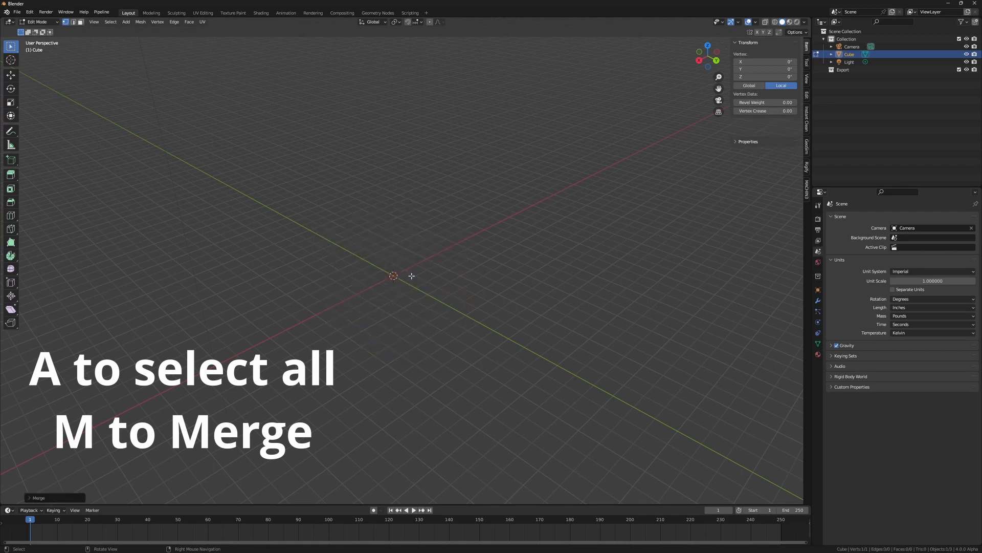
# Switch to vertex selection and extrude the merged vertex upward along the Z axis.
pyautogui.press('Tab')
pyautogui.click(273, 280)
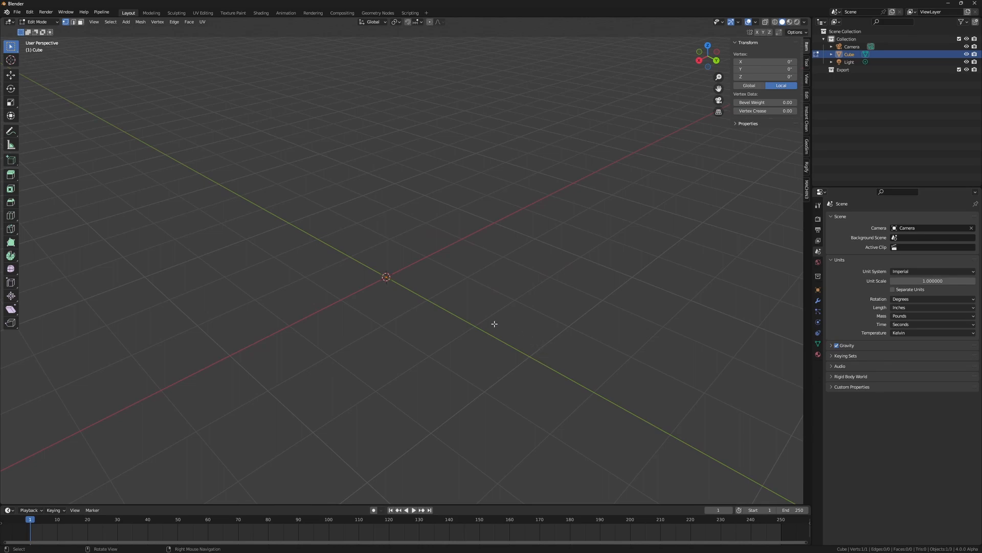
pyautogui.press('Tab')
pyautogui.click(383, 310)
pyautogui.press('e')
pyautogui.press('z')
pyautogui.click(493, 143)
pyautogui.moveTo(493, 143); pyautogui.dragTo(381, 135, button='middle')
pyautogui.moveTo(381, 135); pyautogui.dragTo(436, 188)
# Return to Object Mode, delete the extruded vertex object and add a new cube at the world origin.
pyautogui.press('Tab')
pyautogui.moveTo(435, 189); pyautogui.dragTo(411, 367, button='middle')
pyautogui.press('Delete')
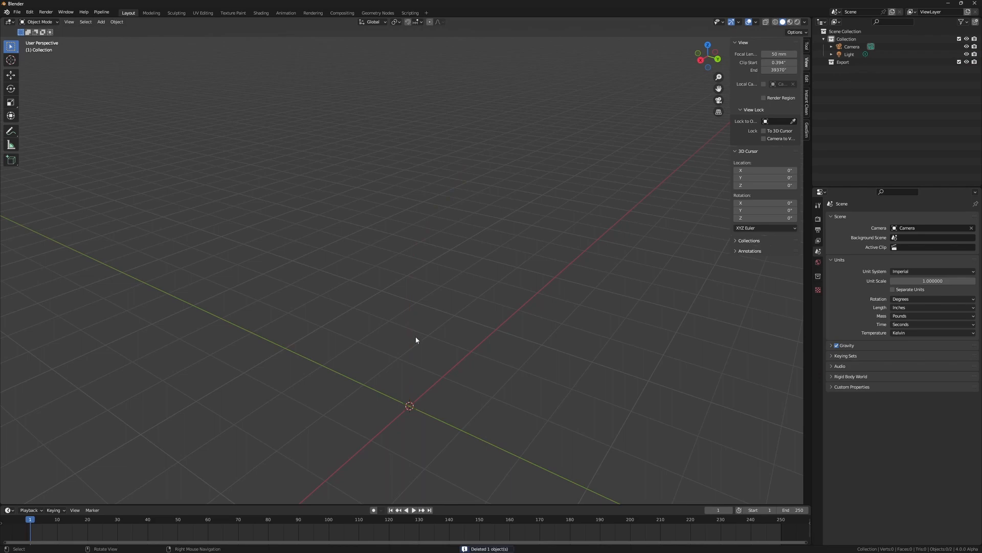
pyautogui.hotkey('shift', 'a')
pyautogui.moveTo(435, 317)
pyautogui.click(471, 336)
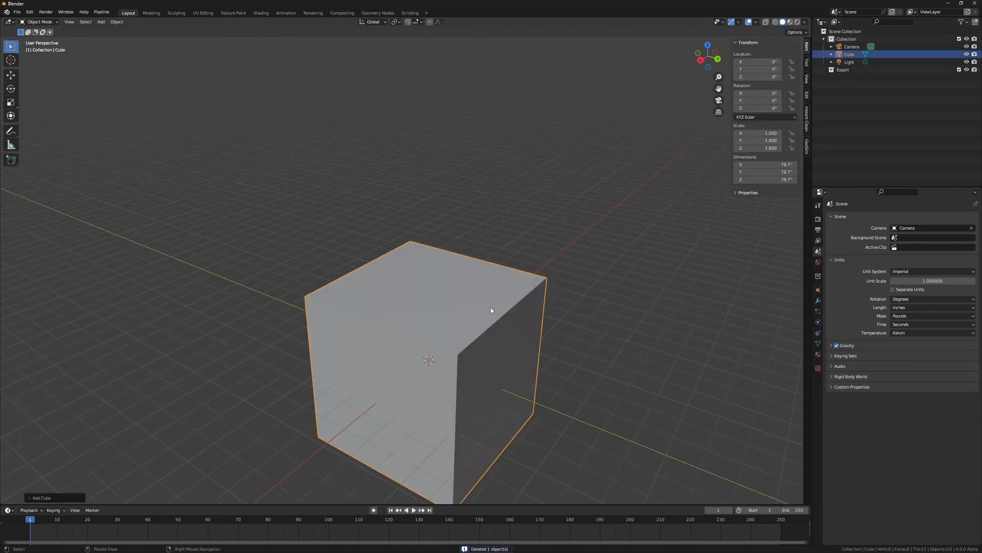
# Place the 3D cursor on the cube's +X side face, at about X 39.4", Y 12.6", Z -5.5".
pyautogui.scroll(-3, 491, 311)
pyautogui.keyDown('shift'); pyautogui.moveTo(491, 311); pyautogui.dragTo(406, 327, button='middle'); pyautogui.keyUp('shift')
pyautogui.scroll(2, 406, 328)
pyautogui.moveTo(406, 328); pyautogui.dragTo(389, 307, button='right')
pyautogui.press('w')
pyautogui.moveTo(387, 287); pyautogui.dragTo(538, 328, button='middle')
pyautogui.keyDown('shift'); pyautogui.rightClick(319, 230); pyautogui.keyUp('shift')
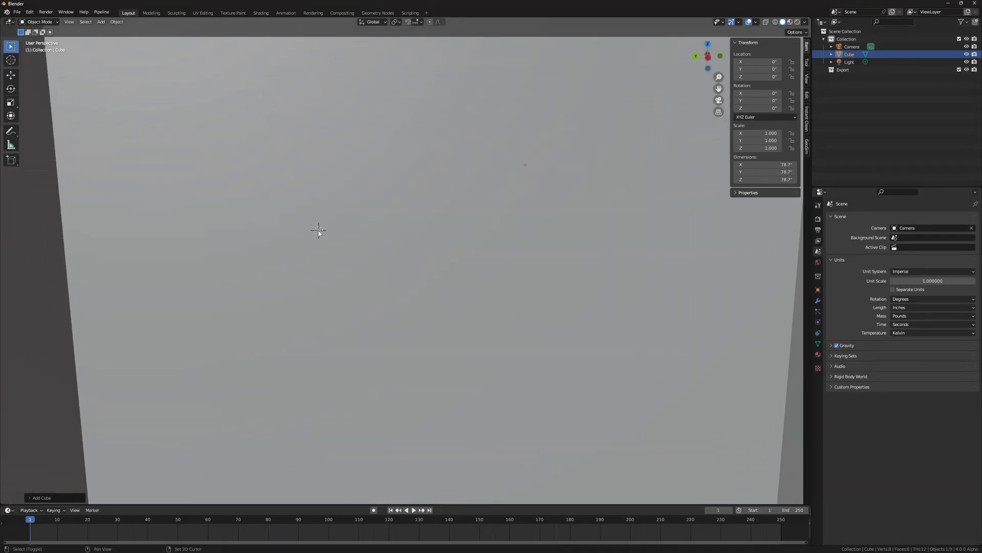
pyautogui.keyDown('shift'); pyautogui.moveTo(340, 275); pyautogui.dragTo(382, 284, button='middle'); pyautogui.keyUp('shift')
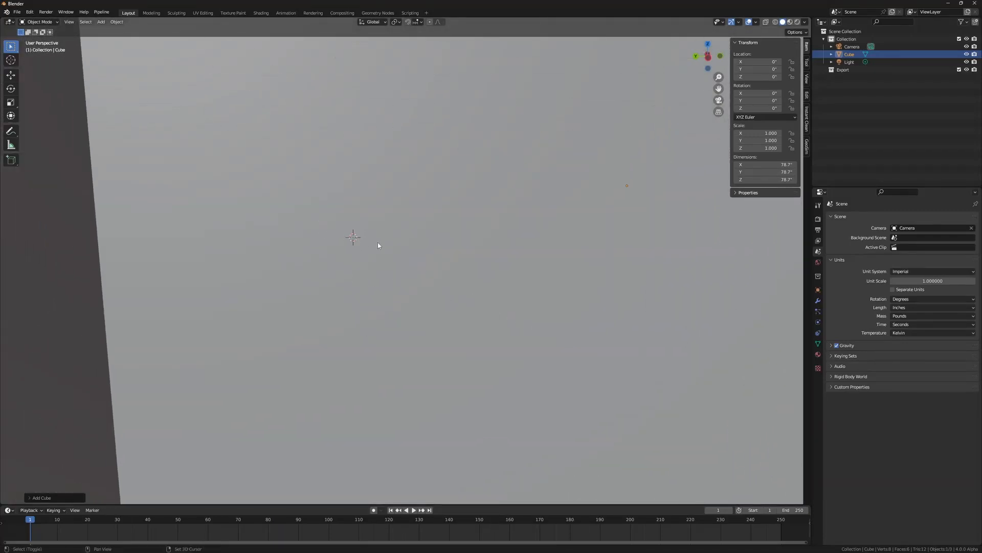
# Add a second cube at the 3D cursor and merge all its vertices into a single vertex.
pyautogui.hotkey('shift', 'a')
pyautogui.moveTo(378, 242)
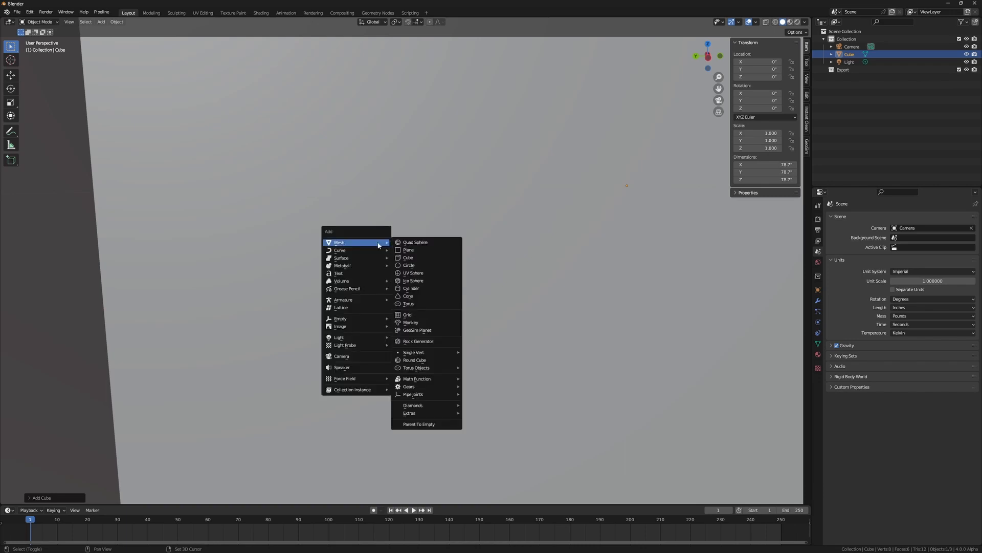
pyautogui.click(432, 259)
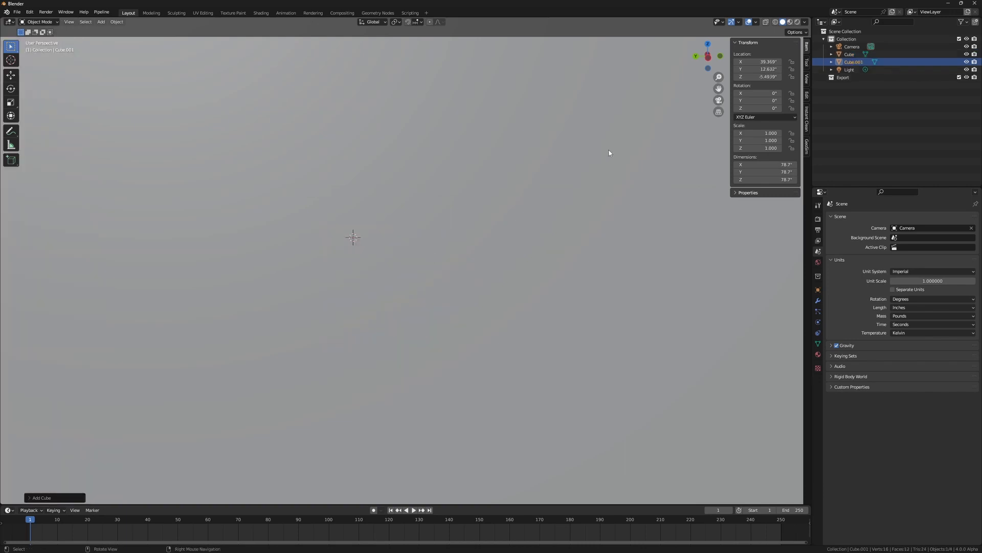
pyautogui.hotkey('ctrl', 'Tab')
pyautogui.click(449, 119)
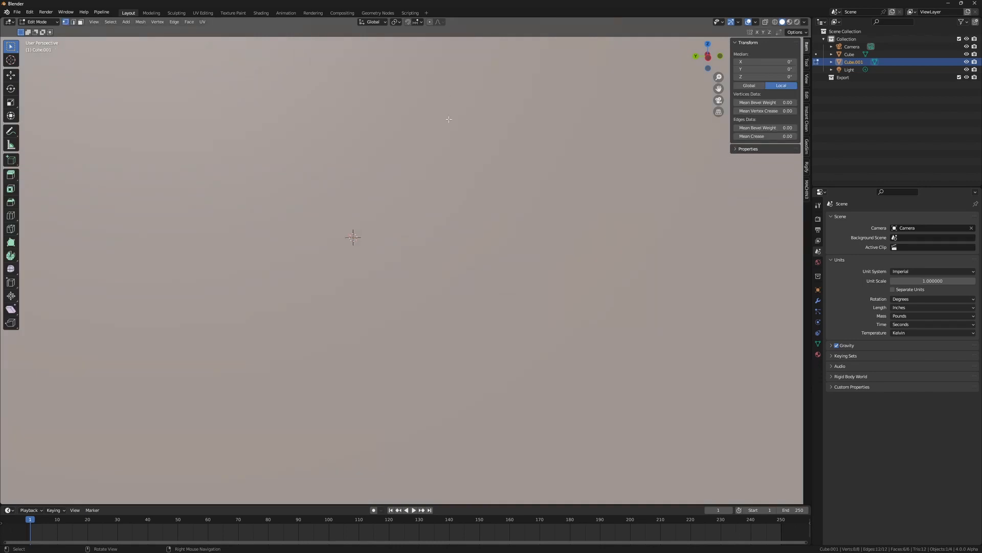
pyautogui.press('m')
pyautogui.click(481, 175)
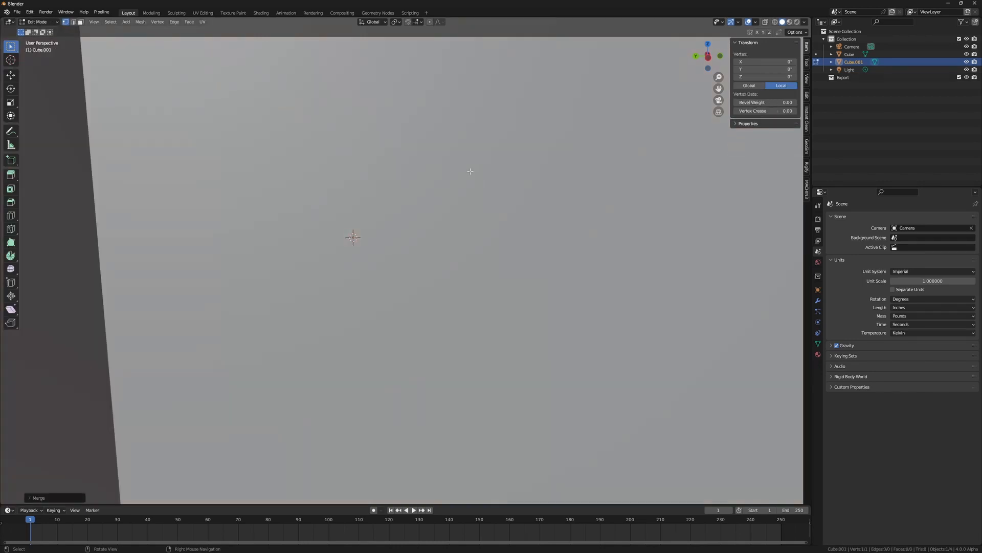
# Return the merged single-vertex object to Object Mode.
pyautogui.scroll(3, 370, 236)
pyautogui.press('Tab')
pyautogui.click(246, 243)
pyautogui.moveTo(338, 246); pyautogui.dragTo(205, 211, button='middle')
pyautogui.press('Tab')
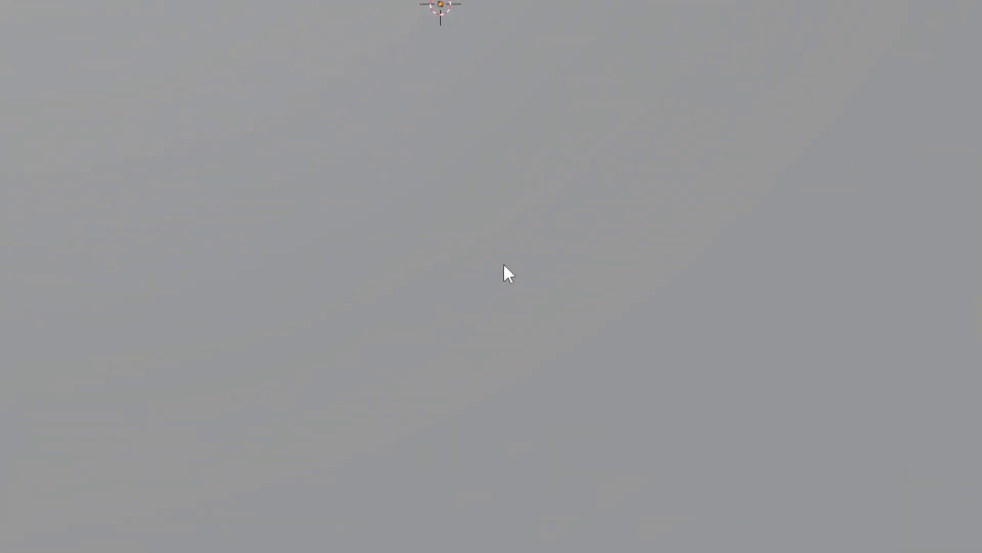
pyautogui.hotkey('shift', 'a')
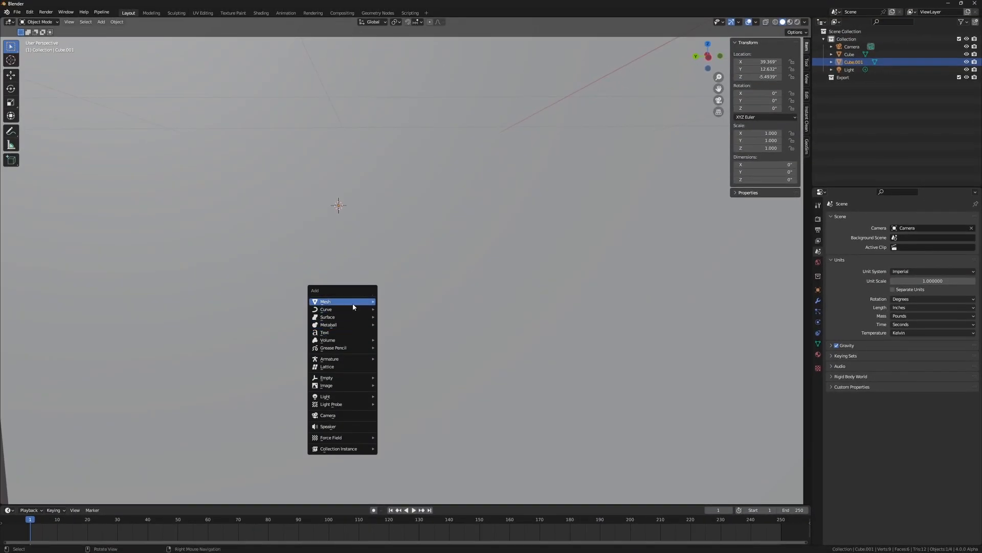
pyautogui.moveTo(372, 307)
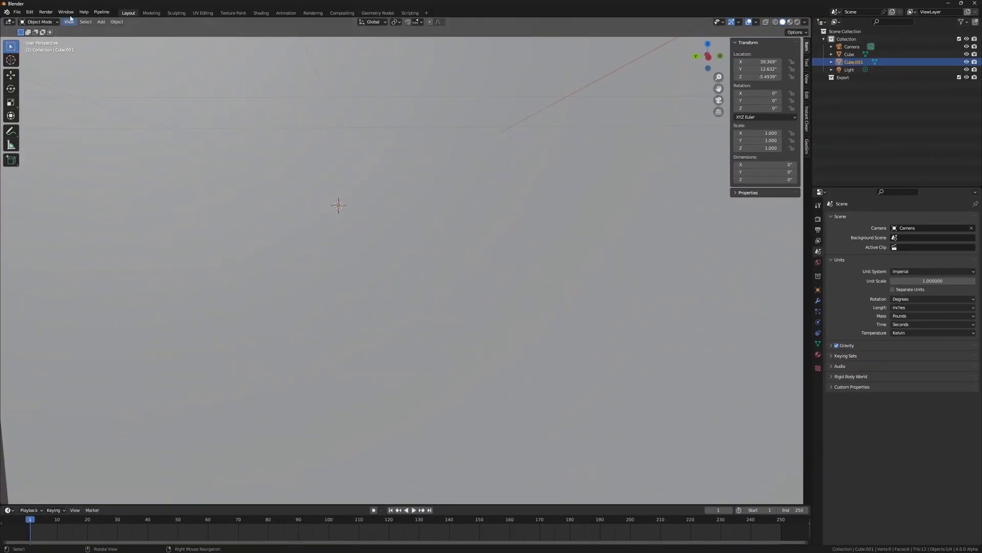
# Search the add-on preferences for "extra" to check whether the Extra Objects add-ons are enabled.
pyautogui.click(29, 12)
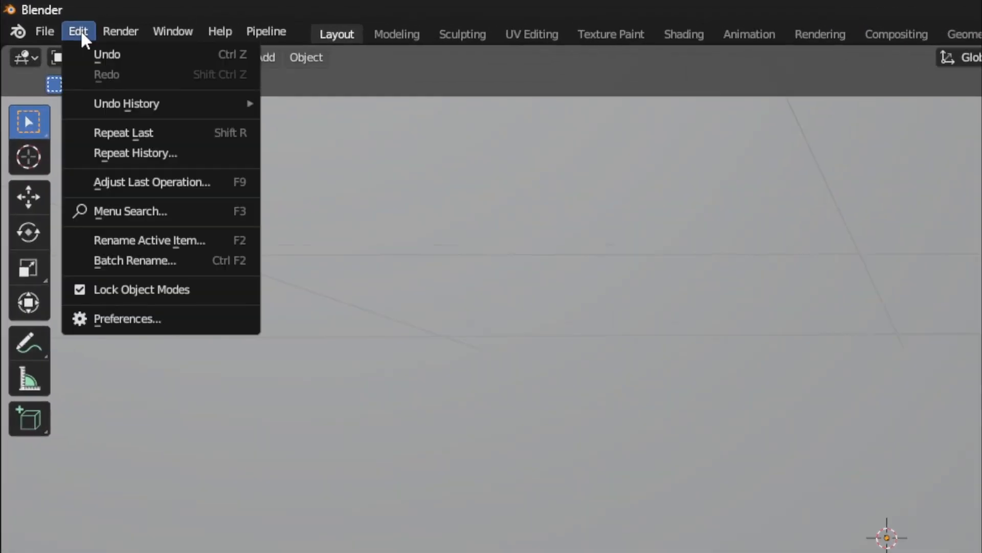
pyautogui.click(100, 325)
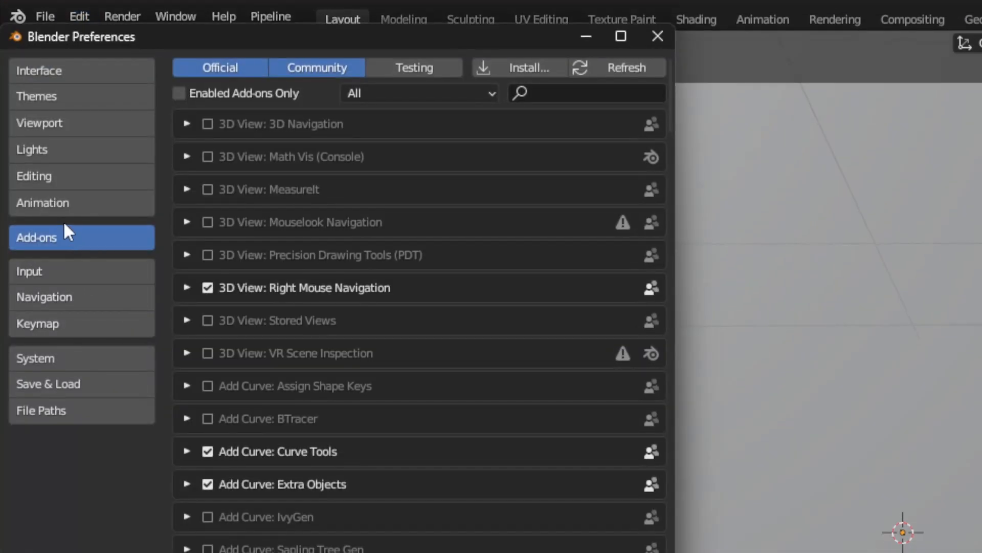
pyautogui.click(562, 91)
pyautogui.write('e')
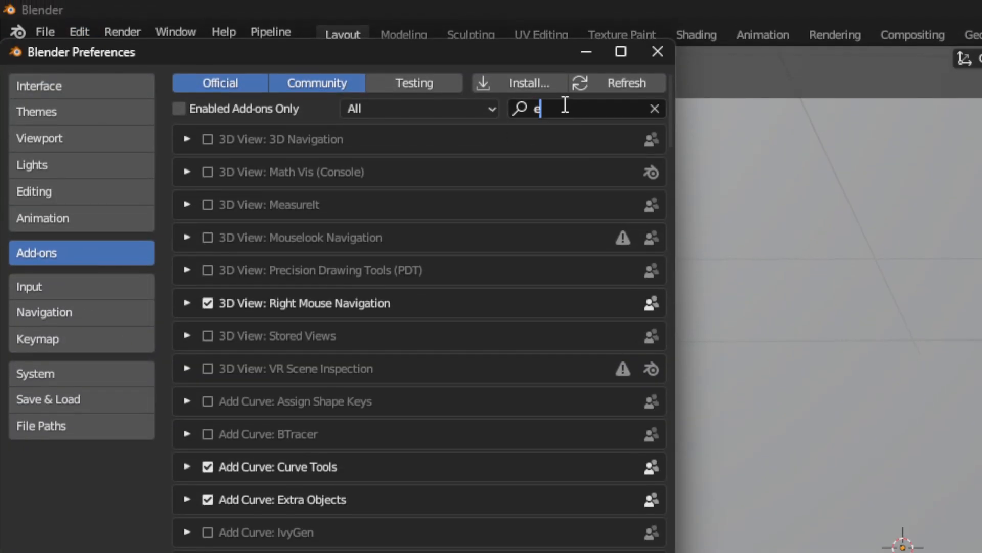
pyautogui.write('xtra')
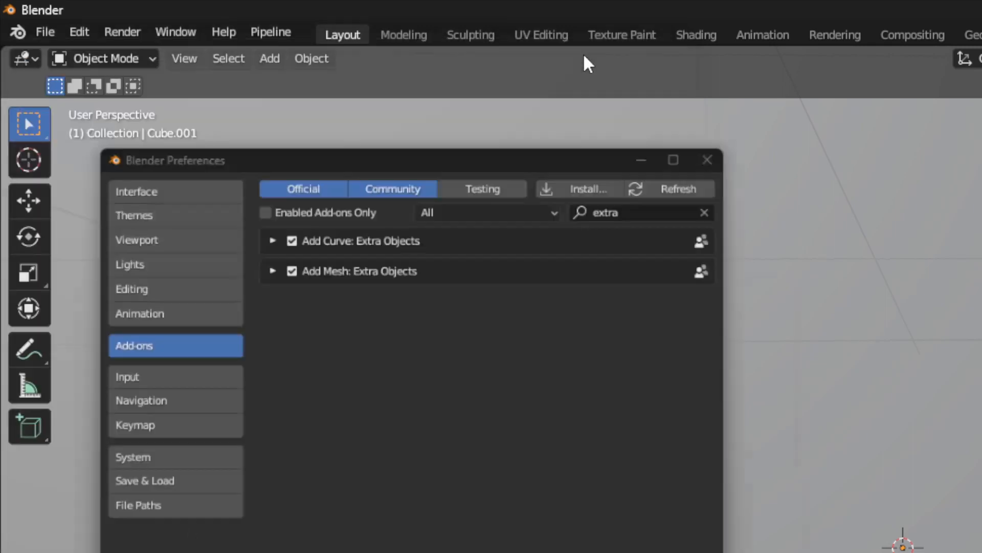
pyautogui.click(583, 54)
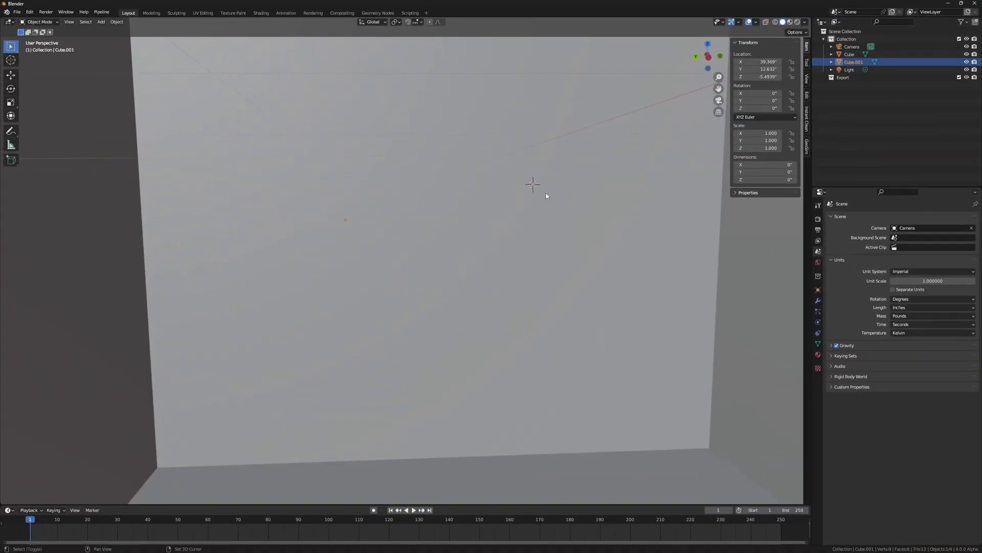
# Add a Single Vert mesh at the 3D cursor on the cube's side face and switch it to vertex selection.
pyautogui.moveTo(546, 196); pyautogui.dragTo(564, 181, button='middle')
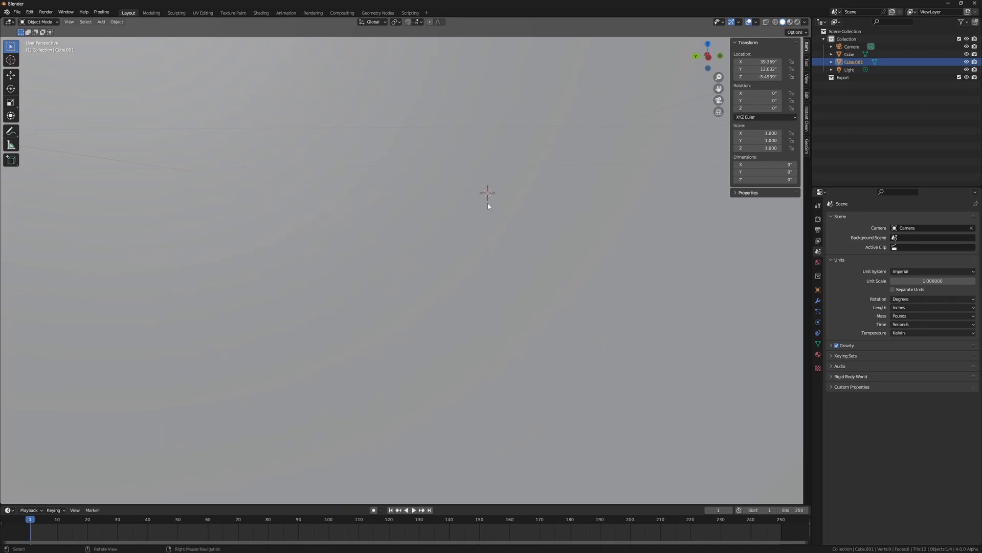
pyautogui.hotkey('shift', 'a')
pyautogui.moveTo(476, 213)
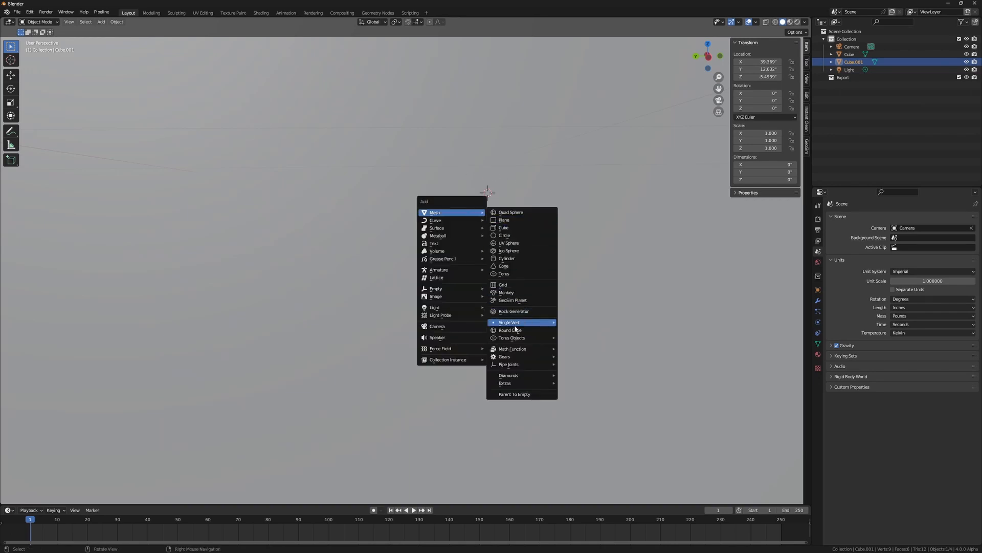
pyautogui.moveTo(517, 322)
pyautogui.click(579, 324)
pyautogui.moveTo(491, 193); pyautogui.dragTo(533, 209, button='middle')
pyautogui.press('Tab')
pyautogui.click(586, 210)
pyautogui.press('Tab')
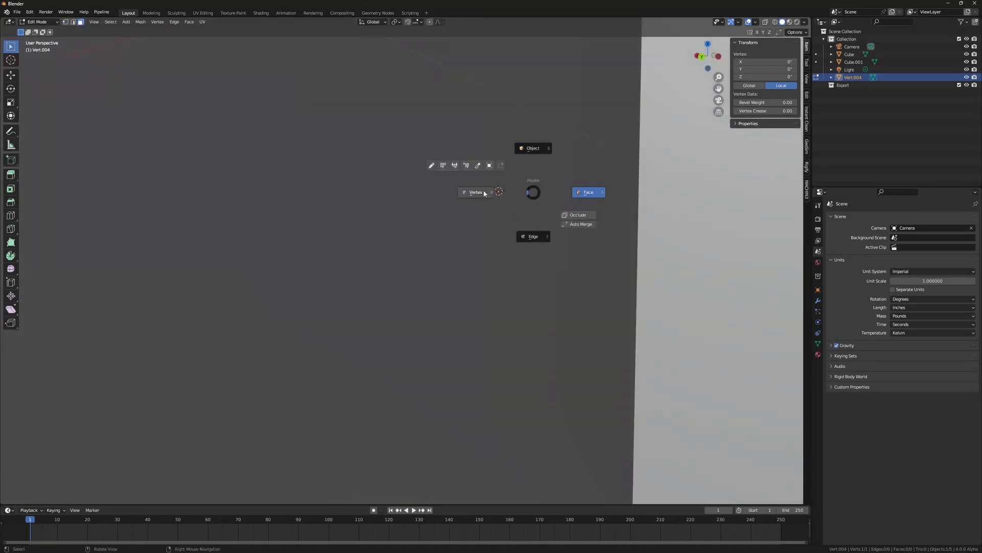
pyautogui.press('1')
# Extrude the vertex about 4.73" along negative Y, and extrude its end about 2.77" up along Z.
pyautogui.press('e')
pyautogui.press('y')
pyautogui.click(614, 182)
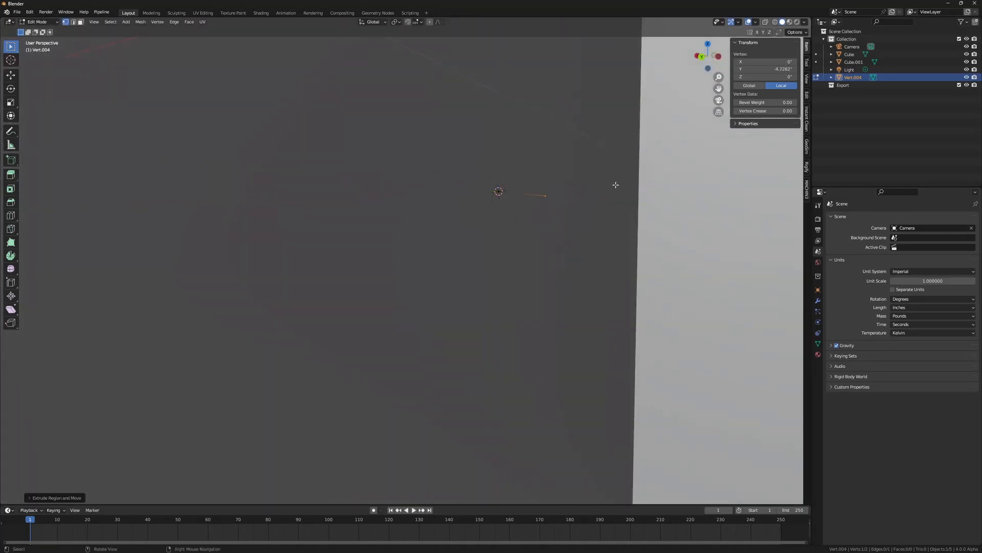
pyautogui.press('e')
pyautogui.press('z')
pyautogui.click(600, 149)
# Extrude the upper vertex about 5.41" back along Y, extrude it down along Z, and return to Object Mode.
pyautogui.scroll(3, 600, 150)
pyautogui.press('e')
pyautogui.press('x')
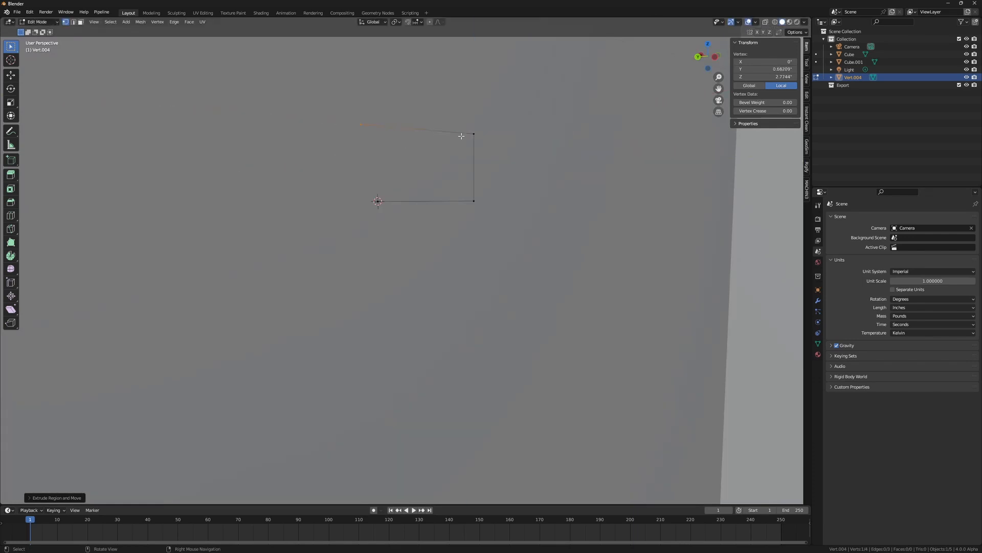
pyautogui.click(461, 134)
pyautogui.press('e')
pyautogui.press('z')
pyautogui.click(454, 187)
pyautogui.moveTo(454, 187); pyautogui.dragTo(359, 245, button='middle')
pyautogui.press('Tab')
pyautogui.scroll(-5, 388, 231)
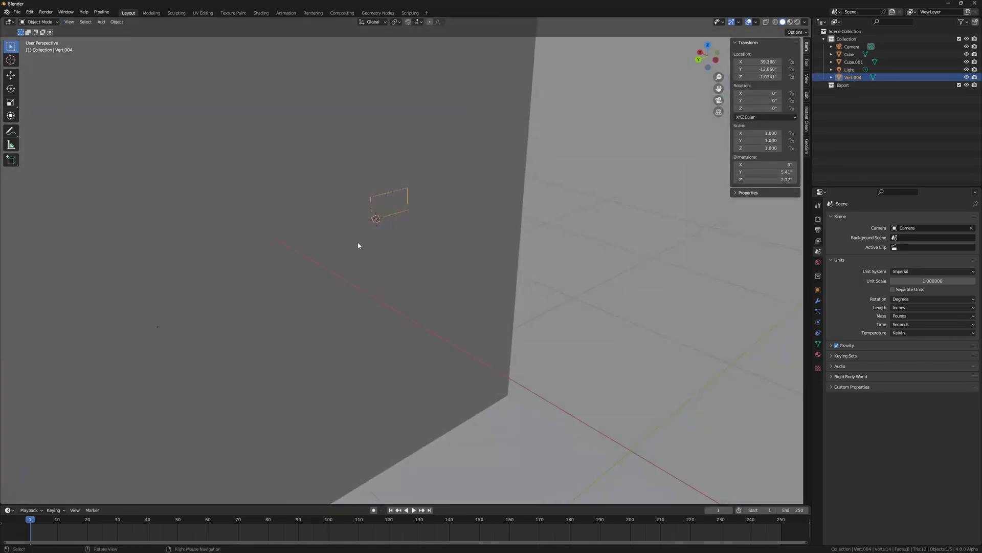
pyautogui.scroll(-1, 383, 289)
pyautogui.scroll(4, 382, 290)
pyautogui.keyDown('shift'); pyautogui.moveTo(377, 184); pyautogui.dragTo(373, 286, button='middle'); pyautogui.keyUp('shift')
pyautogui.scroll(2, 377, 313)
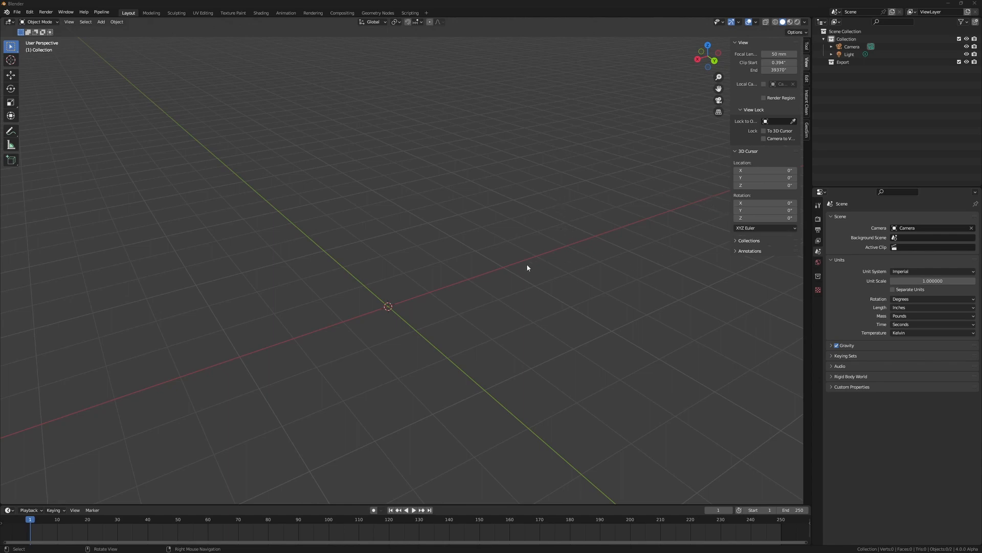
pyautogui.moveTo(440, 314); pyautogui.dragTo(454, 327, button='middle')
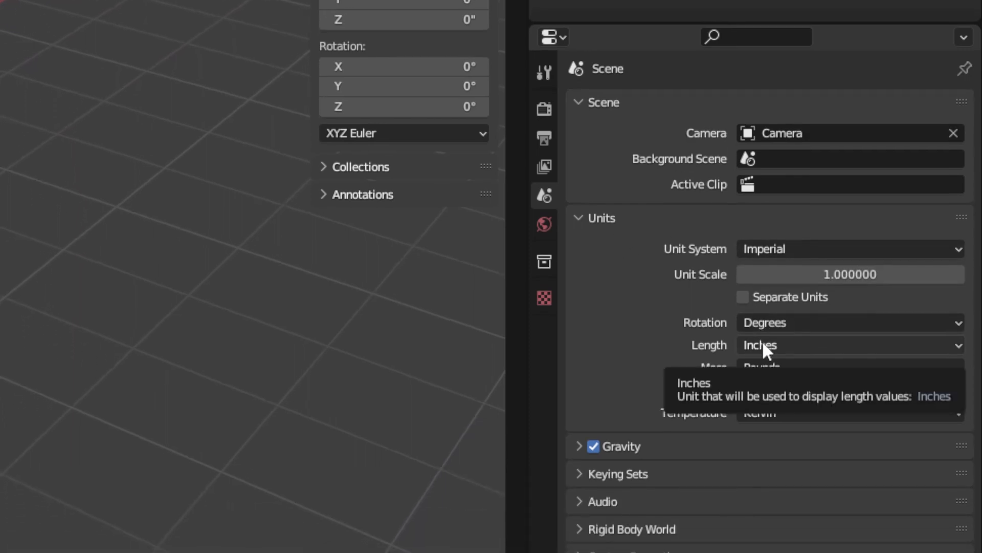
# Set the scene's unit system to Metric with Millimeters as the length unit.
pyautogui.click(763, 344)
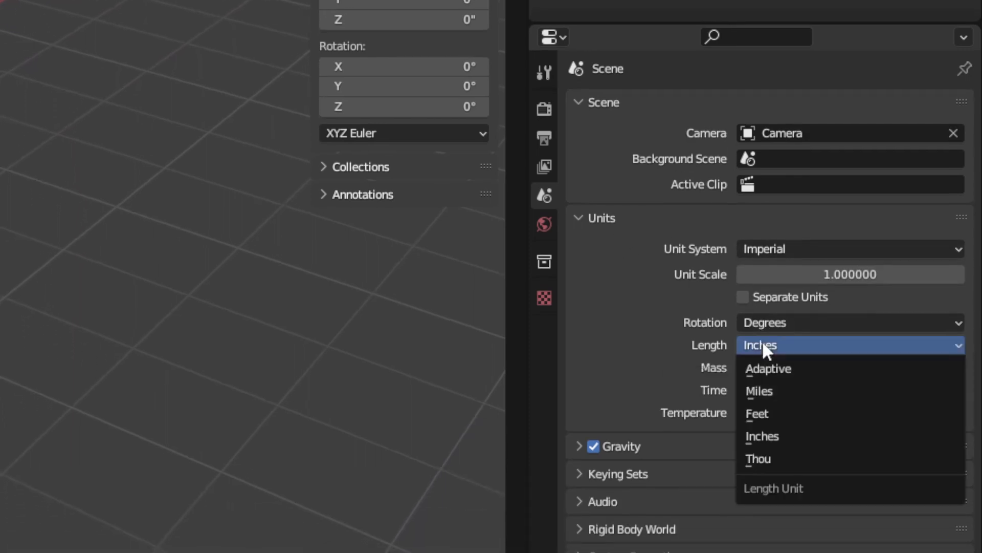
pyautogui.click(761, 248)
pyautogui.click(766, 295)
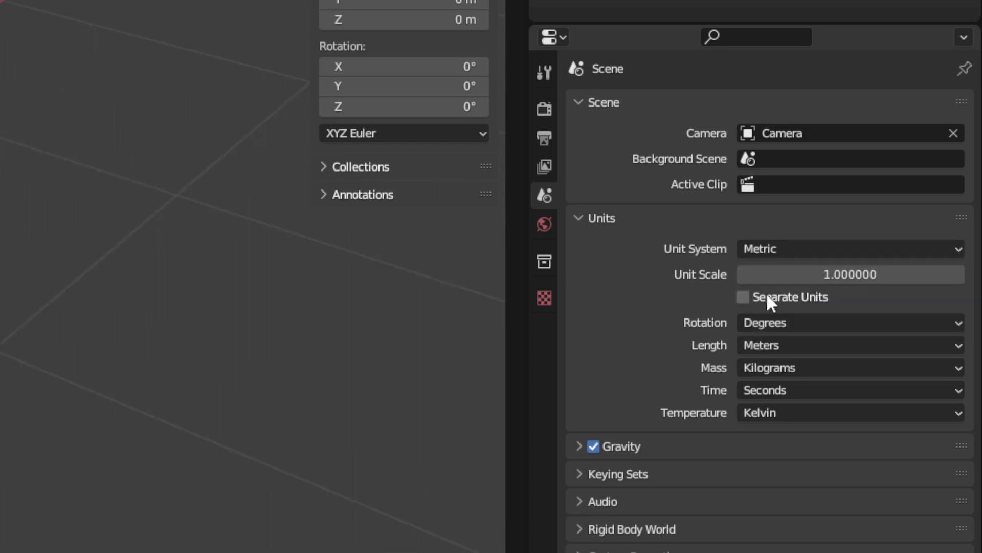
pyautogui.click(769, 346)
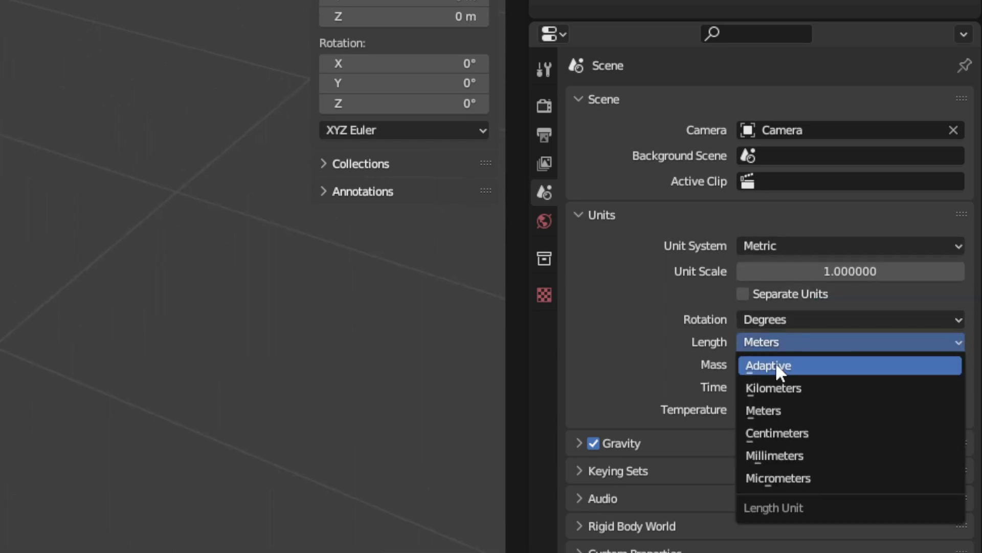
pyautogui.click(785, 408)
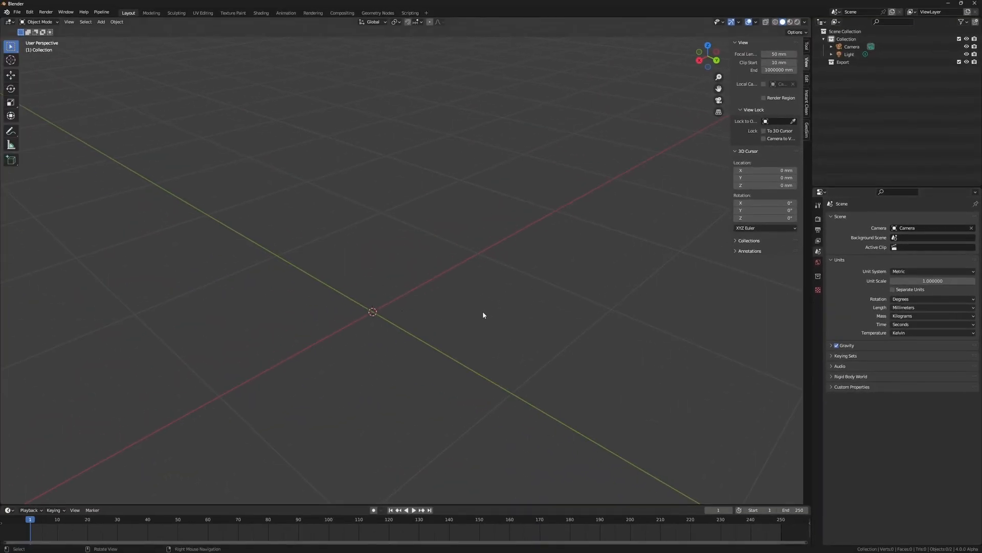
# Add a Single Vert mesh at the world origin.
pyautogui.moveTo(441, 302); pyautogui.dragTo(360, 312, button='middle')
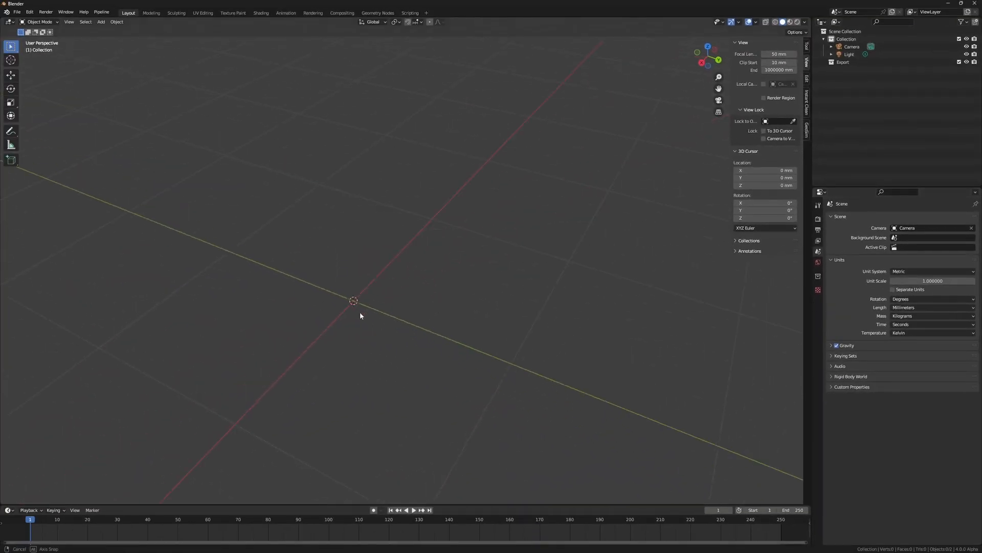
pyautogui.hotkey('shift', 'a')
pyautogui.moveTo(352, 316)
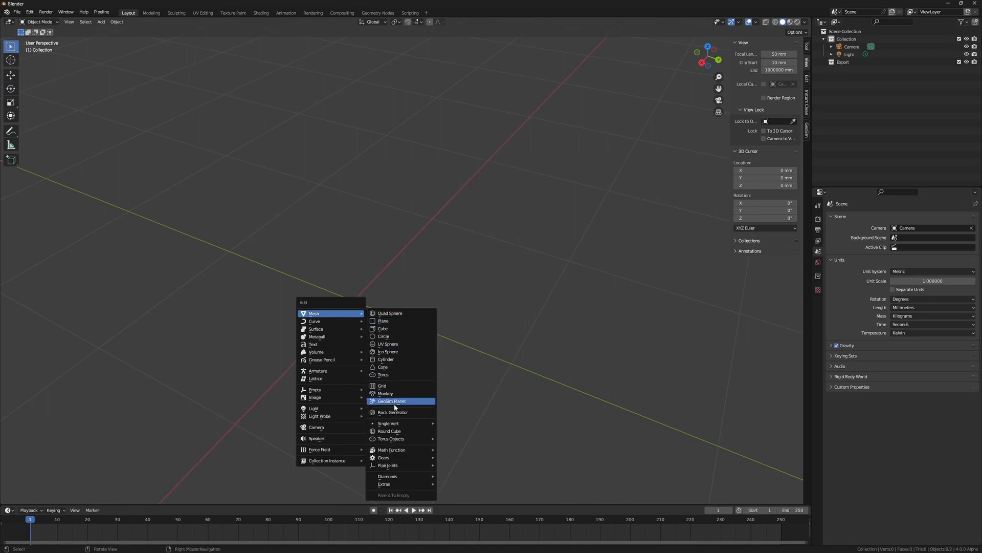
pyautogui.moveTo(399, 423)
pyautogui.click(461, 424)
pyautogui.moveTo(461, 424); pyautogui.dragTo(373, 312, button='middle')
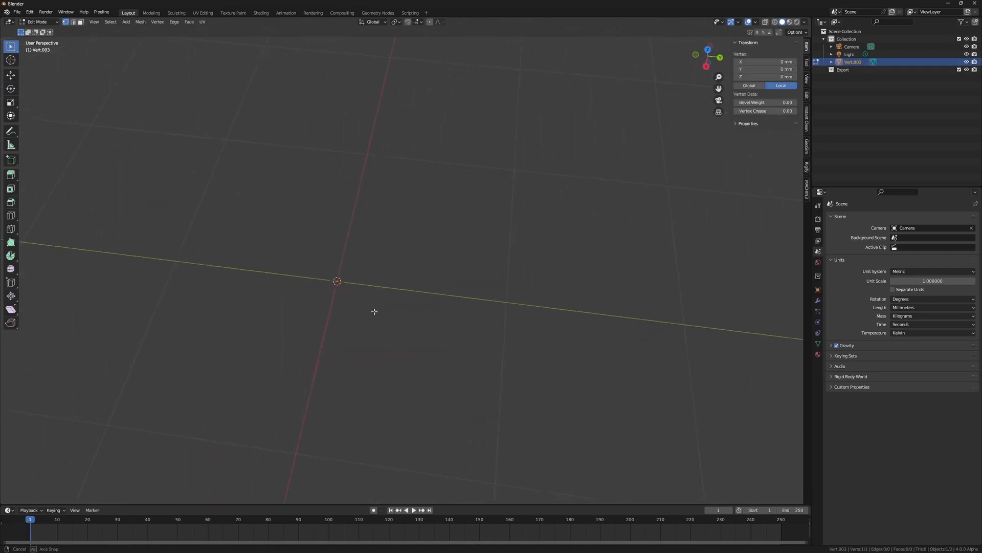
# Try extruding the vertex at the origin 2000 mm along positive Y, and undo the extrusion.
pyautogui.press('KP_Decimal')
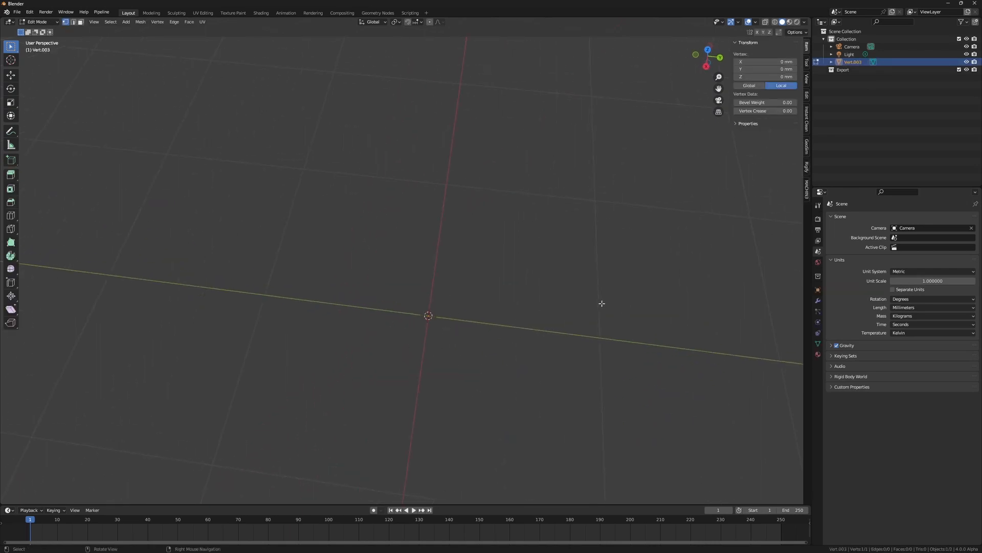
pyautogui.press('Tab')
pyautogui.click(538, 308)
pyautogui.moveTo(474, 312); pyautogui.dragTo(614, 309, button='middle')
pyautogui.press('e')
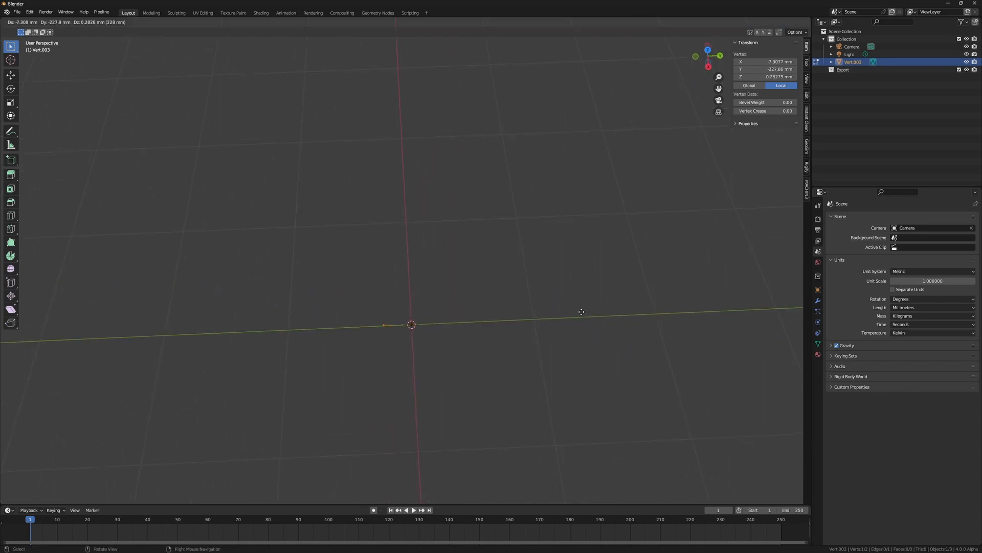
pyautogui.press('y')
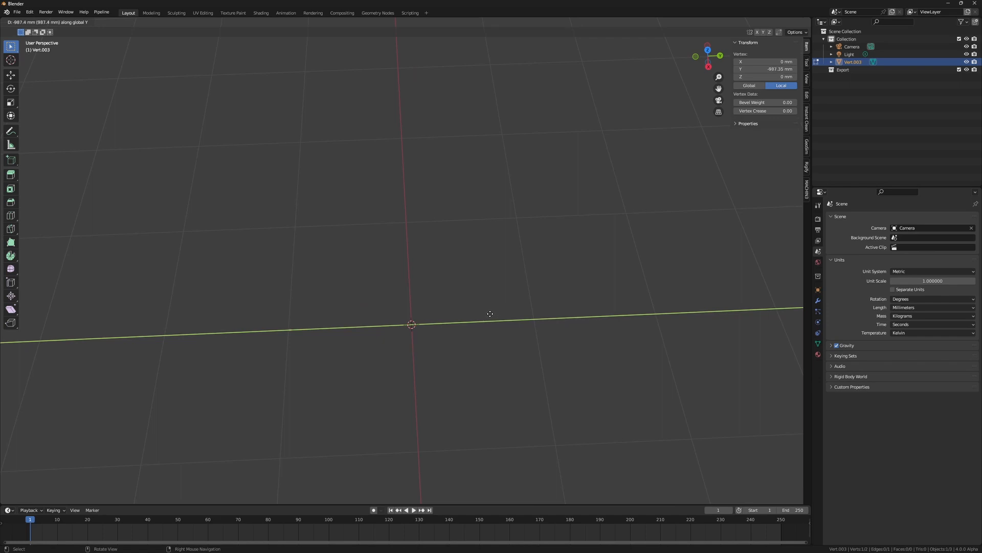
pyautogui.write('2000')
pyautogui.press('Return')
pyautogui.moveTo(487, 313); pyautogui.dragTo(460, 337, button='middle')
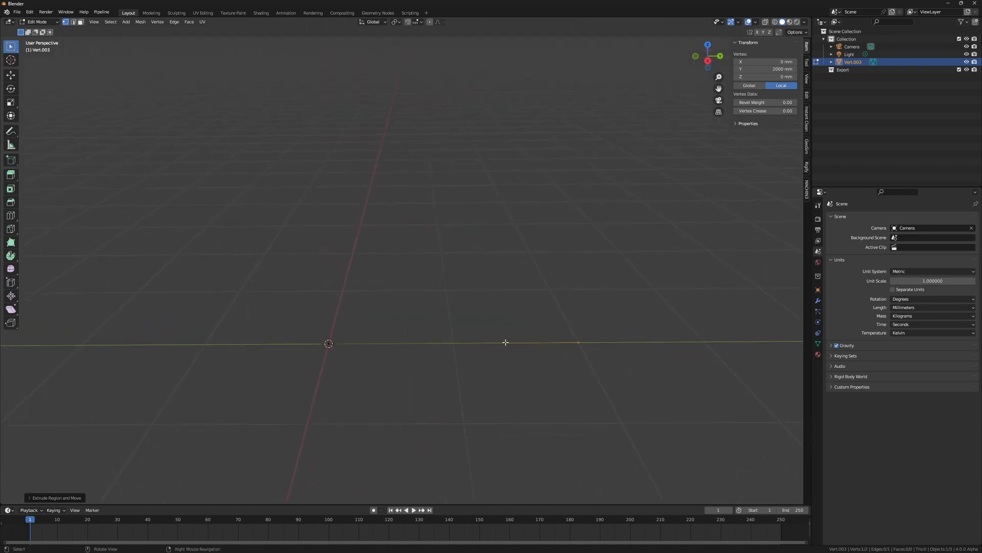
pyautogui.moveTo(123, 334); pyautogui.dragTo(432, 335, button='middle')
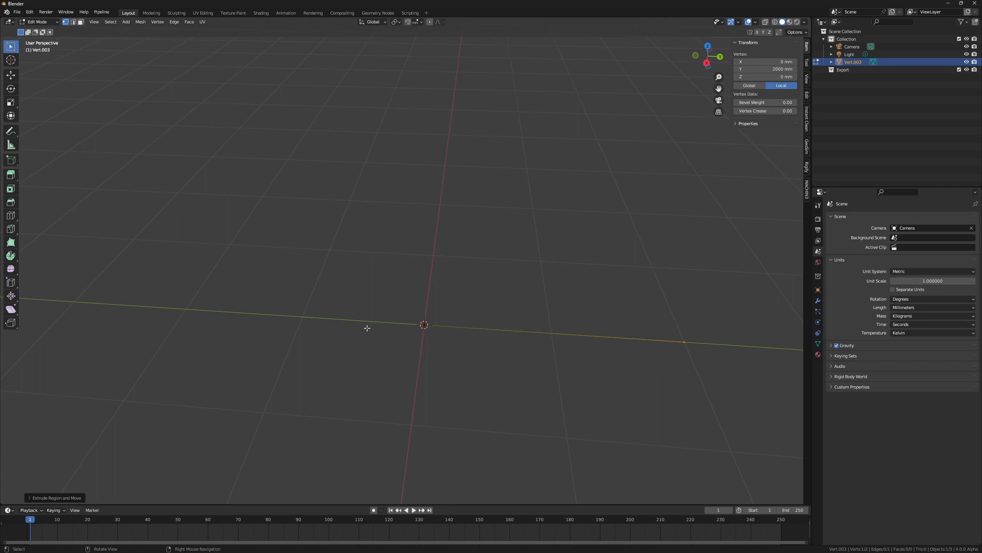
pyautogui.hotkey('ctrl', 'z')
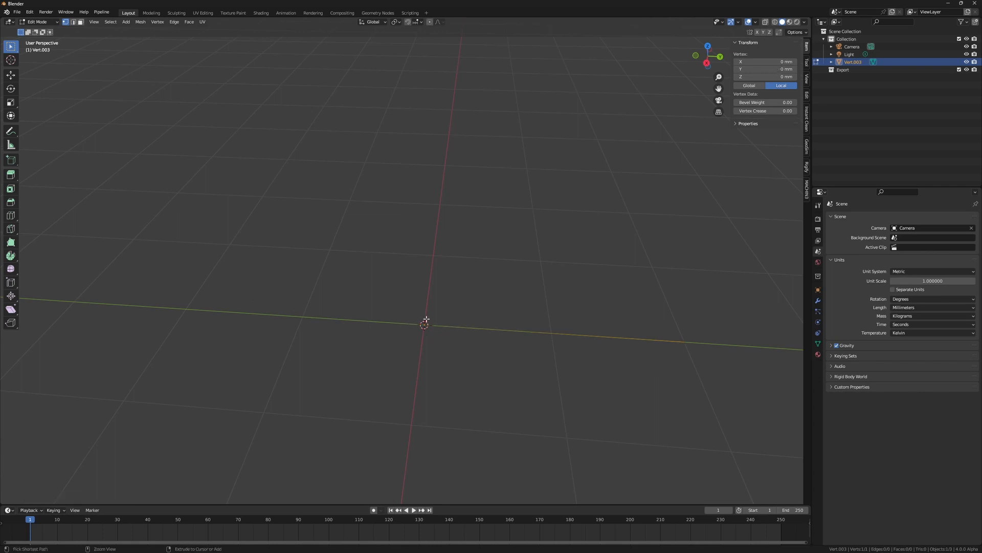
# Extrude the origin vertex 2000 mm along negative Y to form a straight edge.
pyautogui.press('e')
pyautogui.press('y')
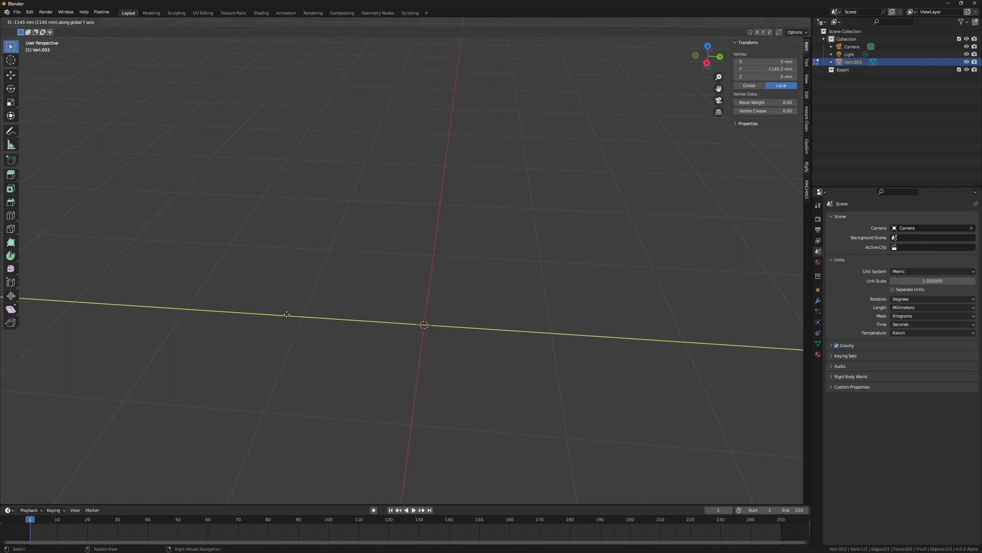
pyautogui.write('-2000')
pyautogui.press('Return')
pyautogui.moveTo(184, 304); pyautogui.dragTo(386, 336, button='middle')
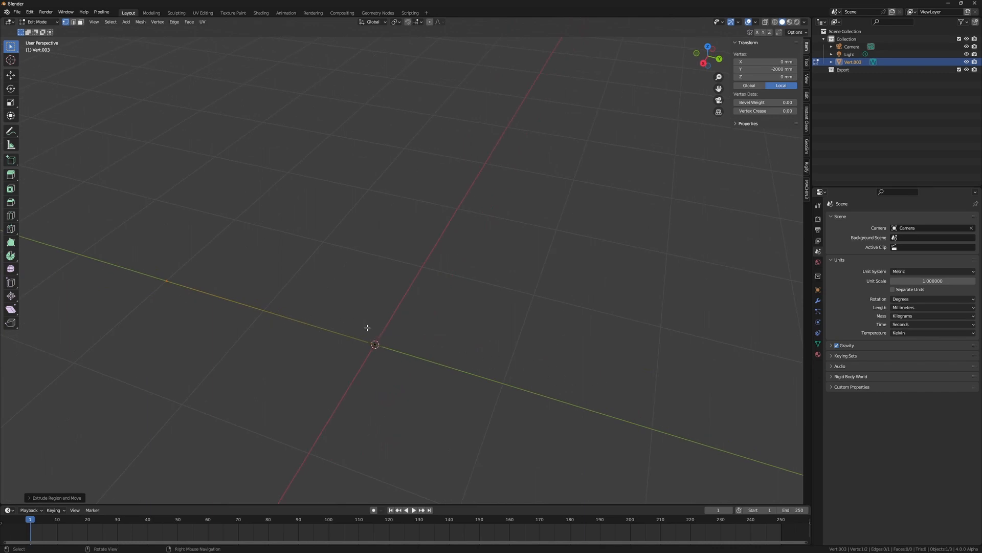
pyautogui.moveTo(264, 285); pyautogui.dragTo(372, 323, button='middle')
pyautogui.moveTo(361, 464); pyautogui.dragTo(426, 358, button='middle')
# Select the whole edge, check its dimensions in Object Mode, and return to Edit Mode with vertex selection.
pyautogui.press('a')
pyautogui.moveTo(563, 430); pyautogui.dragTo(313, 337, button='middle')
pyautogui.press('Tab')
pyautogui.click(403, 379)
pyautogui.moveTo(550, 348); pyautogui.dragTo(333, 381, button='middle')
pyautogui.press('Tab')
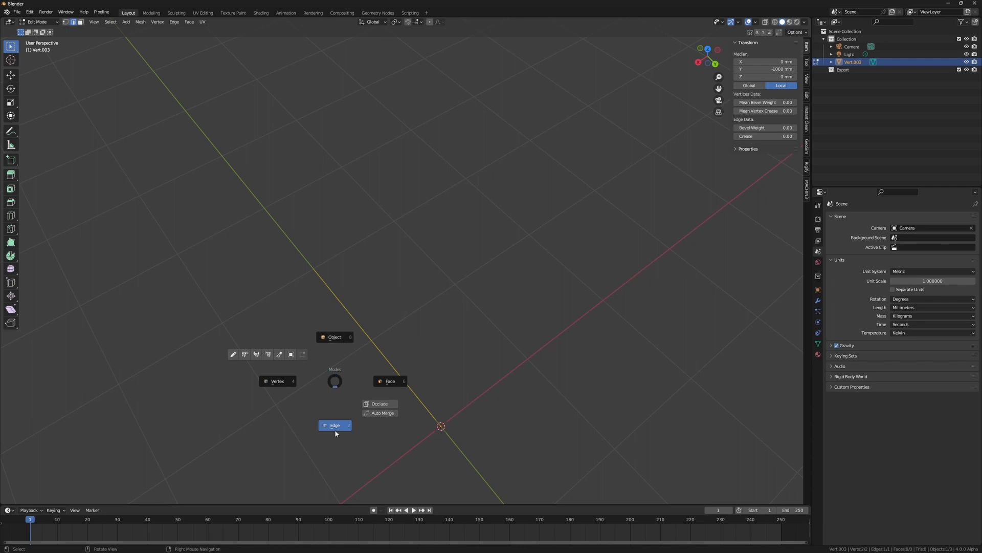
pyautogui.click(334, 340)
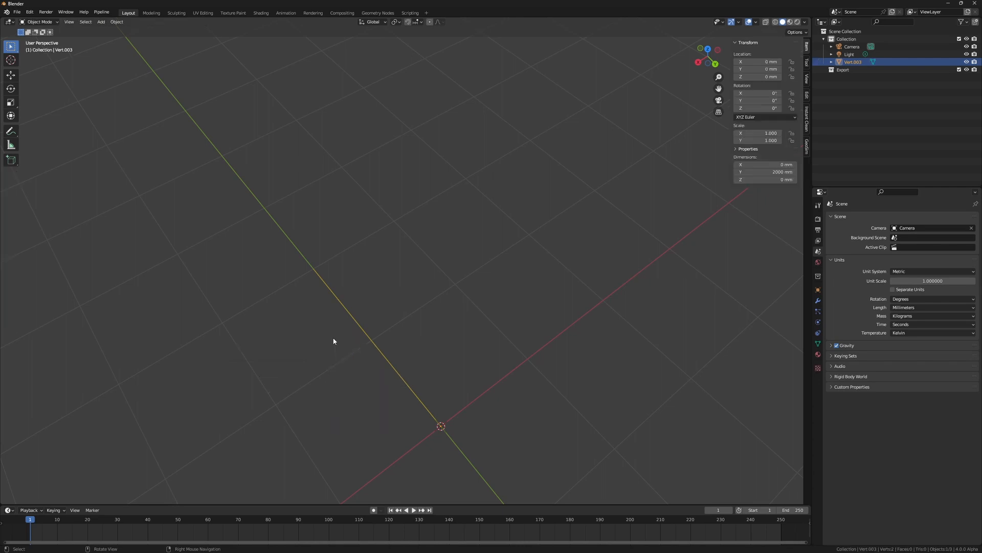
pyautogui.press('Tab')
pyautogui.click(293, 342)
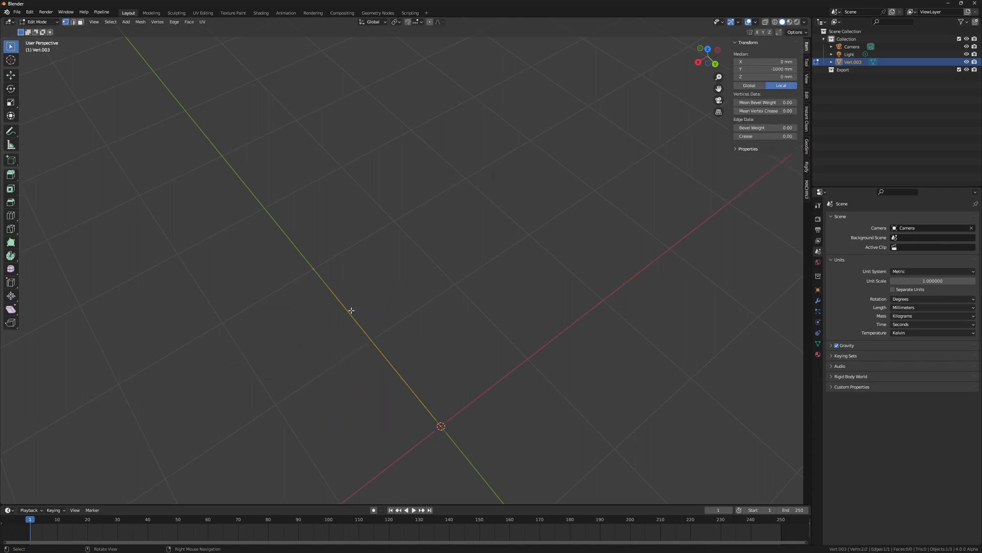
pyautogui.keyDown('shift'); pyautogui.moveTo(352, 310); pyautogui.dragTo(230, 202, button='middle'); pyautogui.keyUp('shift')
pyautogui.moveTo(231, 202); pyautogui.dragTo(461, 430)
# Set the scene's unit system to Imperial with Inches as the length unit.
pyautogui.keyDown('shift'); pyautogui.moveTo(357, 327); pyautogui.dragTo(757, 272, button='middle'); pyautogui.keyUp('shift')
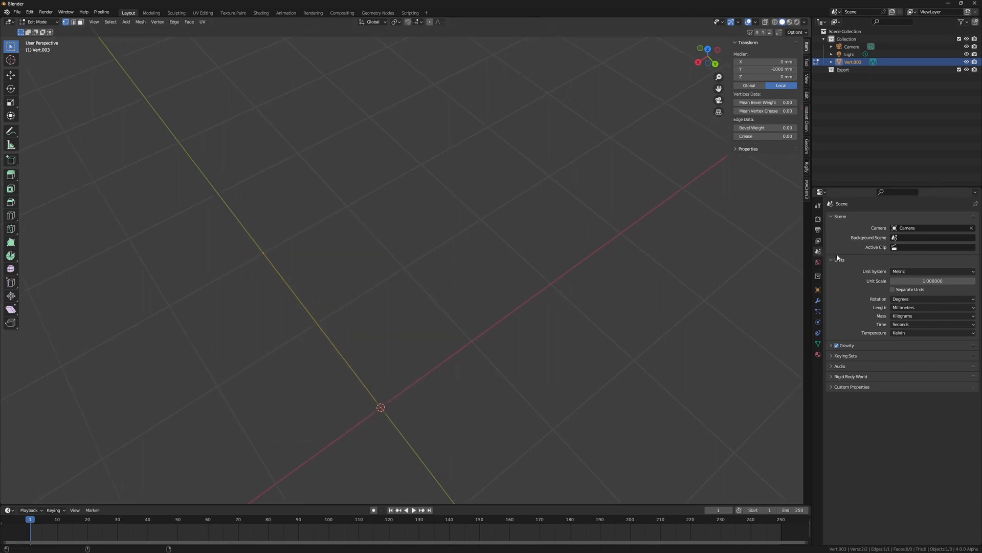
pyautogui.click(896, 272)
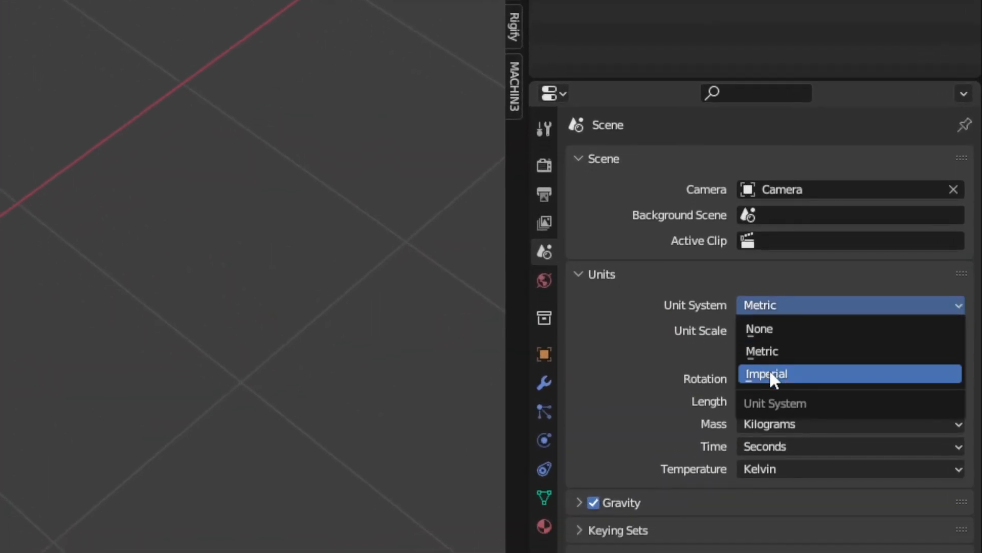
pyautogui.click(769, 373)
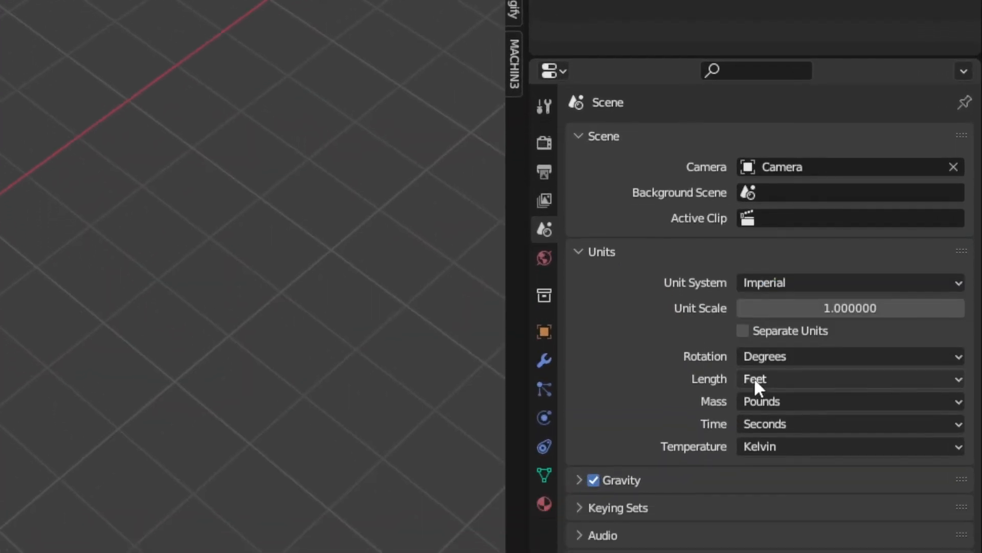
pyautogui.click(761, 402)
pyautogui.click(767, 383)
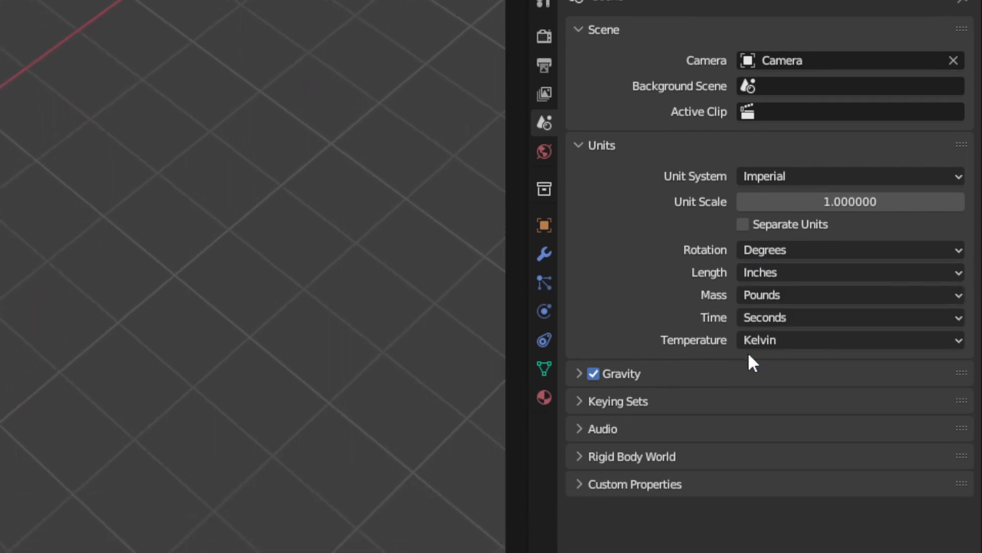
# Extrude the selected edge 2" along negative X to form a narrow strip.
pyautogui.moveTo(226, 223); pyautogui.dragTo(368, 389)
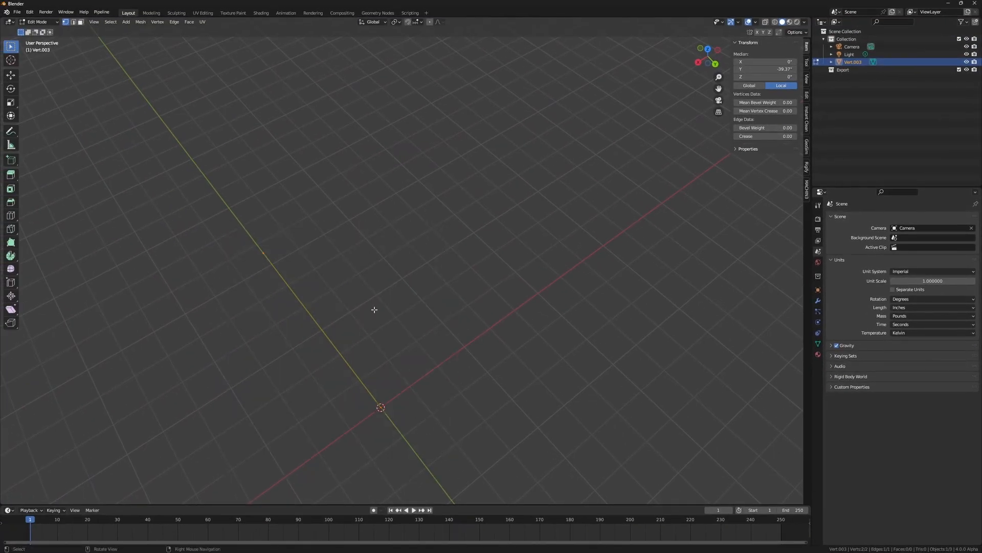
pyautogui.press('e')
pyautogui.press('x')
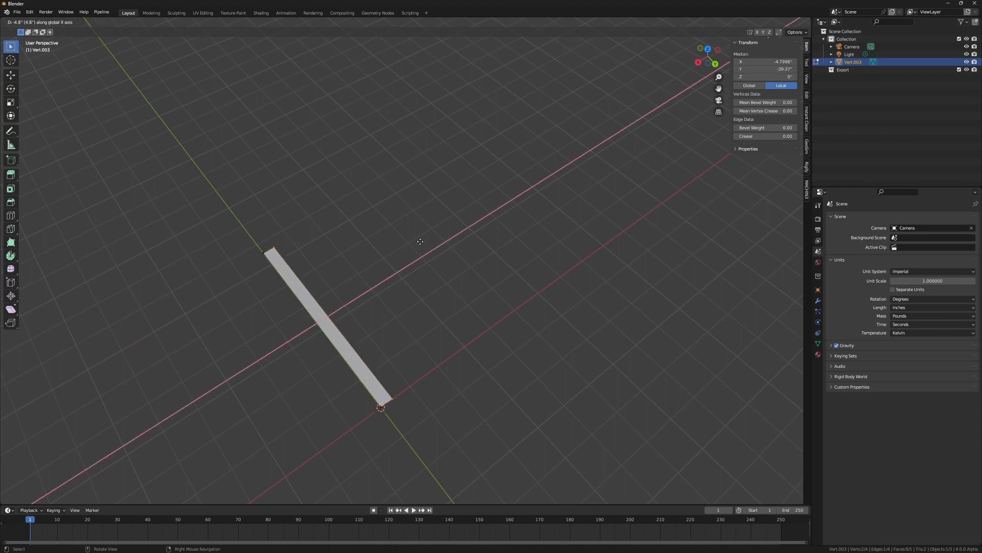
pyautogui.write('2')
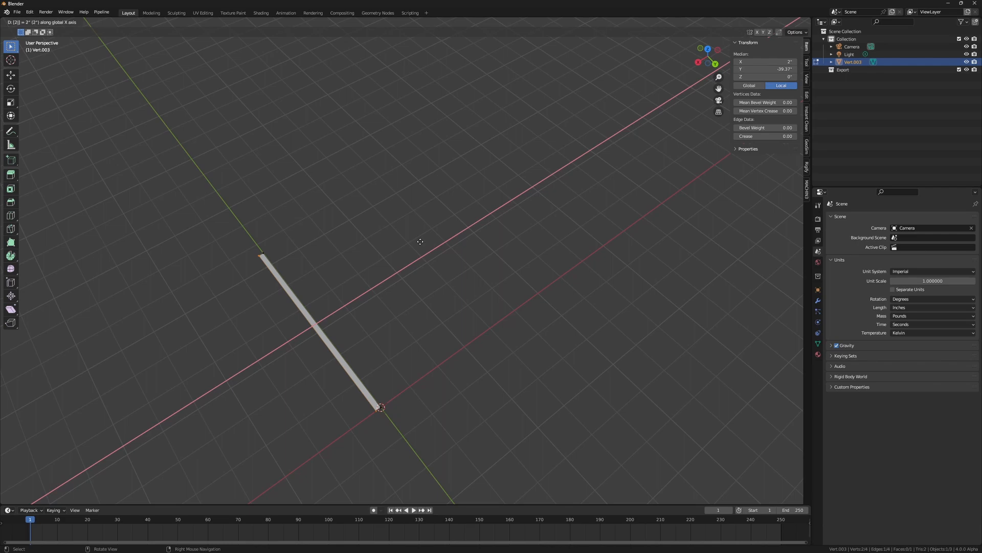
pyautogui.press('-')
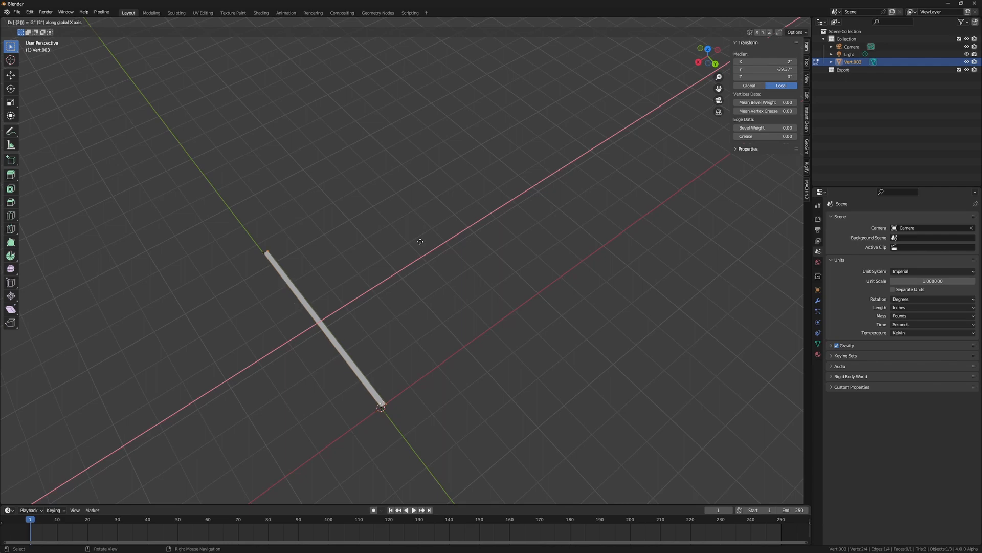
pyautogui.press('Return')
# Select the whole strip, extrude it 1" up along Z into a solid bar, and return to Object Mode.
pyautogui.moveTo(312, 397); pyautogui.dragTo(402, 357, button='middle')
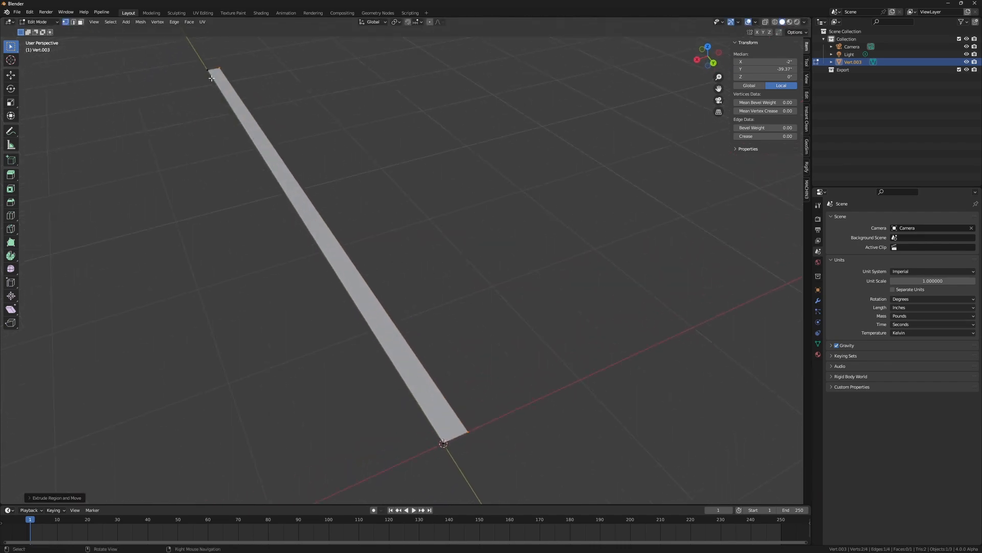
pyautogui.moveTo(471, 421); pyautogui.dragTo(396, 380, button='middle')
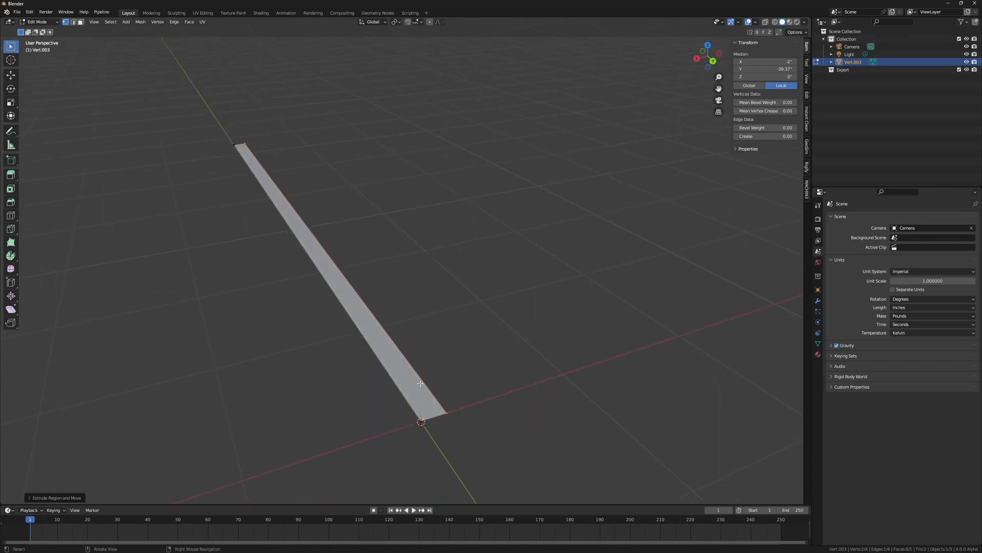
pyautogui.press('a')
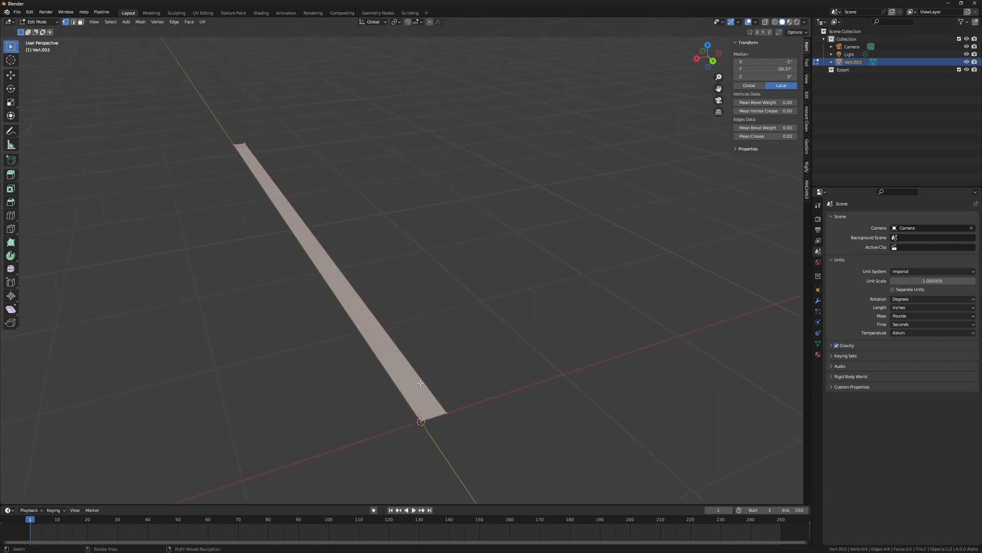
pyautogui.write('e')
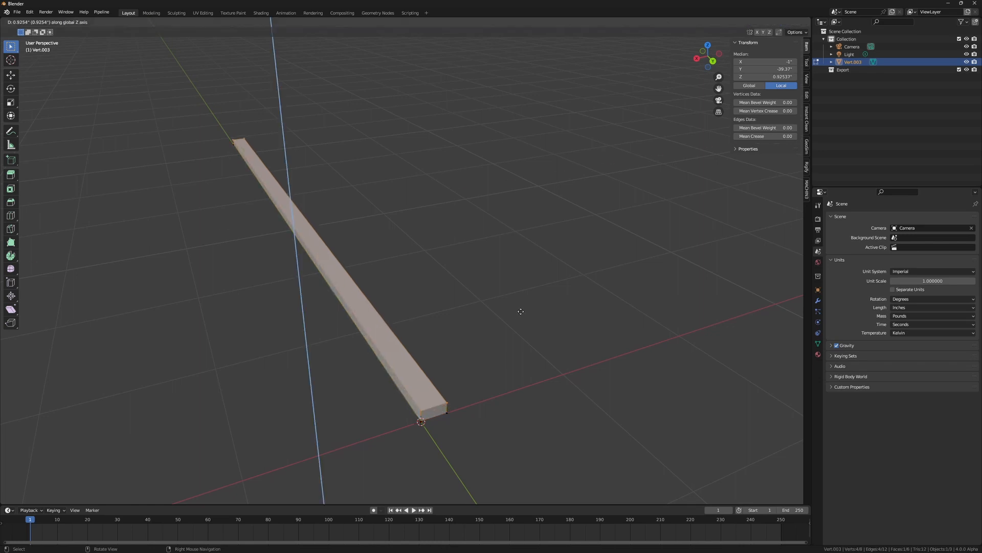
pyautogui.write('1')
pyautogui.press('Return')
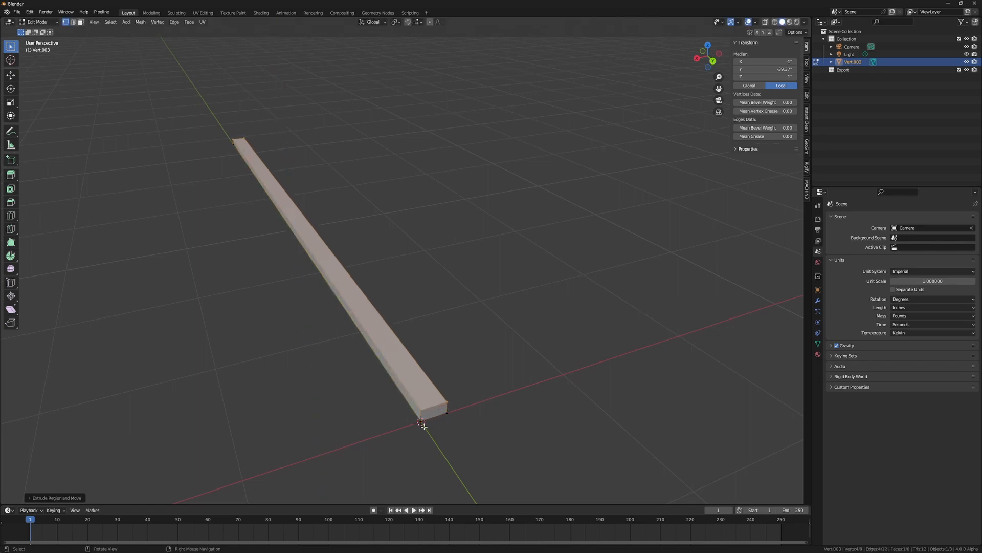
pyautogui.hotkey('ctrl', 'Tab')
pyautogui.click(347, 329)
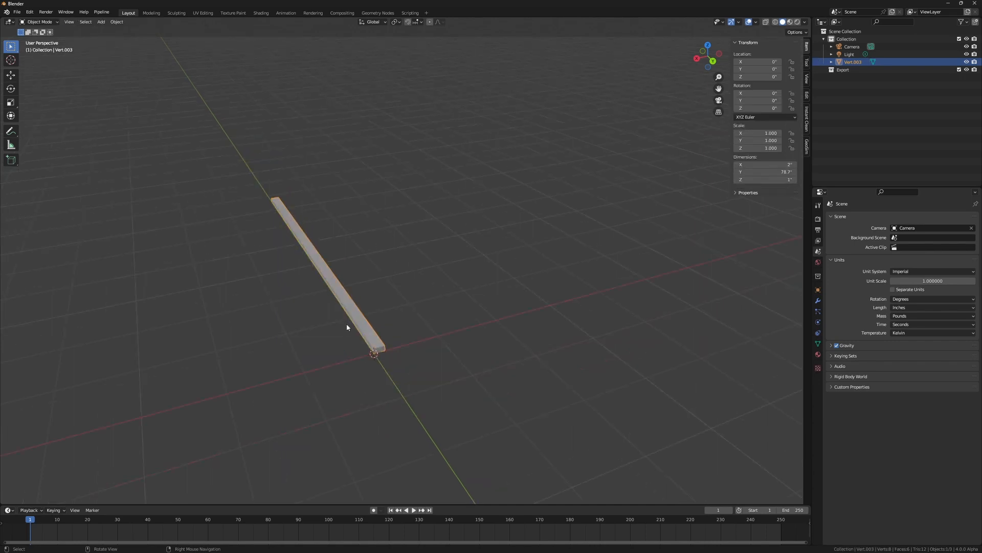
pyautogui.moveTo(347, 329); pyautogui.dragTo(416, 382, button='middle')
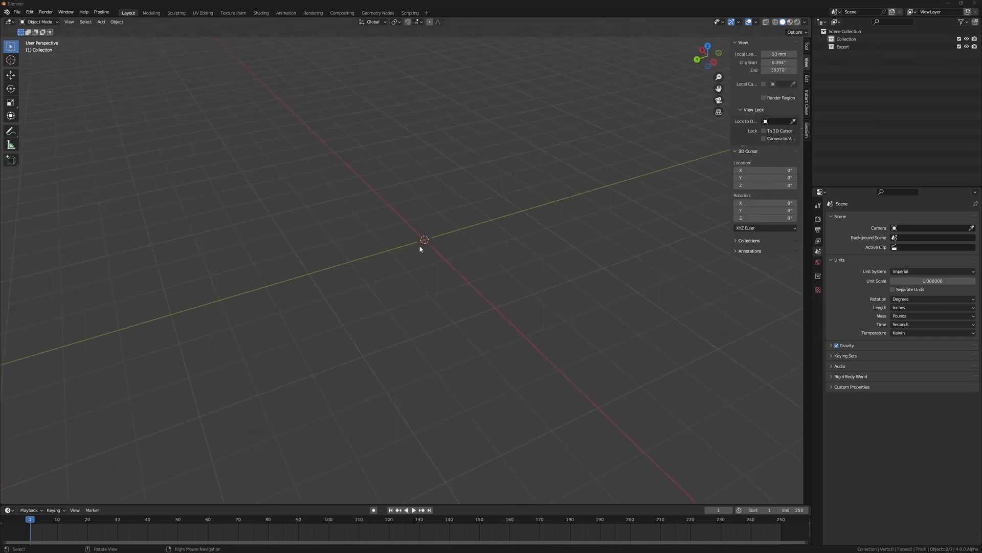
# Add a Single Vert mesh at the origin of the empty scene, in Edit Mode.
pyautogui.moveTo(420, 249); pyautogui.dragTo(424, 233, button='middle')
pyautogui.moveTo(415, 221); pyautogui.dragTo(423, 237, button='middle')
pyautogui.hotkey('shift', 'a')
pyautogui.moveTo(418, 237)
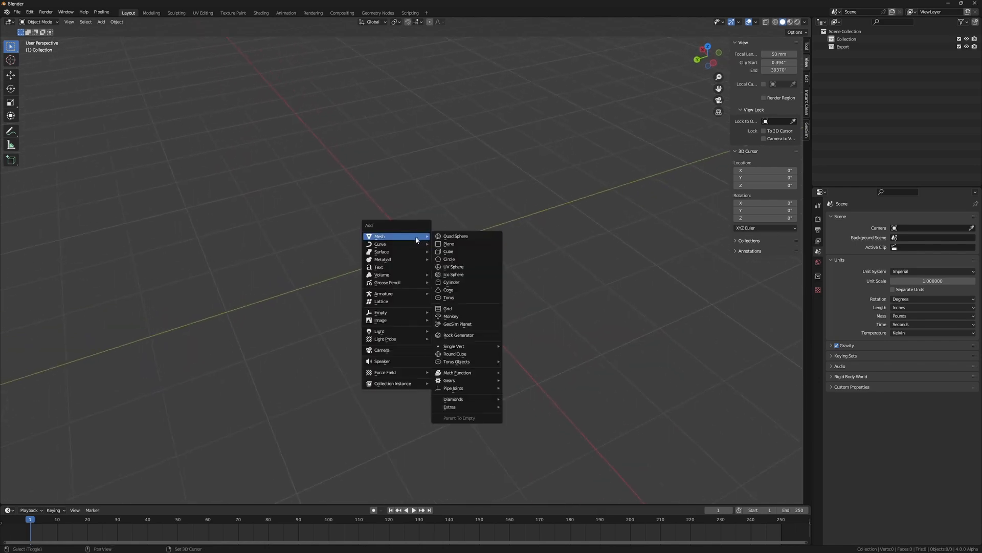
pyautogui.moveTo(467, 347)
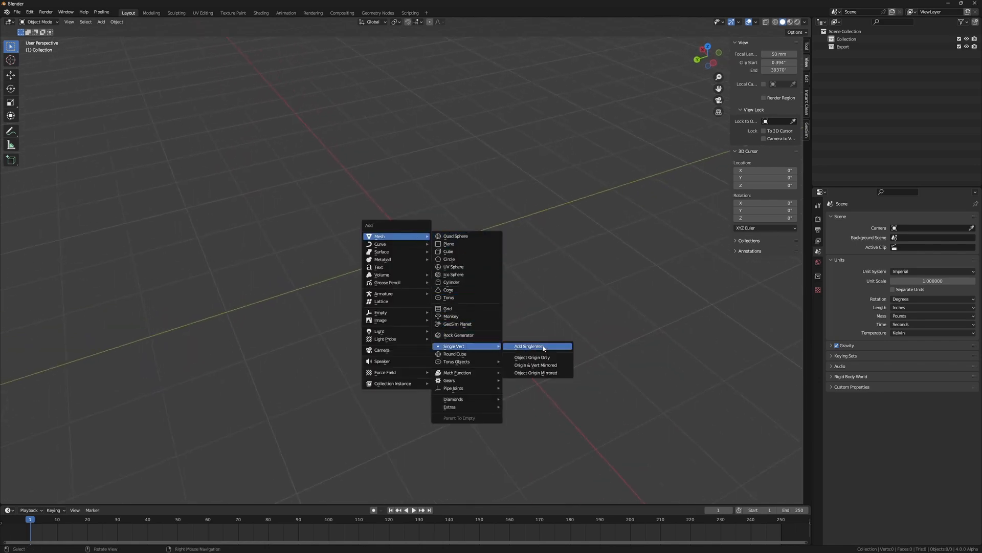
pyautogui.click(537, 345)
pyautogui.press('Tab')
pyautogui.click(448, 262)
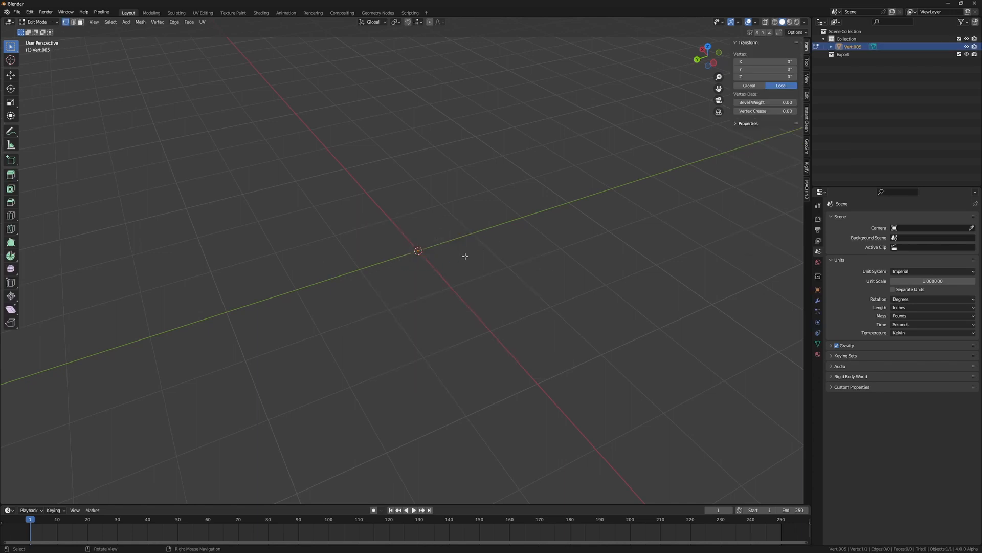
# Extrude the vertex about 34.8" up along Z, and extrude its end about 6.8" along negative Y.
pyautogui.press('e')
pyautogui.press('z')
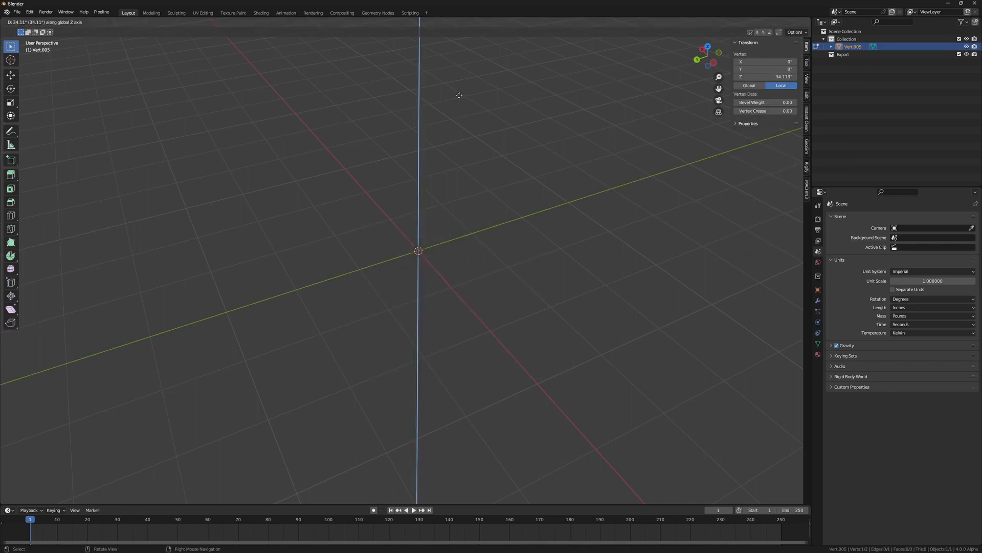
pyautogui.click(456, 97)
pyautogui.moveTo(456, 98); pyautogui.dragTo(401, 249, button='middle')
pyautogui.press('e')
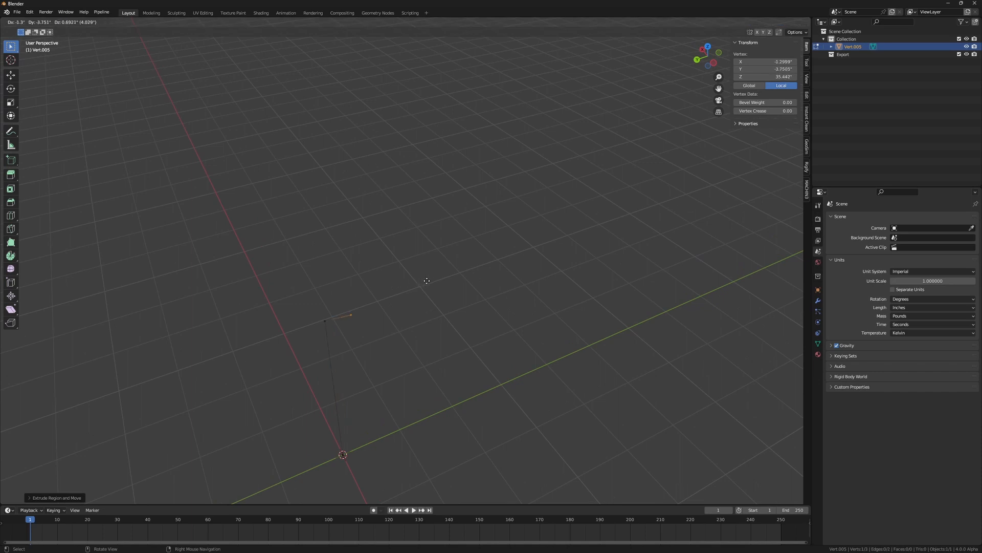
pyautogui.press('y')
pyautogui.click(443, 283)
# Extrude the end vertex about 21.5" up along Z, and extrude it about 9" further along negative Y.
pyautogui.press('e')
pyautogui.press('z')
pyautogui.click(433, 164)
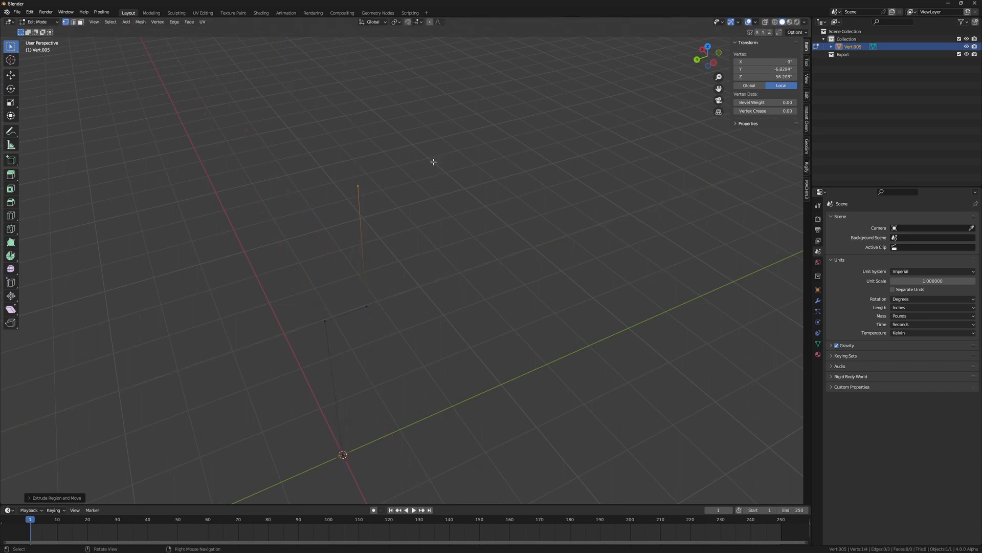
pyautogui.press('e')
pyautogui.press('y')
pyautogui.click(450, 201)
# Extrude the end vertex about 19.3" along positive X, and extrude it about 21.7" down along Z.
pyautogui.moveTo(415, 210); pyautogui.dragTo(539, 204, button='middle')
pyautogui.press('e')
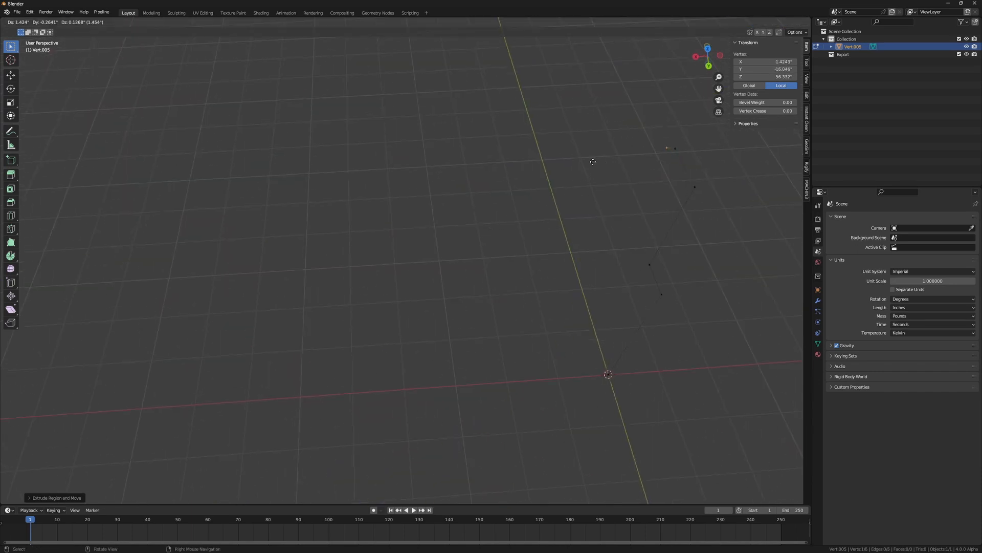
pyautogui.press('x')
pyautogui.click(499, 170)
pyautogui.moveTo(500, 170); pyautogui.dragTo(396, 180, button='middle')
pyautogui.press('e')
pyautogui.press('z')
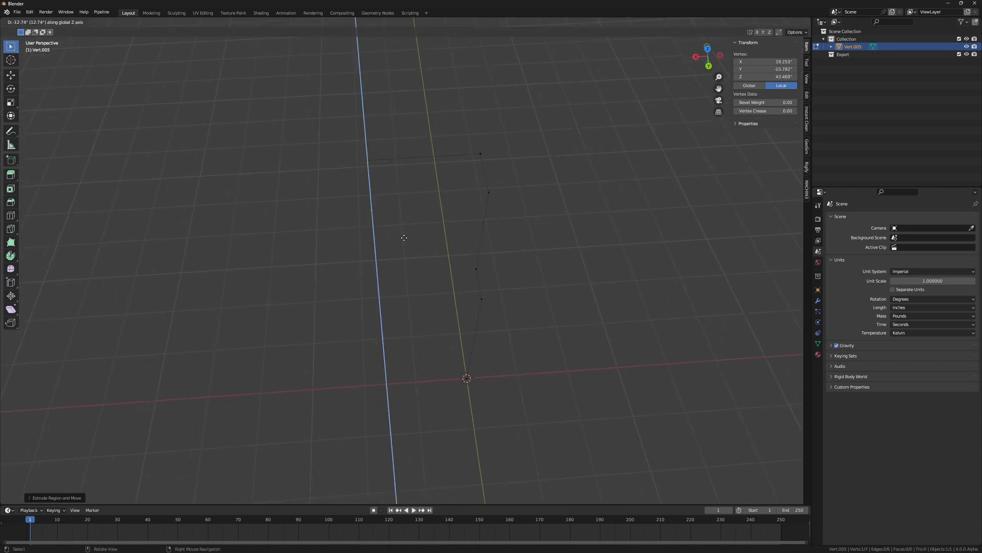
pyautogui.click(405, 268)
pyautogui.moveTo(406, 268); pyautogui.dragTo(382, 247, button='middle')
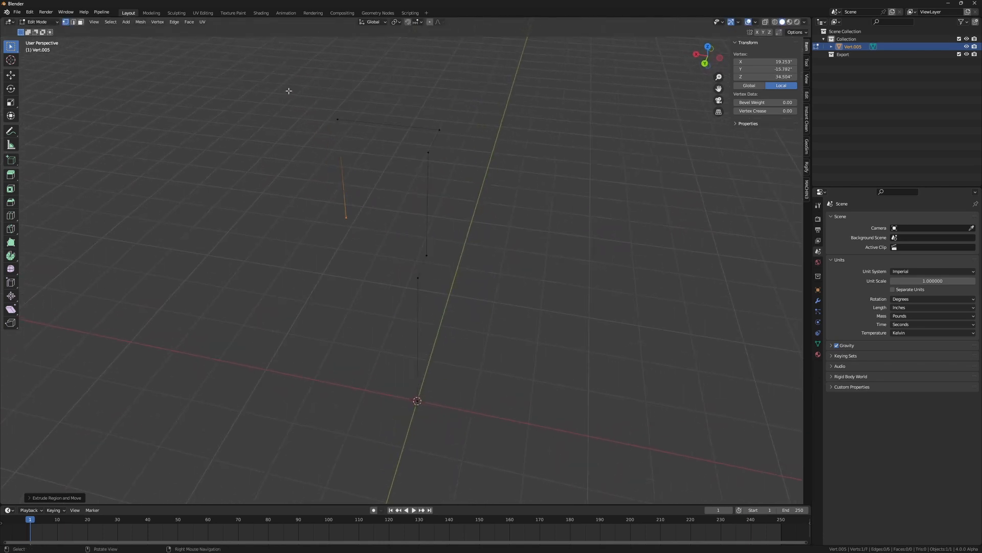
# Round the five corner vertices of the line with a vertex bevel about 3.74" wide and 9 segments, and return to Object Mode.
pyautogui.moveTo(287, 89); pyautogui.dragTo(473, 143)
pyautogui.keyDown('shift'); pyautogui.moveTo(397, 153); pyautogui.dragTo(455, 165); pyautogui.keyUp('shift')
pyautogui.keyDown('shift'); pyautogui.moveTo(397, 222); pyautogui.dragTo(445, 283); pyautogui.keyUp('shift')
pyautogui.keyDown('shift'); pyautogui.moveTo(412, 148); pyautogui.dragTo(453, 172); pyautogui.keyUp('shift')
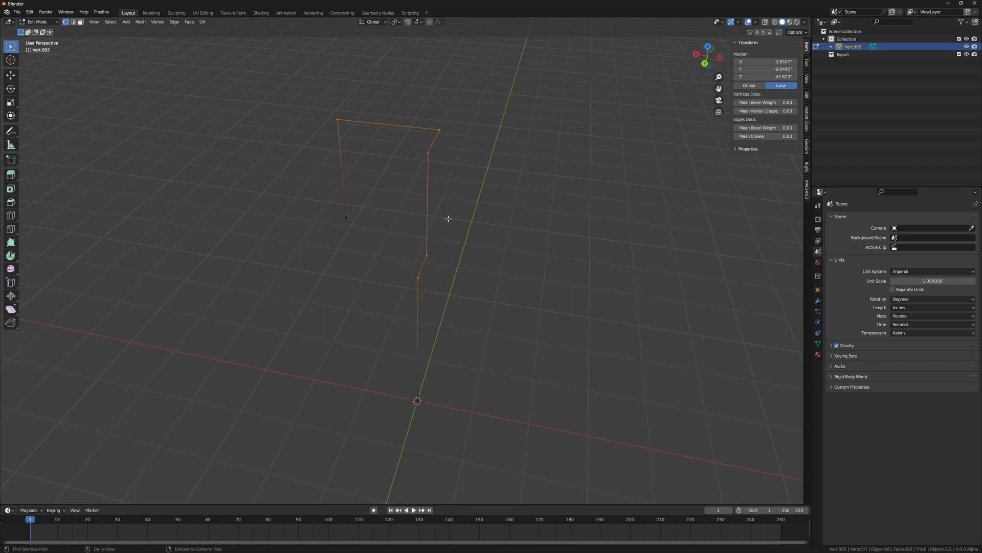
pyautogui.hotkey('ctrl', 'shift', 'b')
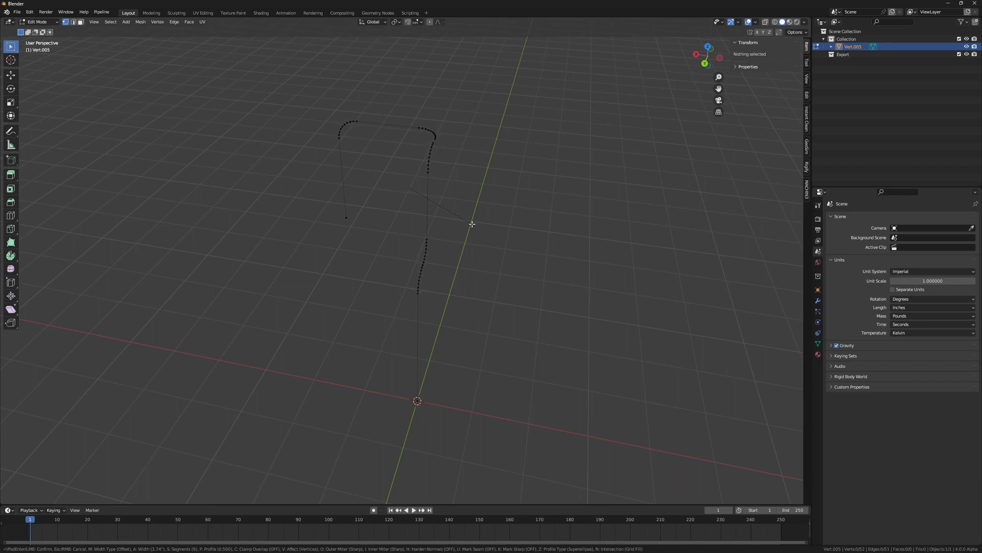
pyautogui.click(446, 219)
pyautogui.moveTo(446, 219); pyautogui.dragTo(398, 307, button='middle')
pyautogui.scroll(2, 410, 266)
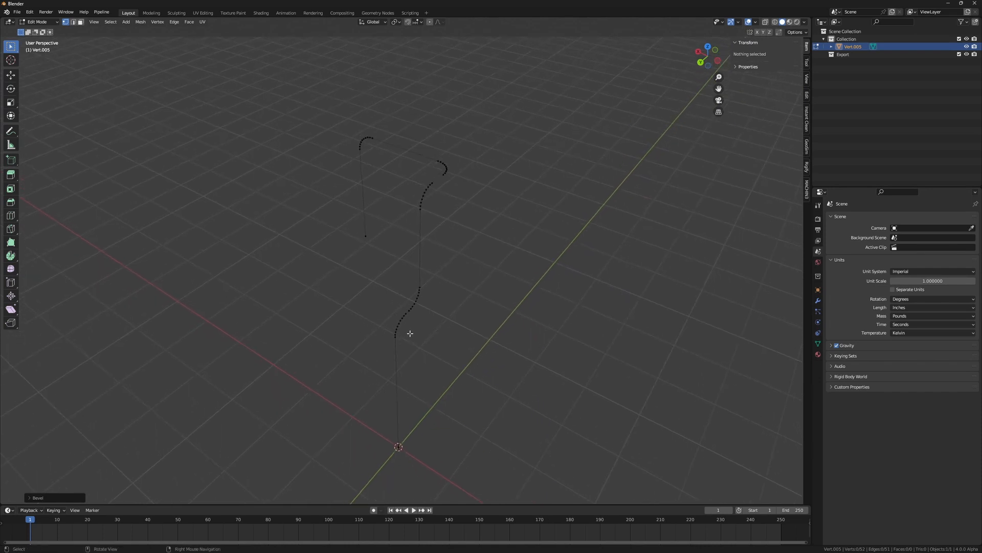
pyautogui.press('Tab')
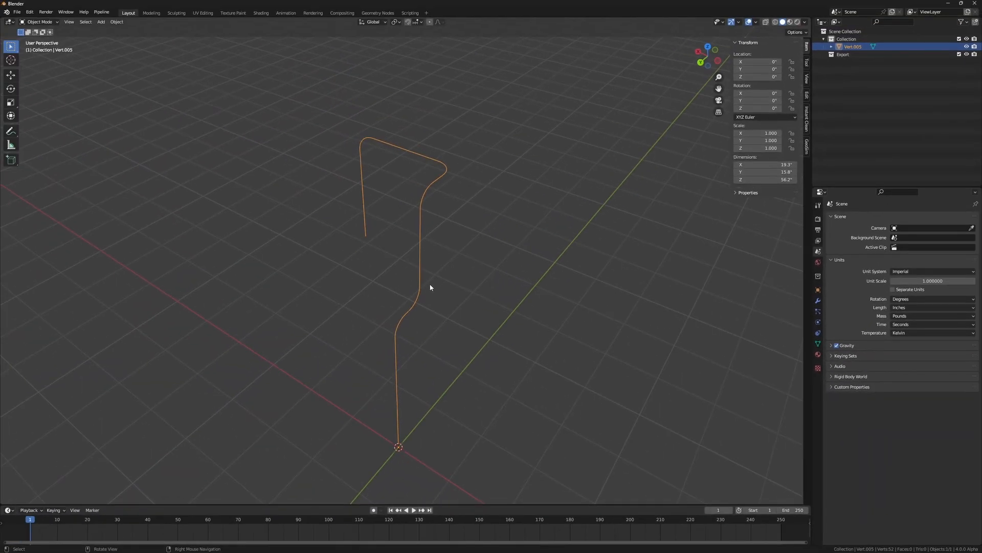
pyautogui.press('F3')
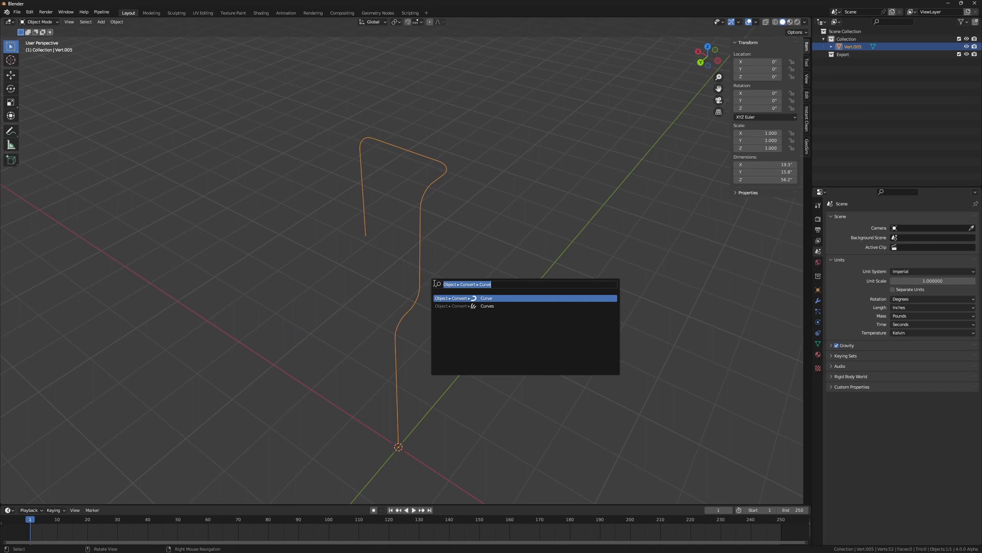
pyautogui.press('Return')
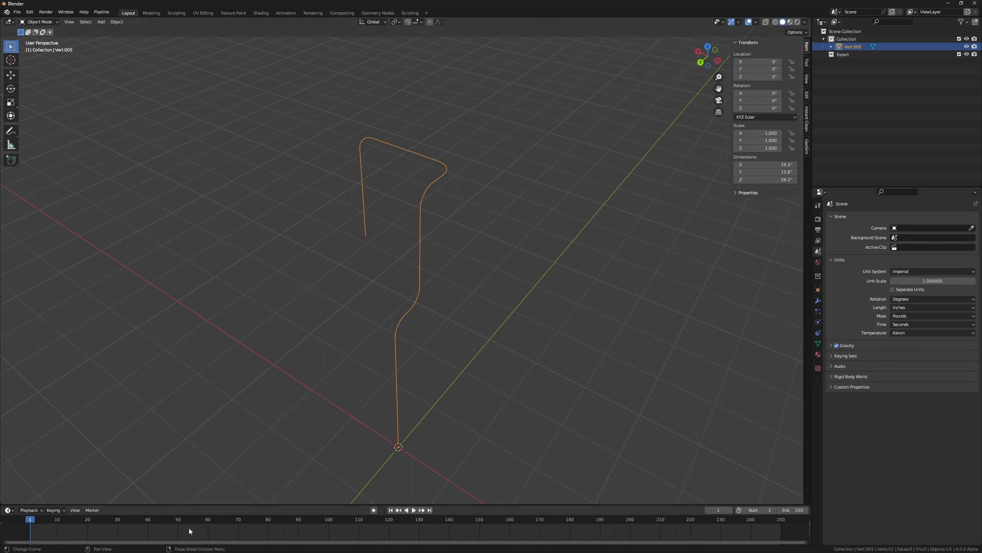
pyautogui.click(409, 510)
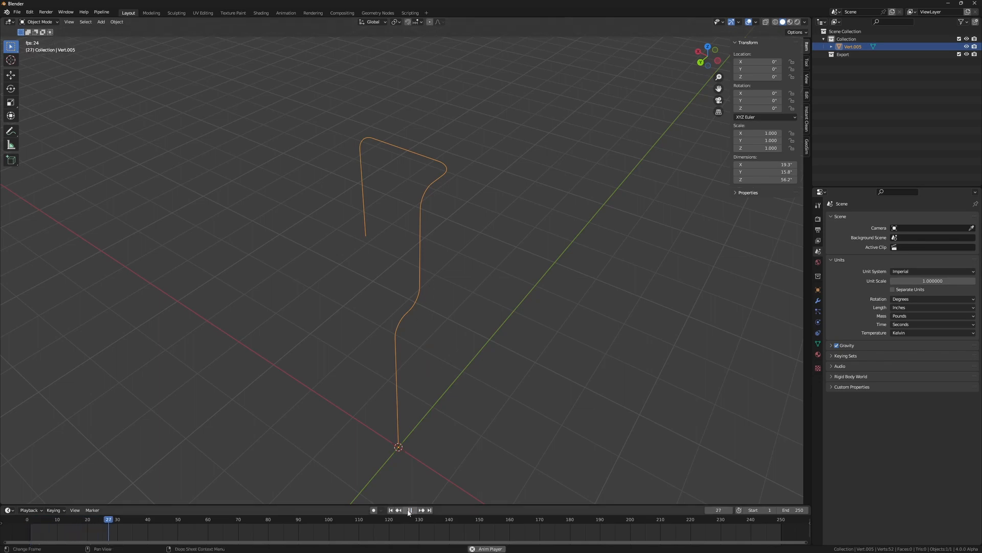
pyautogui.click(409, 510)
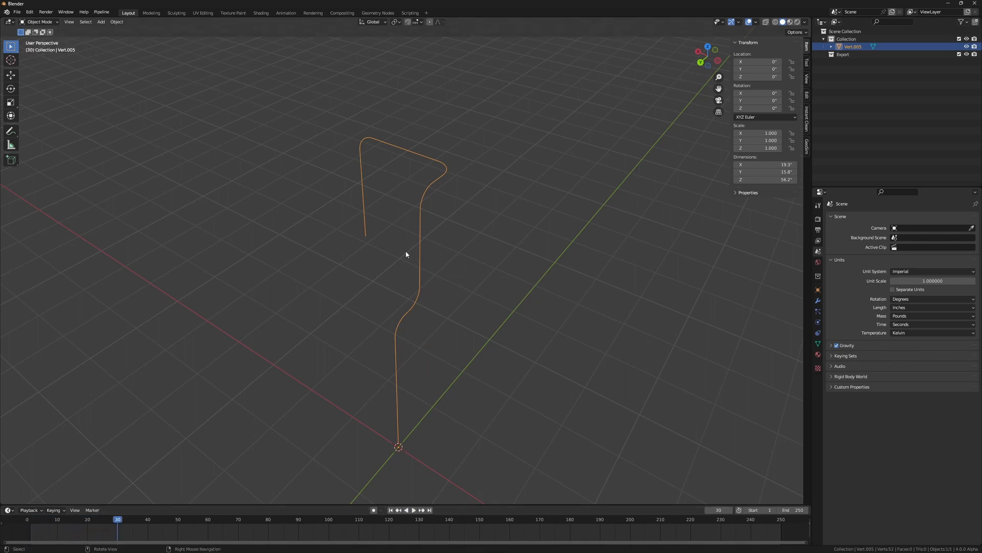
pyautogui.press('F3')
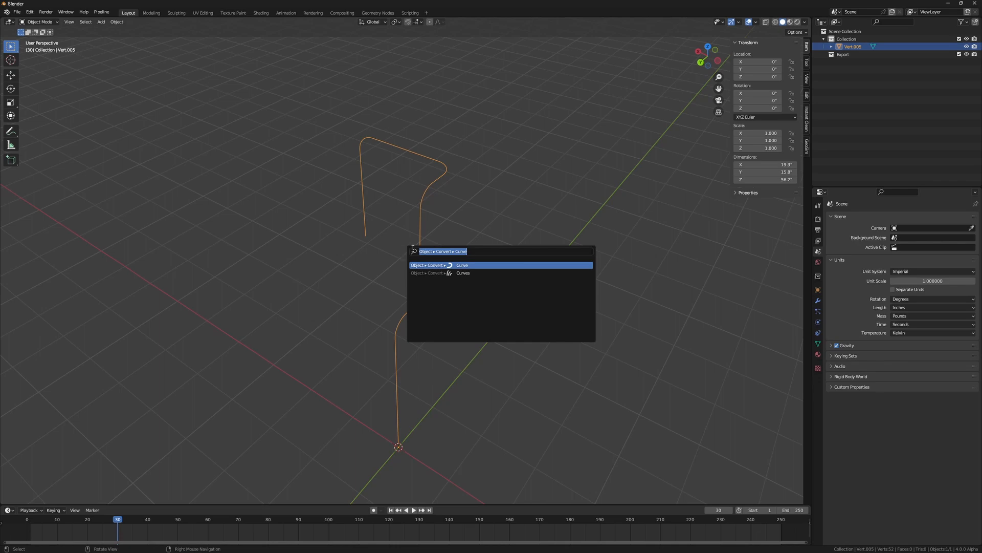
pyautogui.press('Escape')
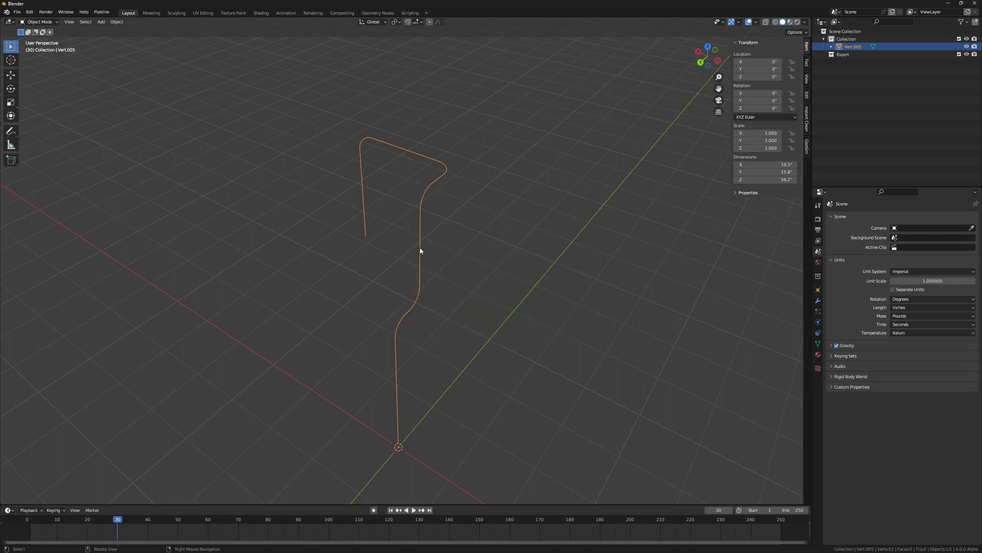
# Try Play as the Spacebar Action in the keymap preferences, set it back to Search, and close the preferences.
pyautogui.click(29, 12)
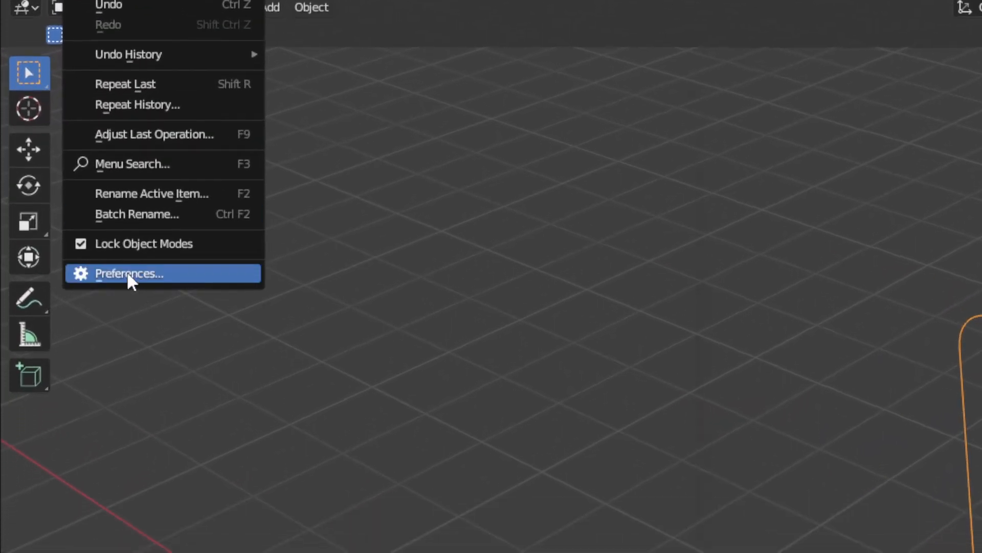
pyautogui.click(127, 272)
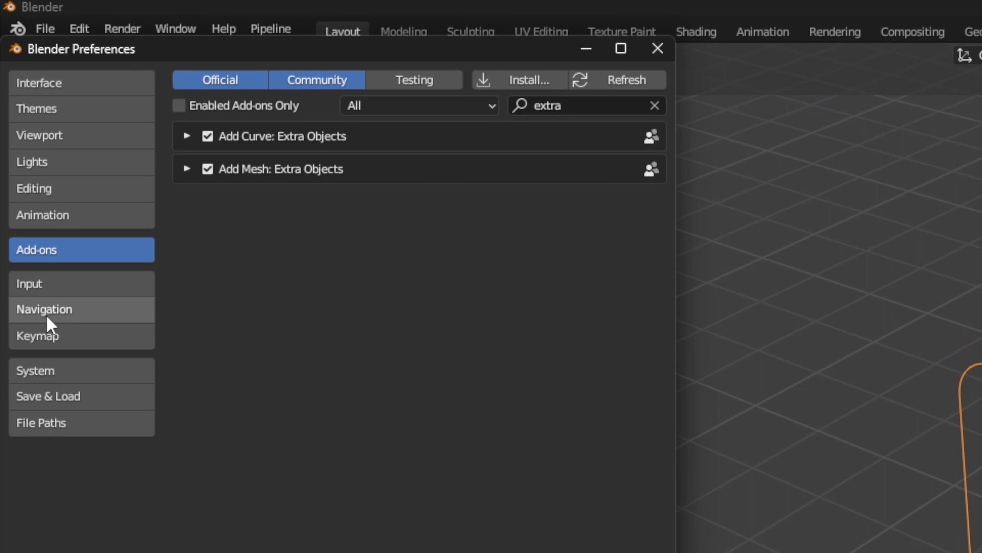
pyautogui.click(46, 314)
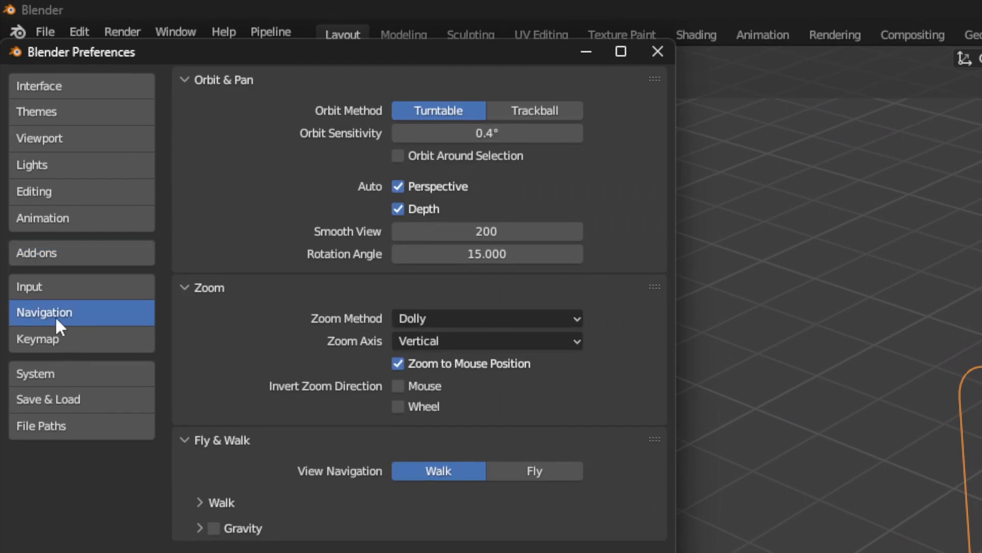
pyautogui.click(47, 343)
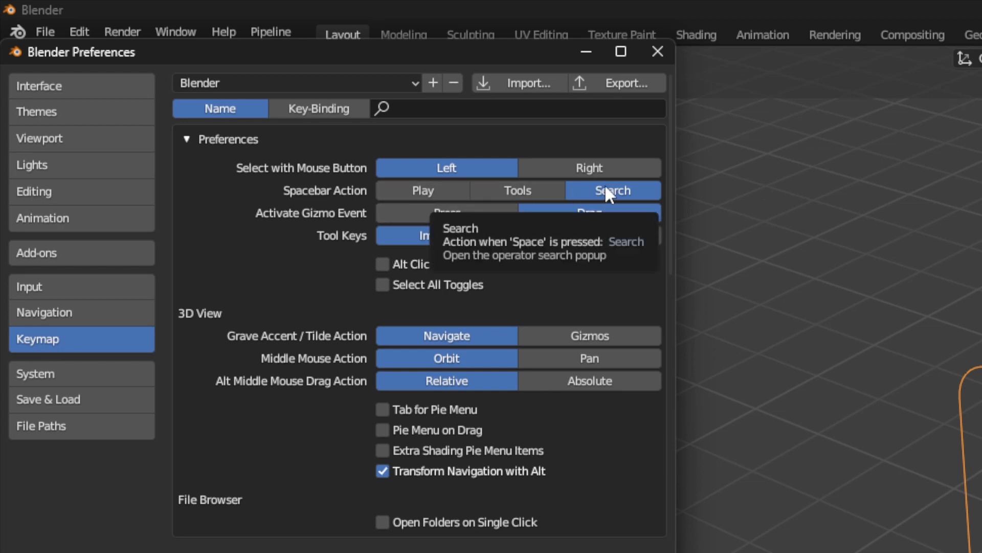
pyautogui.click(442, 192)
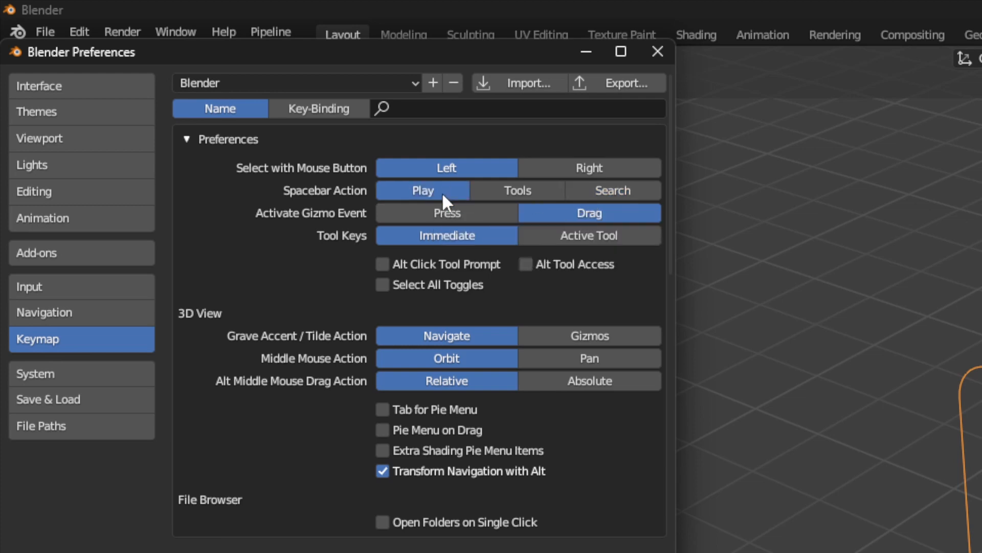
pyautogui.click(615, 189)
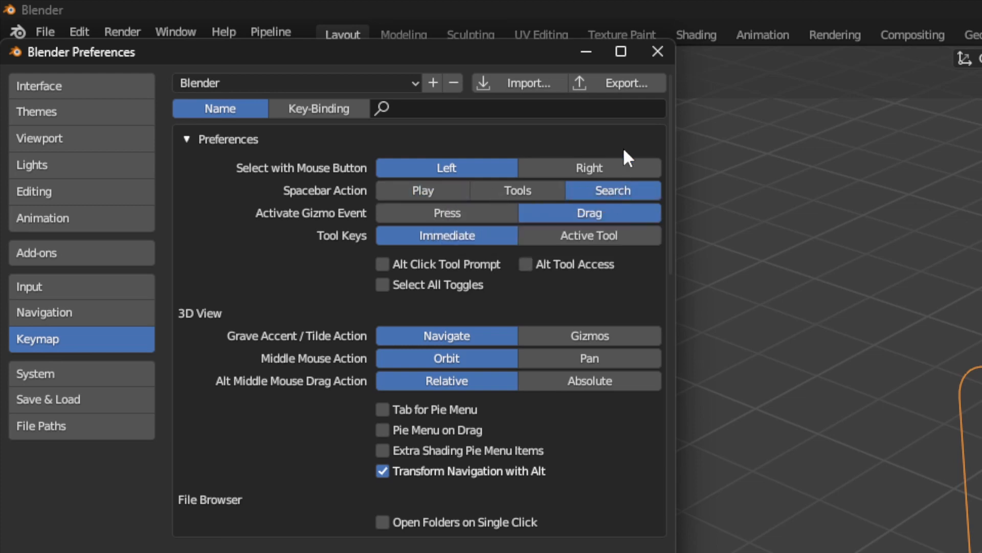
pyautogui.click(657, 51)
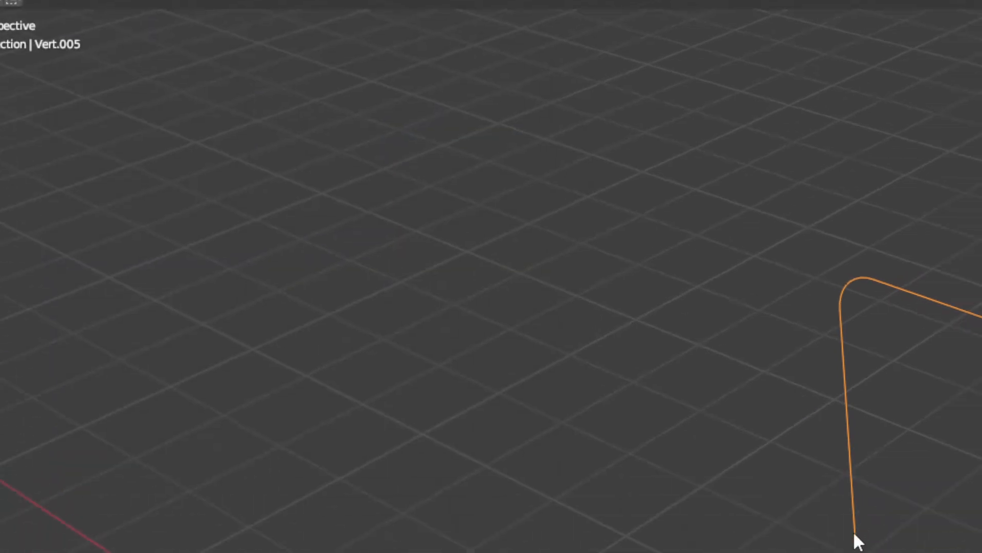
# Convert the rounded line object to a Curve.
pyautogui.press('space')
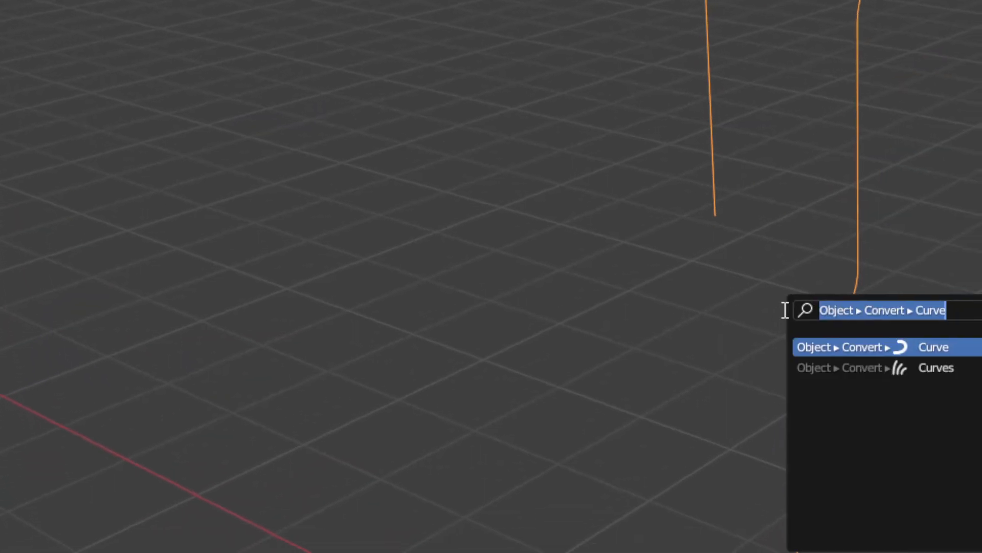
pyautogui.write('convert')
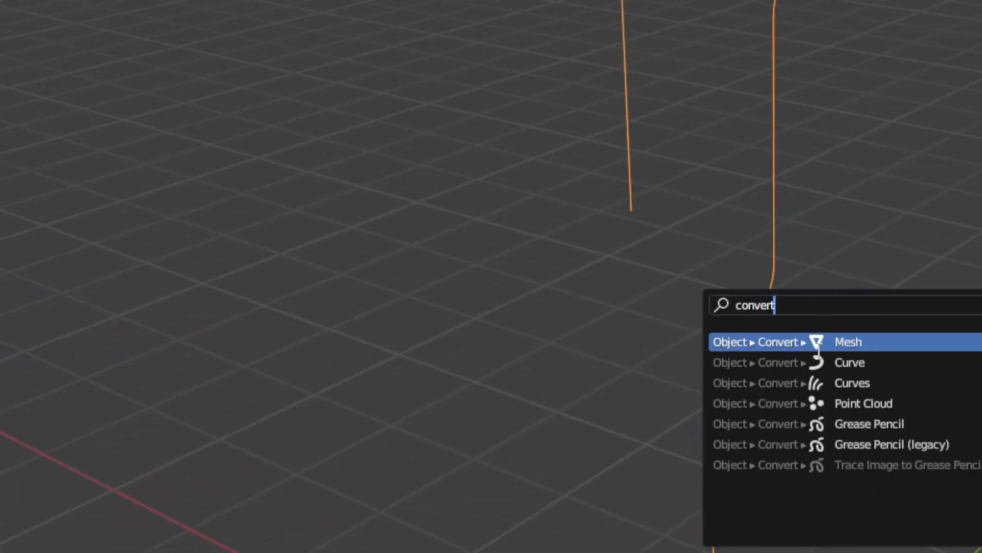
pyautogui.click(815, 363)
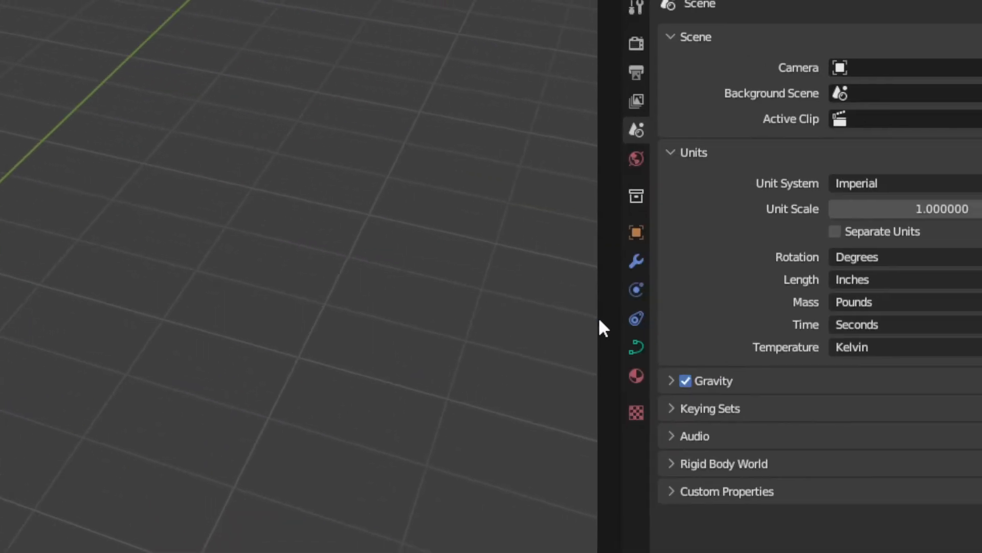
# Give the curve a round bevel with a depth of about 1.91", and shade the resulting pipe smooth.
pyautogui.click(566, 337)
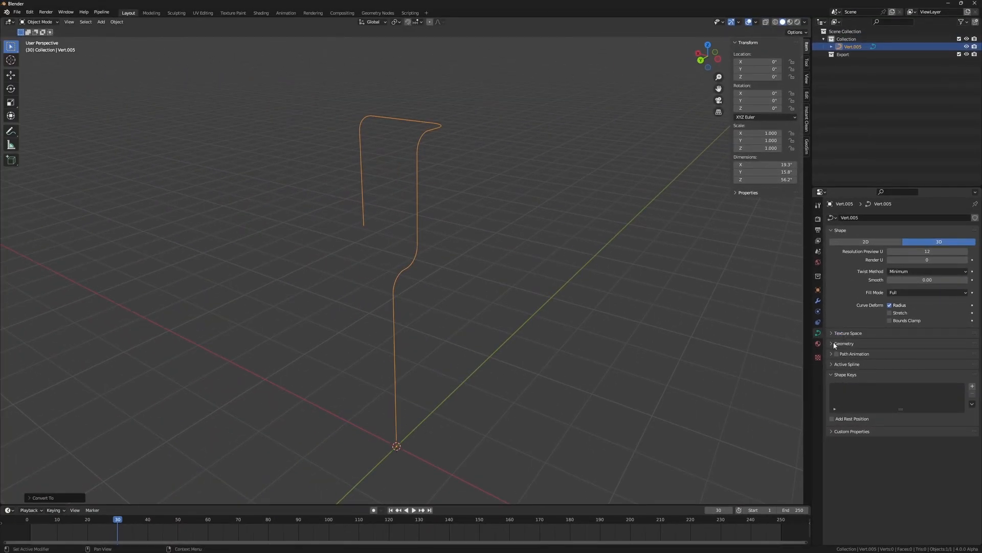
pyautogui.click(833, 344)
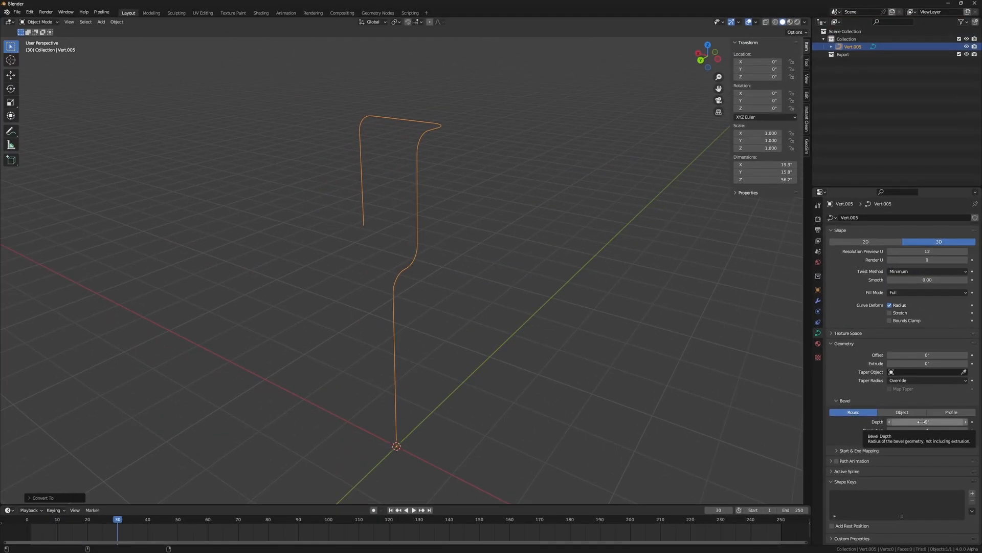
pyautogui.moveTo(830, 298); pyautogui.dragTo(834, 298)
pyautogui.moveTo(927, 421); pyautogui.dragTo(974, 422)
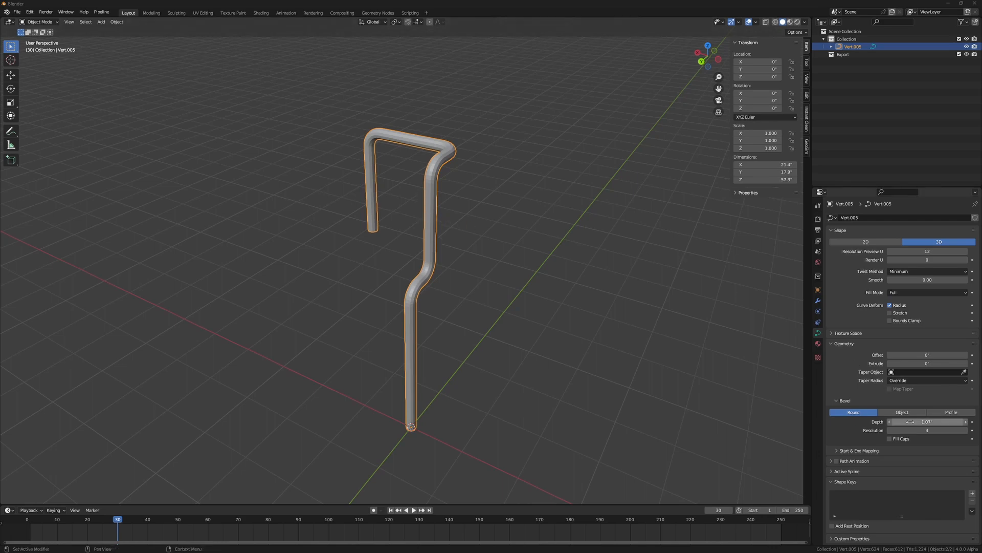
pyautogui.moveTo(910, 421); pyautogui.dragTo(936, 421)
pyautogui.rightClick(430, 200)
pyautogui.click(431, 199)
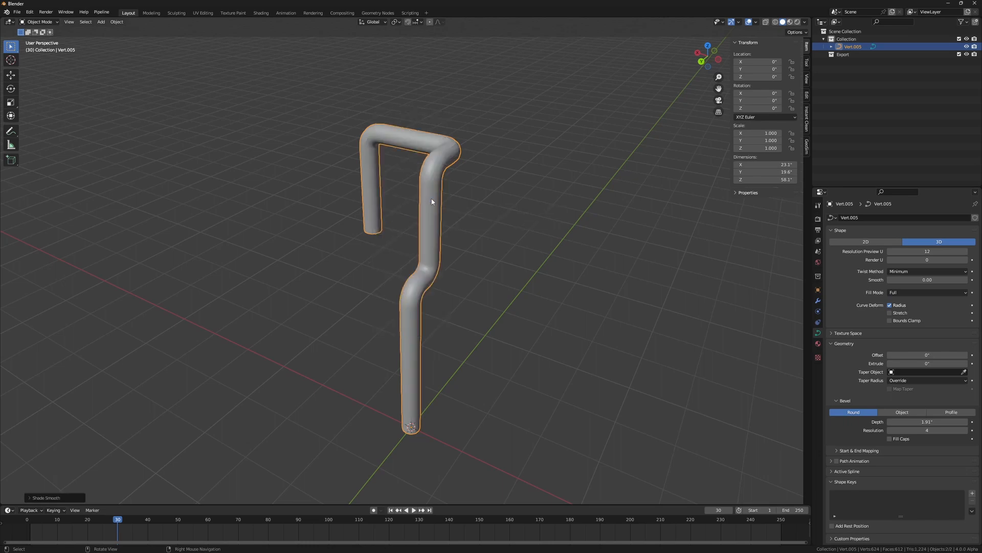
# Examine the pipe from several angles and its curve control points in Edit Mode, and return to Object Mode.
pyautogui.moveTo(430, 200); pyautogui.dragTo(394, 288, button='middle')
pyautogui.scroll(-3, 418, 247)
pyautogui.scroll(5, 417, 304)
pyautogui.scroll(-3, 416, 304)
pyautogui.scroll(2, 414, 337)
pyautogui.press('Tab')
pyautogui.moveTo(368, 273); pyautogui.dragTo(479, 317)
pyautogui.moveTo(358, 287); pyautogui.dragTo(495, 338)
pyautogui.moveTo(496, 338); pyautogui.dragTo(410, 317, button='middle')
pyautogui.hotkey('ctrl', 'Tab')
pyautogui.click(418, 256)
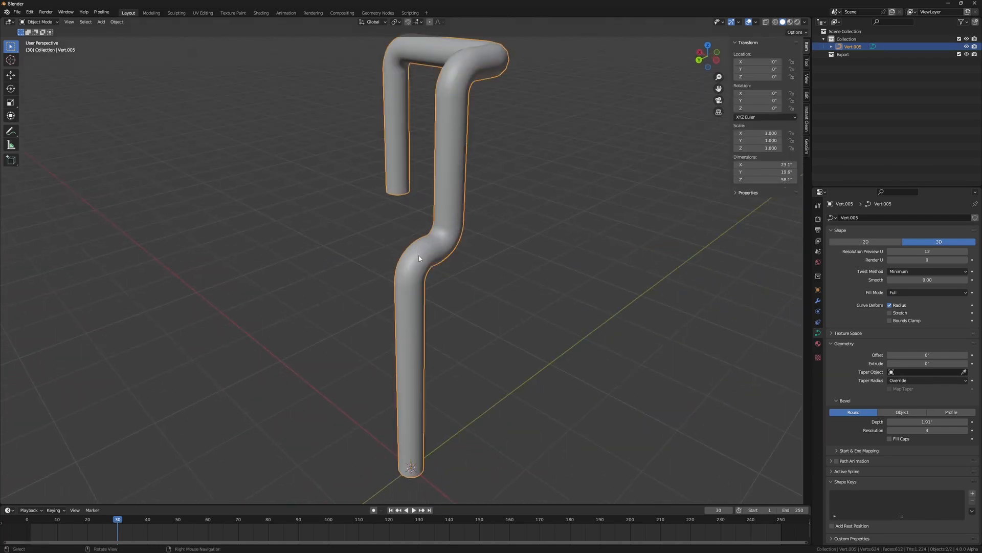
# Convert the pipe curve to a Mesh and enter Edit Mode to inspect its vertices, leaving nothing selected.
pyautogui.press('F3')
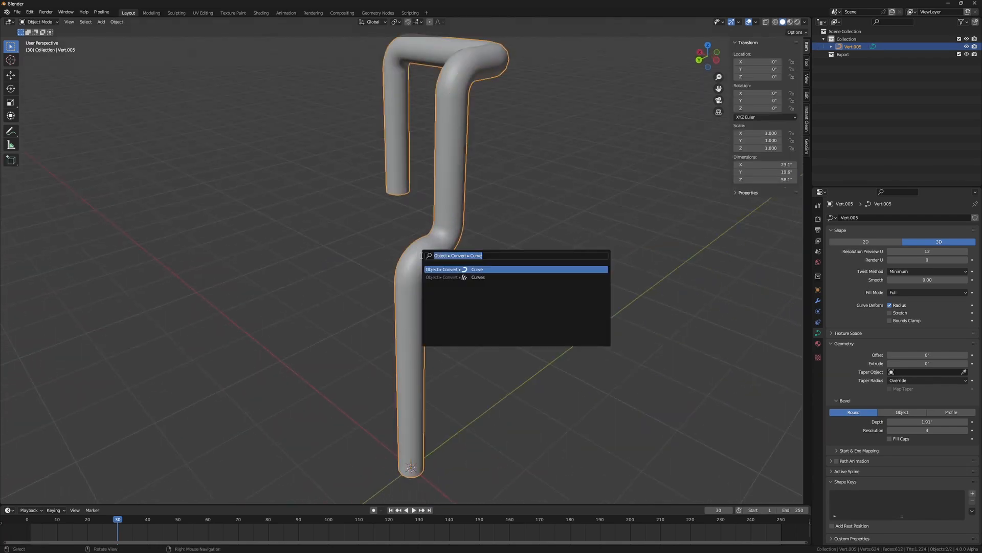
pyautogui.write('convert')
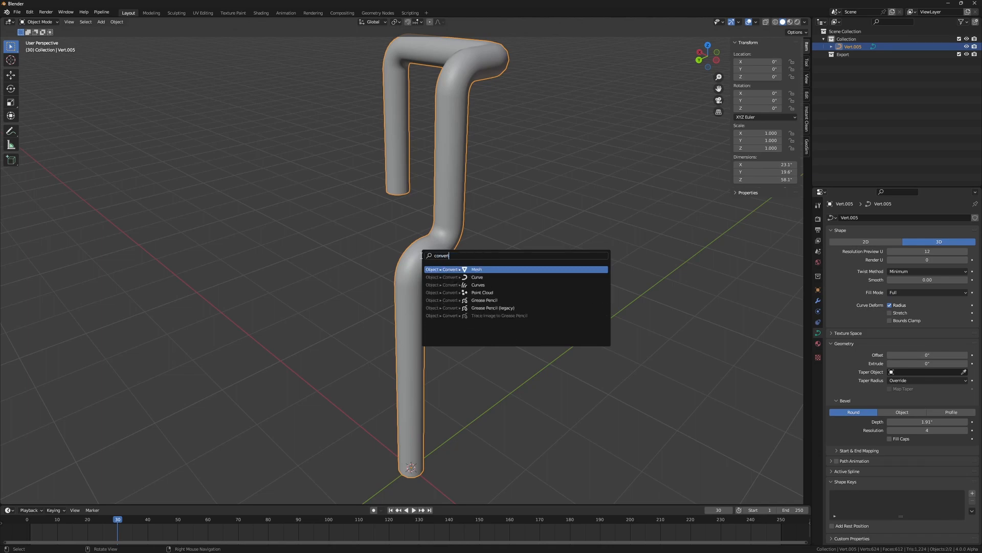
pyautogui.press('Return')
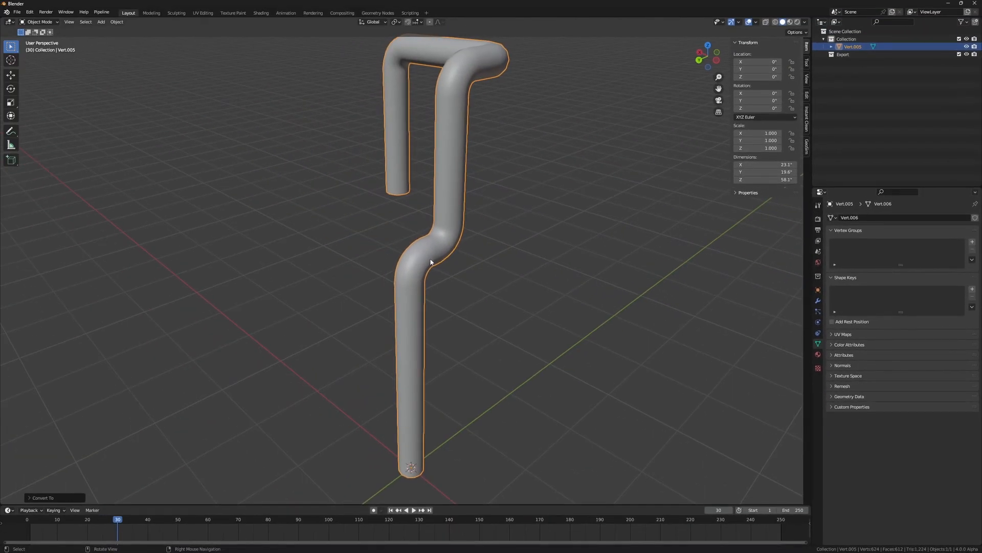
pyautogui.click(420, 266)
pyautogui.scroll(5, 420, 267)
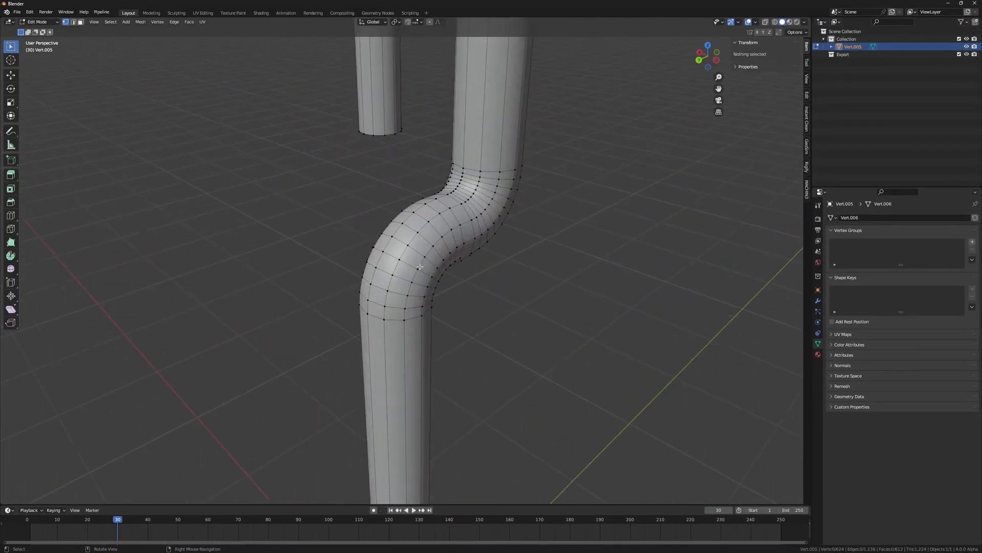
pyautogui.moveTo(373, 192); pyautogui.dragTo(473, 287)
pyautogui.moveTo(473, 286); pyautogui.dragTo(437, 250, button='middle')
pyautogui.scroll(-5, 437, 251)
pyautogui.hotkey('alt', 'a')
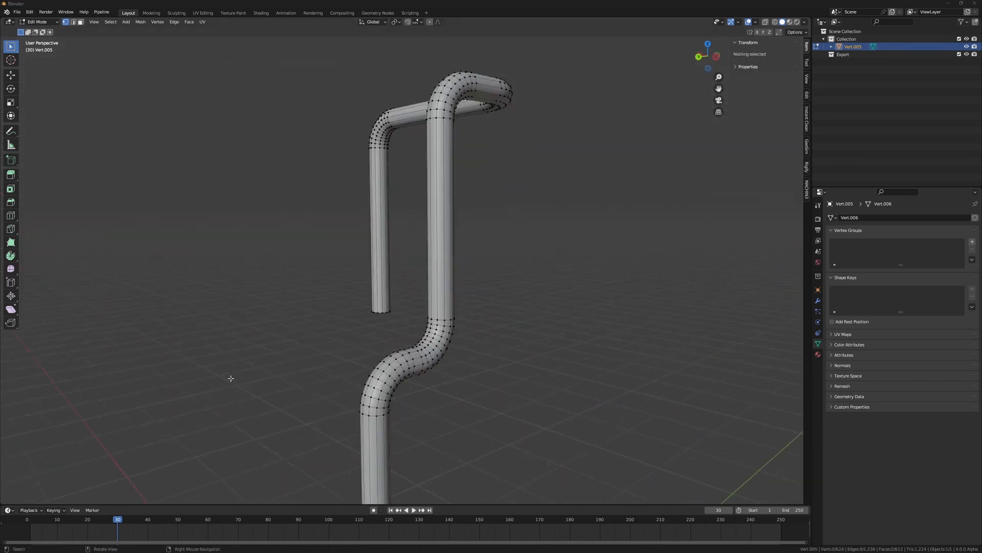
# Cut an edge loop around the middle of the upper vertical pipe section, and bevel it about 0.59" into a band of faces.
pyautogui.scroll(3, 394, 242)
pyautogui.moveTo(394, 241); pyautogui.dragTo(420, 203, button='middle')
pyautogui.click(398, 213)
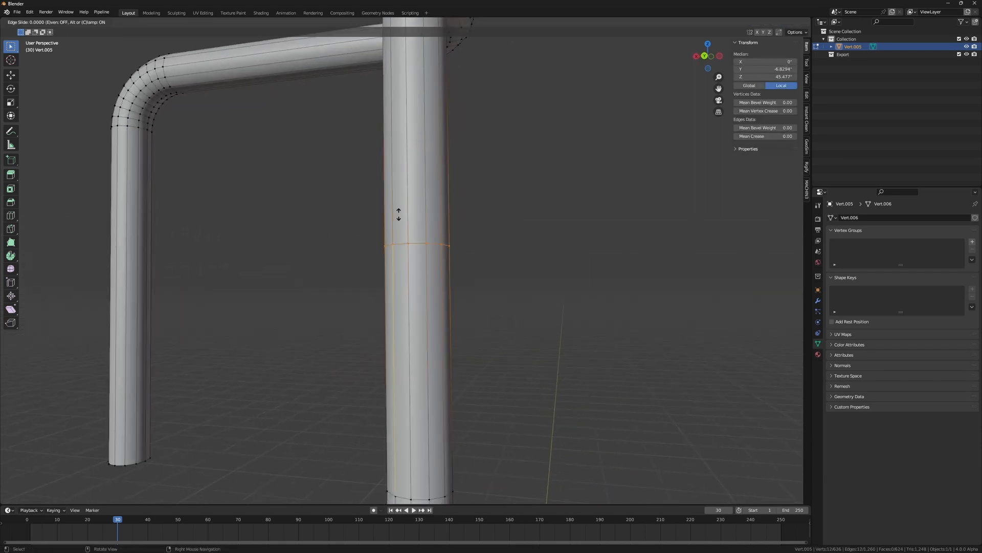
pyautogui.click(435, 271)
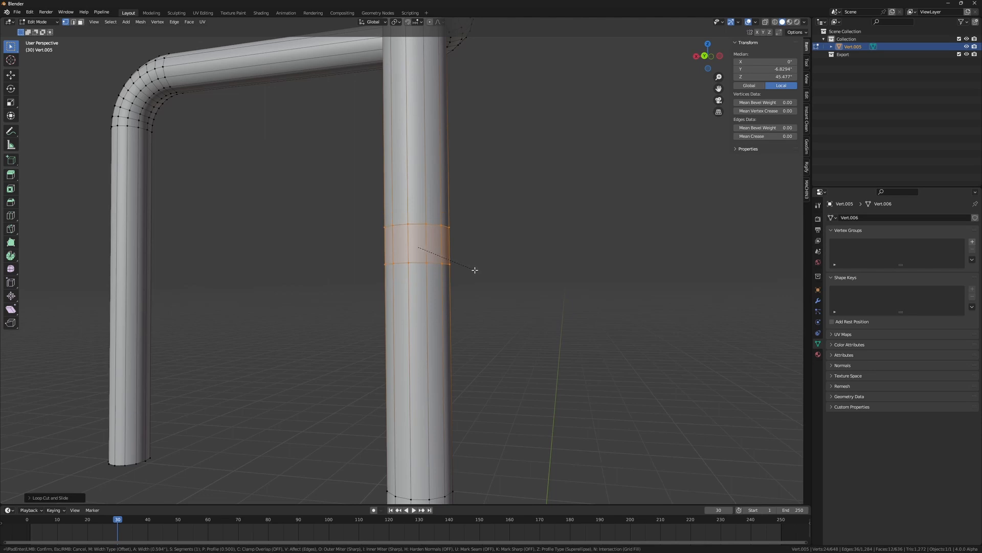
pyautogui.click(475, 270)
pyautogui.moveTo(475, 270); pyautogui.dragTo(460, 239, button='middle')
# Extrude the band of faces outward along its normals to form a flange around the pipe.
pyautogui.hotkey('alt', 'e')
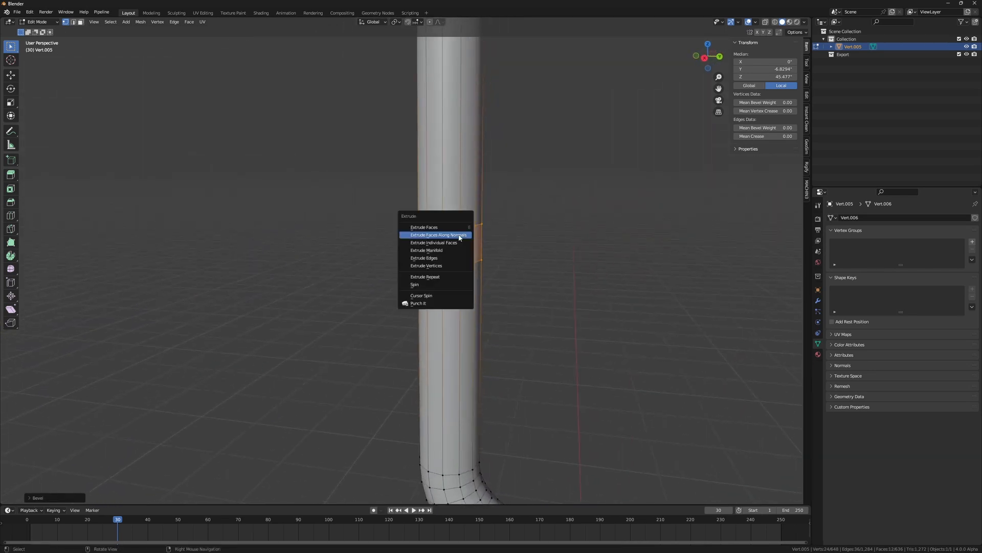
pyautogui.click(460, 236)
pyautogui.click(461, 219)
pyautogui.moveTo(460, 218); pyautogui.dragTo(513, 244, button='middle')
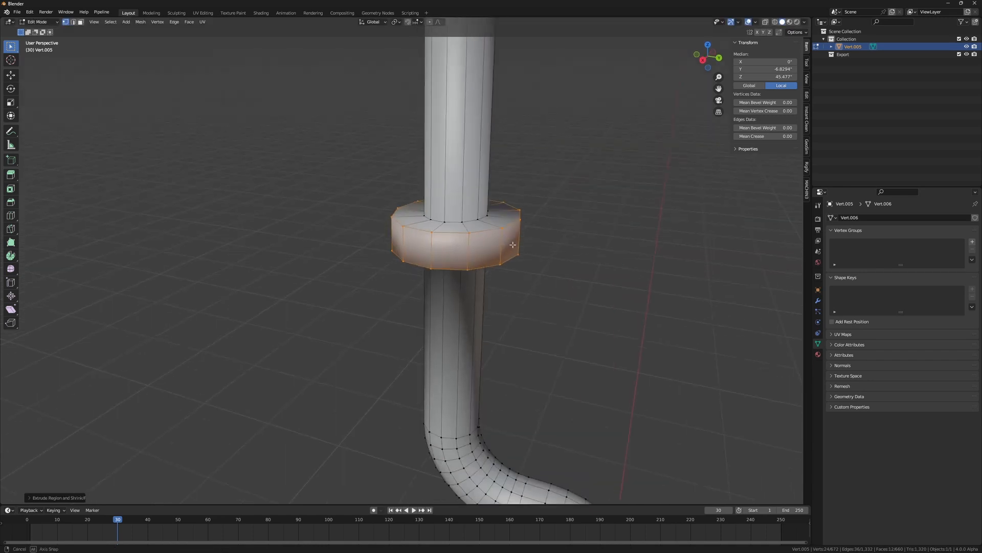
# Select the upper and lower outer edge loops of the flange, bevel them into rounded rims, and return to Object Mode.
pyautogui.click(445, 228)
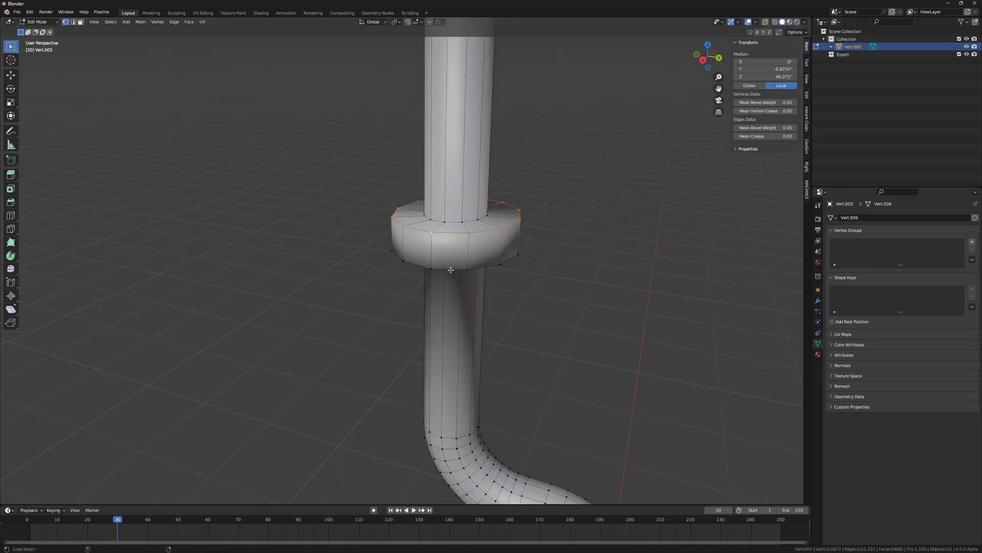
pyautogui.moveTo(470, 270); pyautogui.dragTo(469, 303, button='middle')
pyautogui.scroll(2, 466, 248)
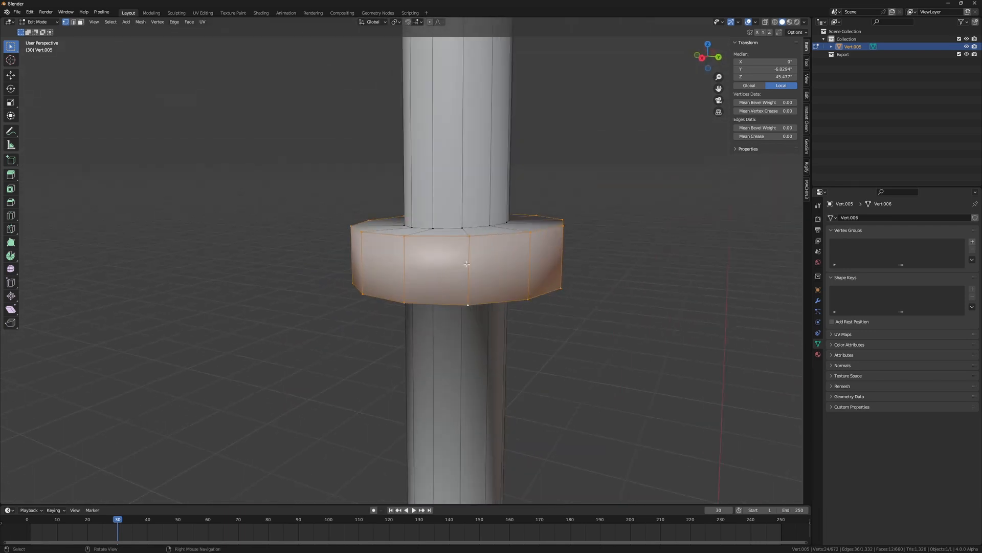
pyautogui.press('2')
pyautogui.click(439, 236)
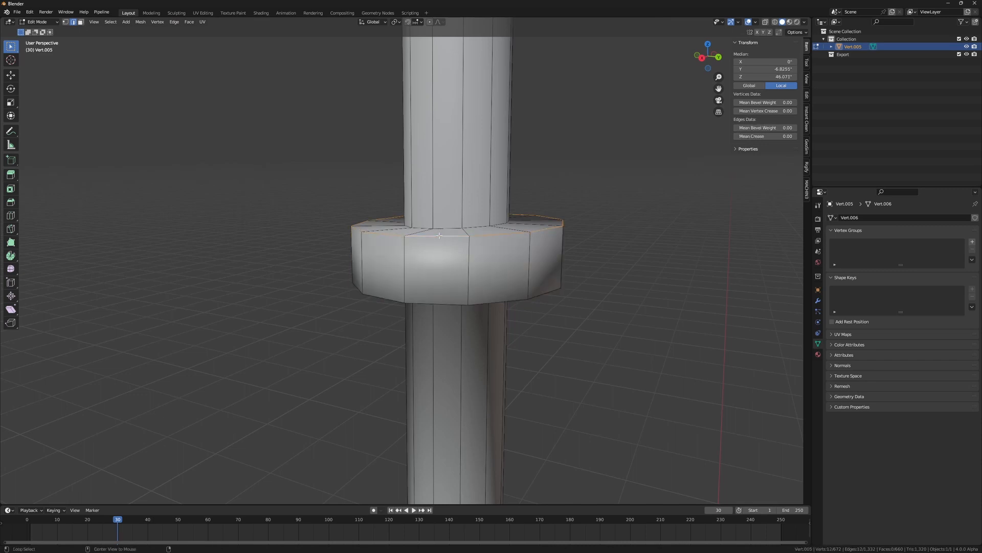
pyautogui.scroll(-3, 439, 235)
pyautogui.moveTo(438, 236); pyautogui.dragTo(392, 264, button='middle')
pyautogui.scroll(3, 443, 293)
pyautogui.scroll(-3, 446, 285)
pyautogui.scroll(2, 392, 264)
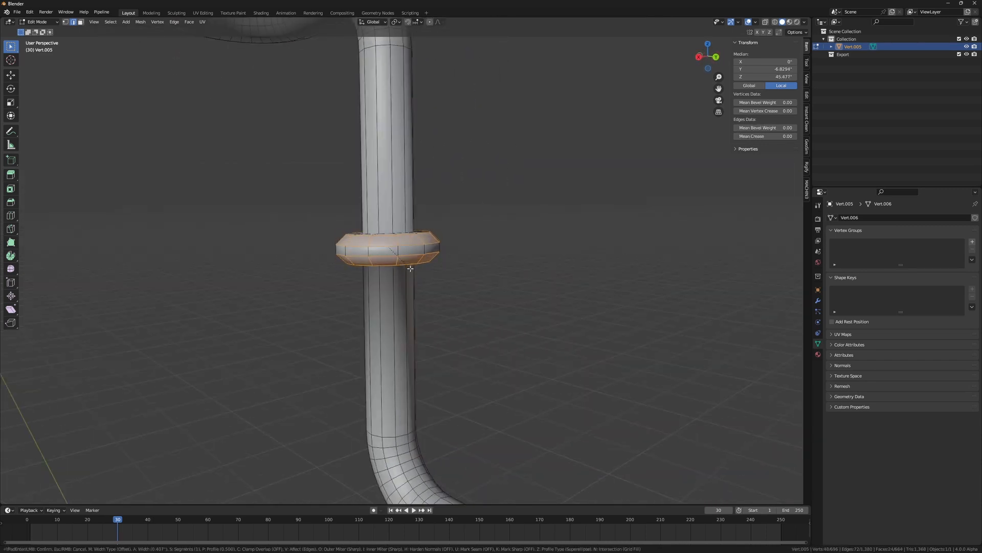
pyautogui.scroll(-3, 409, 267)
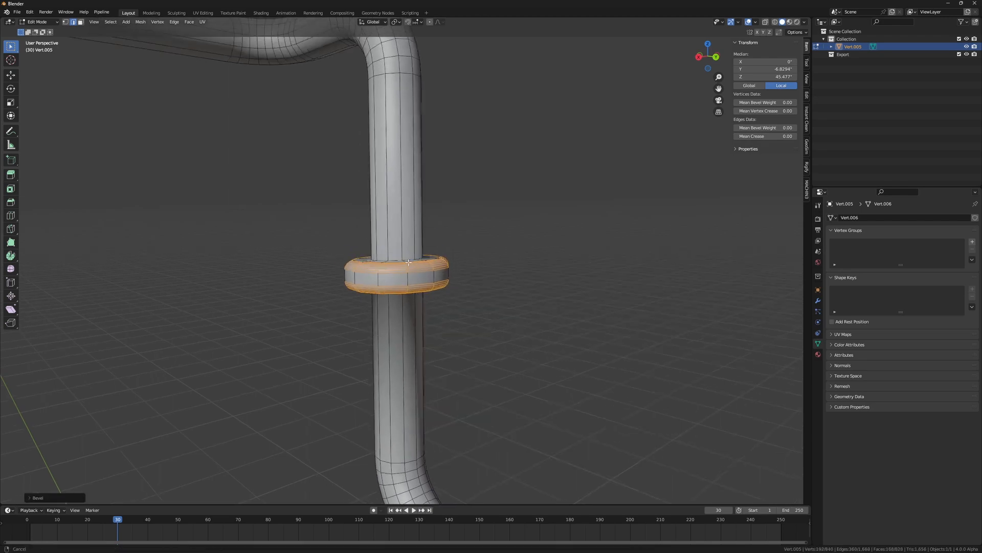
pyautogui.press('Tab')
pyautogui.click(417, 328)
# Select the open edge loop at the pipe's free lower end, extrude it, and scale it outward into a flat collar.
pyautogui.scroll(-3, 439, 312)
pyautogui.moveTo(439, 313); pyautogui.dragTo(307, 357, button='middle')
pyautogui.scroll(3, 486, 375)
pyautogui.scroll(6, 486, 375)
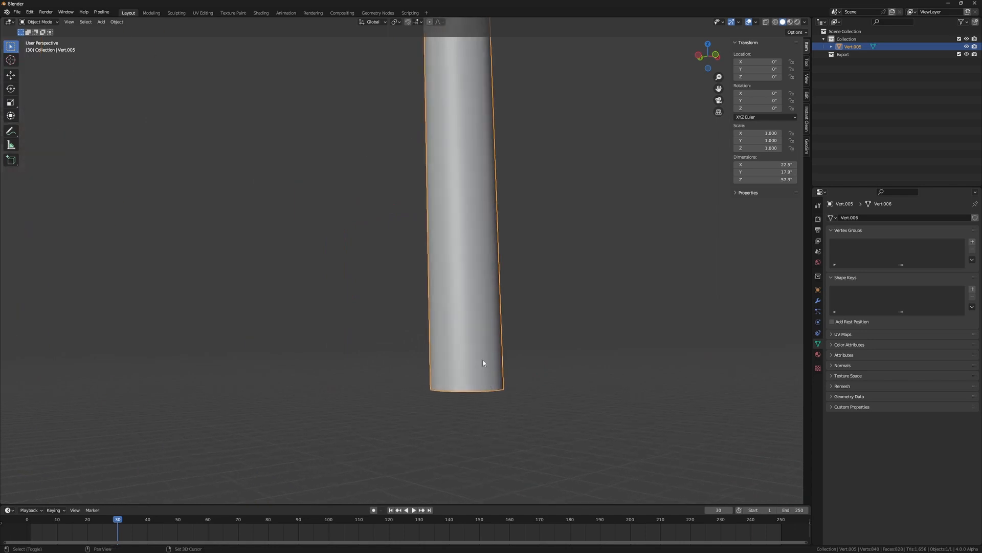
pyautogui.moveTo(485, 362); pyautogui.dragTo(552, 296, button='middle')
pyautogui.press('Tab')
pyautogui.click(455, 351)
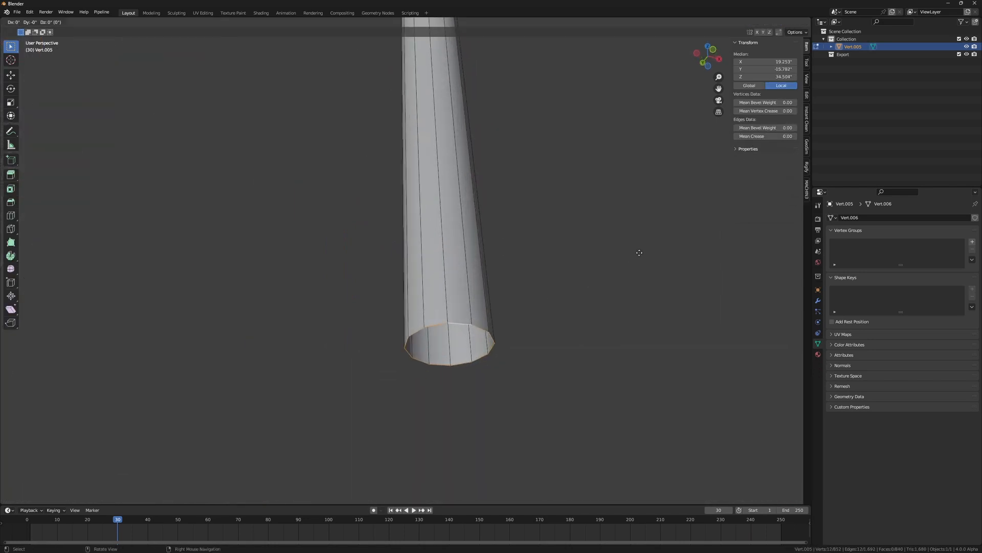
pyautogui.click(783, 235)
# Extrude the collar's outer edge loop about 1.1" downward along the Z axis to thicken the end flange.
pyautogui.moveTo(530, 271); pyautogui.dragTo(501, 322, button='middle')
pyautogui.press('e')
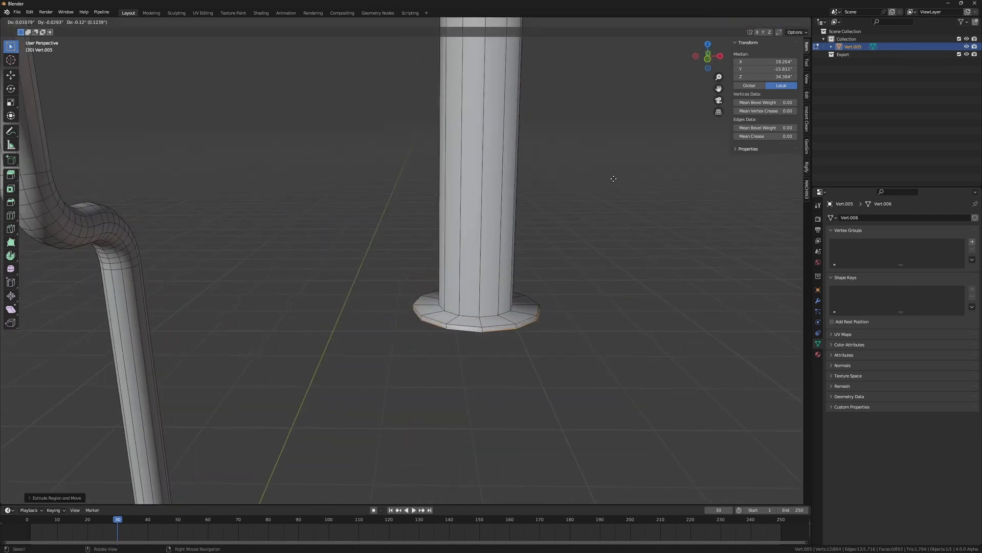
pyautogui.press('z')
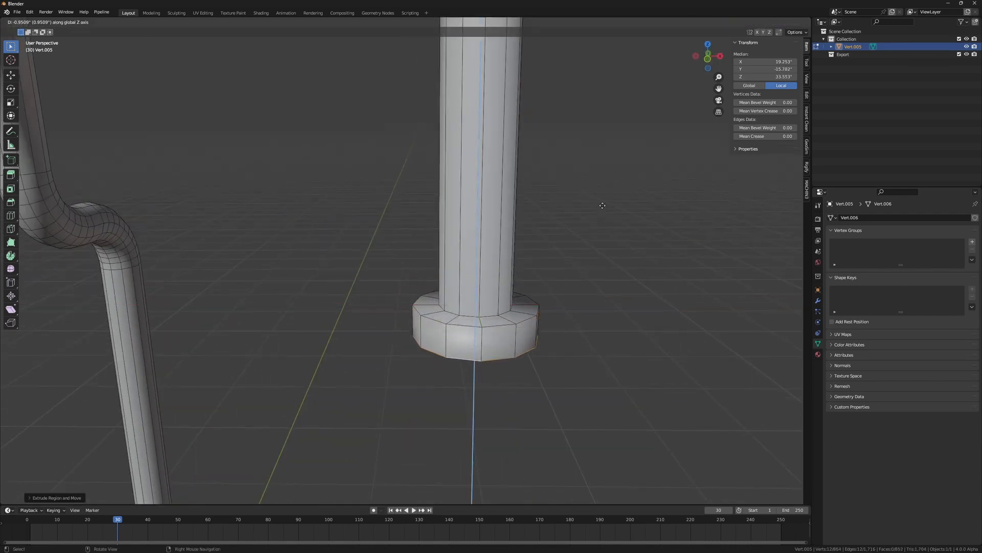
pyautogui.click(599, 215)
# Extrude the flange's lower edge loop inward, fill the remaining opening with a face, and return to Object Mode.
pyautogui.moveTo(599, 219); pyautogui.dragTo(519, 274, button='middle')
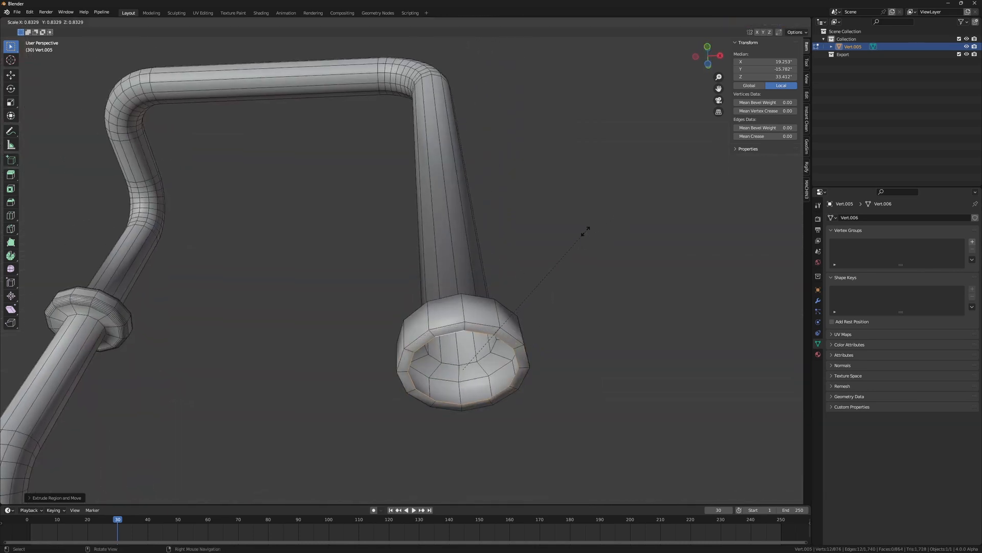
pyautogui.press('f')
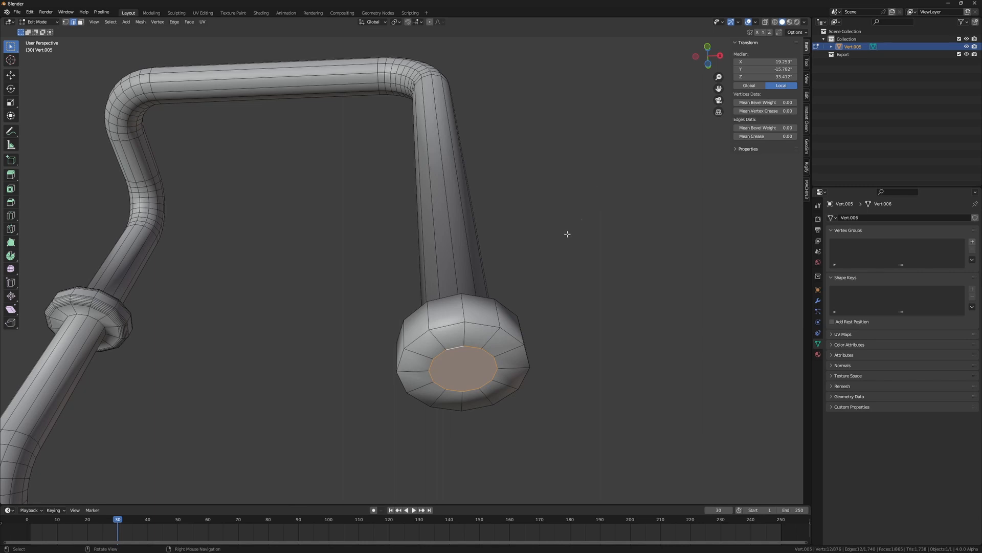
pyautogui.press('Tab')
pyautogui.moveTo(500, 238); pyautogui.dragTo(490, 330, button='middle')
pyautogui.scroll(-5, 484, 296)
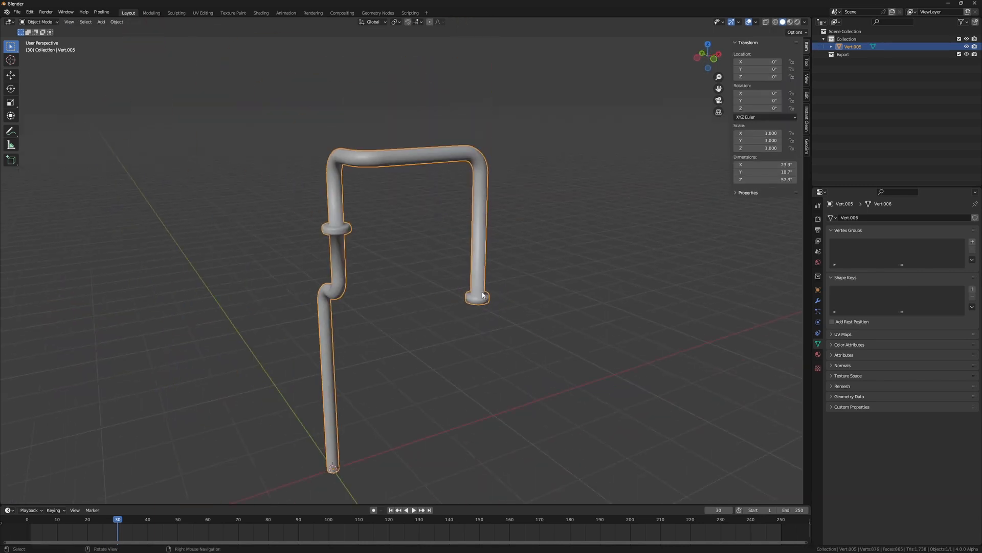
pyautogui.moveTo(483, 297); pyautogui.dragTo(445, 308, button='middle')
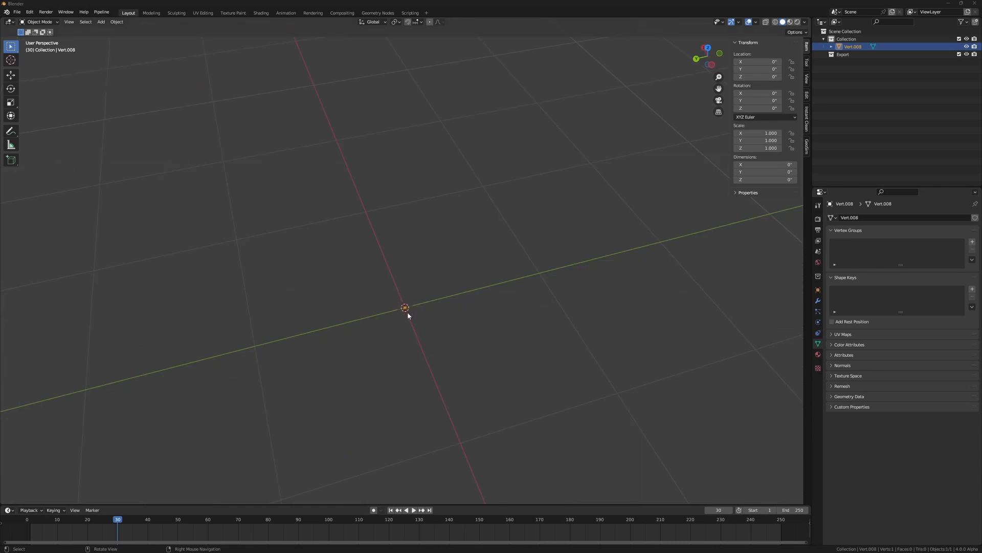
# Edit the single vertex at the origin in the left orthographic view and extrude it about 3" sideways as the profile's base.
pyautogui.moveTo(418, 336); pyautogui.dragTo(410, 309, button='middle')
pyautogui.moveTo(429, 346); pyautogui.dragTo(442, 323, button='middle')
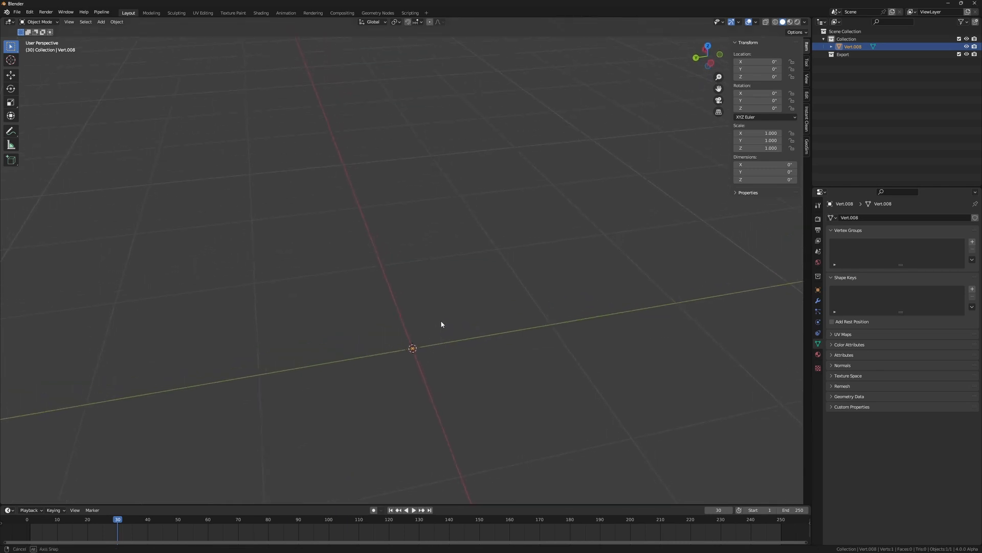
pyautogui.moveTo(444, 365); pyautogui.dragTo(416, 360, button='middle')
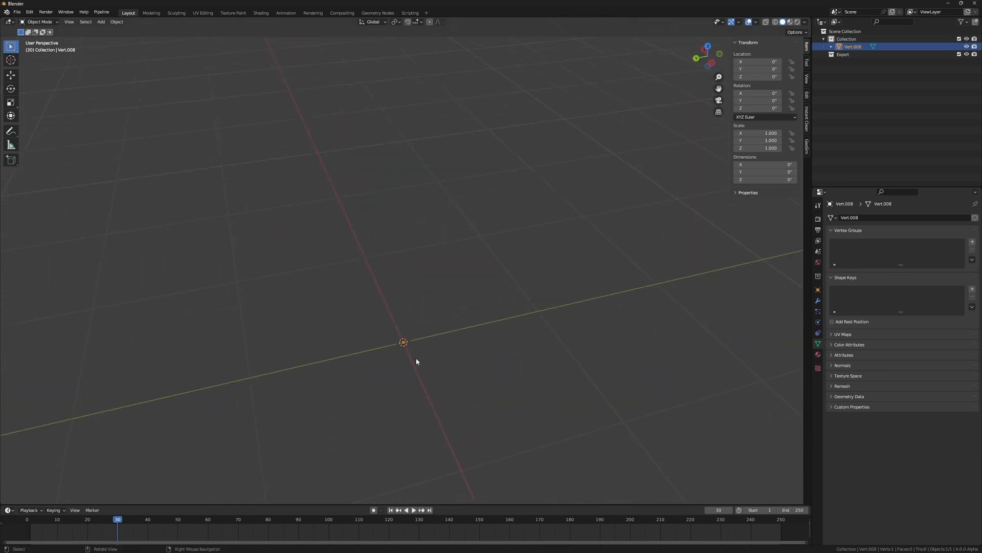
pyautogui.moveTo(471, 388); pyautogui.dragTo(428, 329, button='middle')
pyautogui.scroll(7, 428, 330)
pyautogui.click(298, 337)
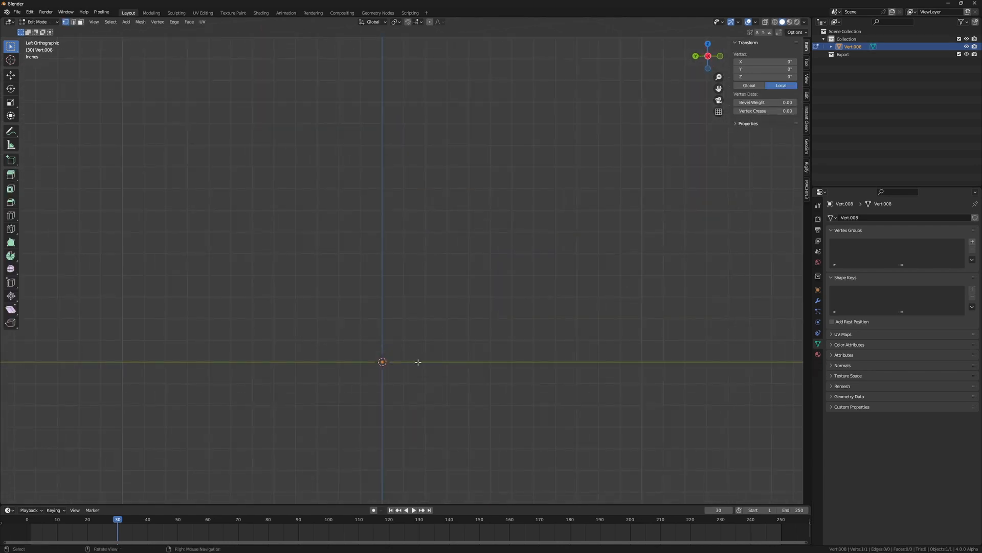
pyautogui.click(343, 359)
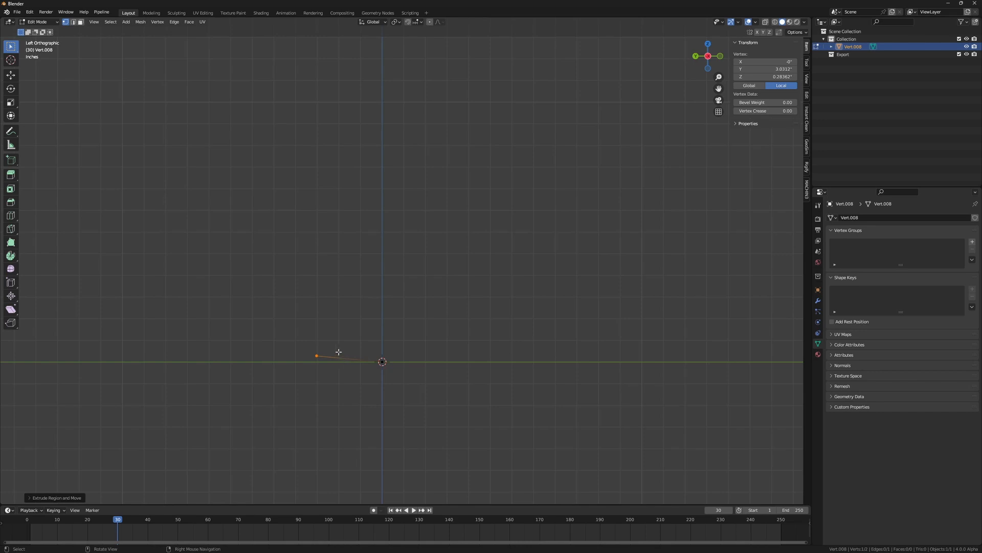
# Extrude the remaining vase profile vertices upward and back toward the vertical axis, ending at a height of about 14.1".
pyautogui.click(309, 295)
pyautogui.press('e')
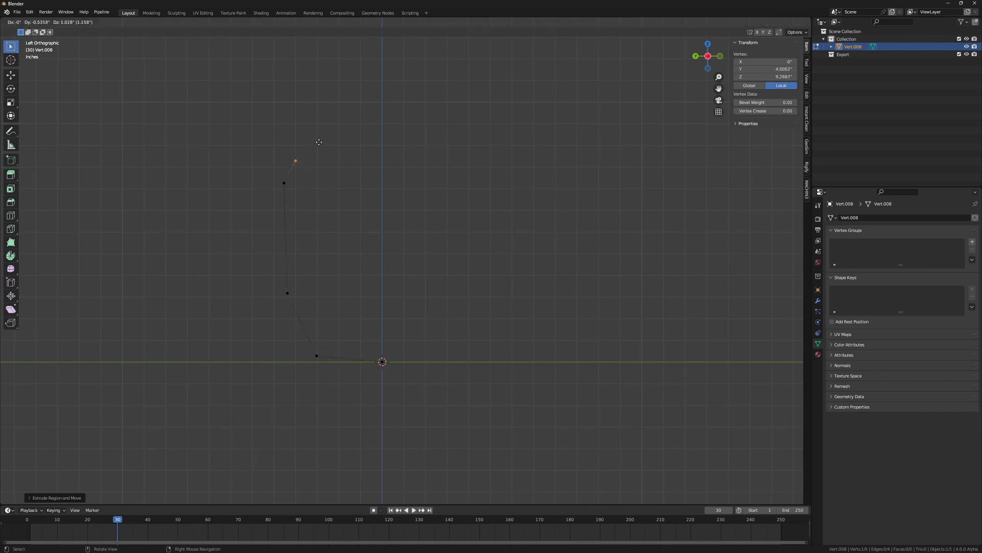
pyautogui.click(353, 116)
pyautogui.scroll(-5, 410, 164)
pyautogui.scroll(-5, 404, 222)
pyautogui.keyDown('shift'); pyautogui.moveTo(409, 189); pyautogui.dragTo(413, 282, button='middle'); pyautogui.keyUp('shift')
pyautogui.scroll(2, 398, 204)
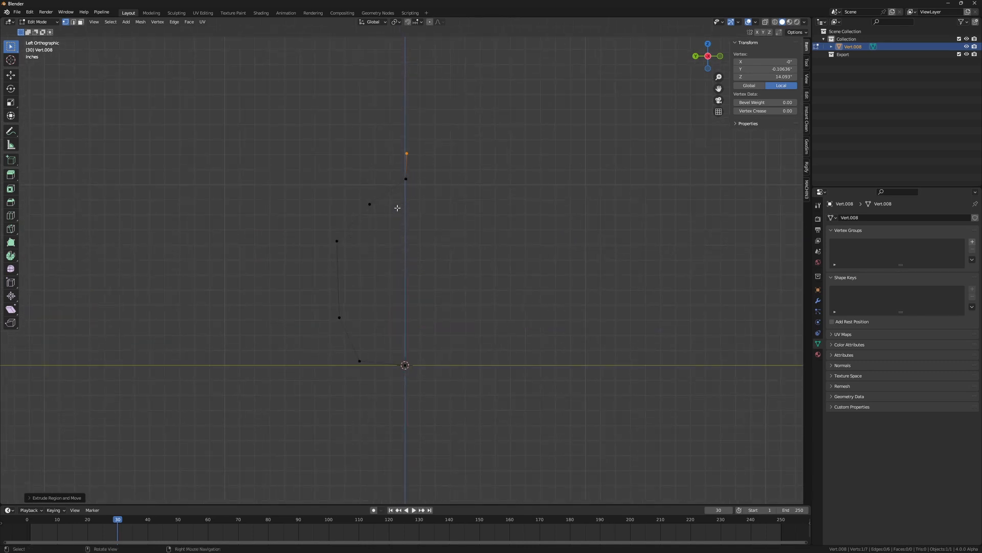
# Return to Object Mode and add a Screw modifier to lathe the profile around its axis.
pyautogui.moveTo(444, 213); pyautogui.dragTo(520, 296, button='middle')
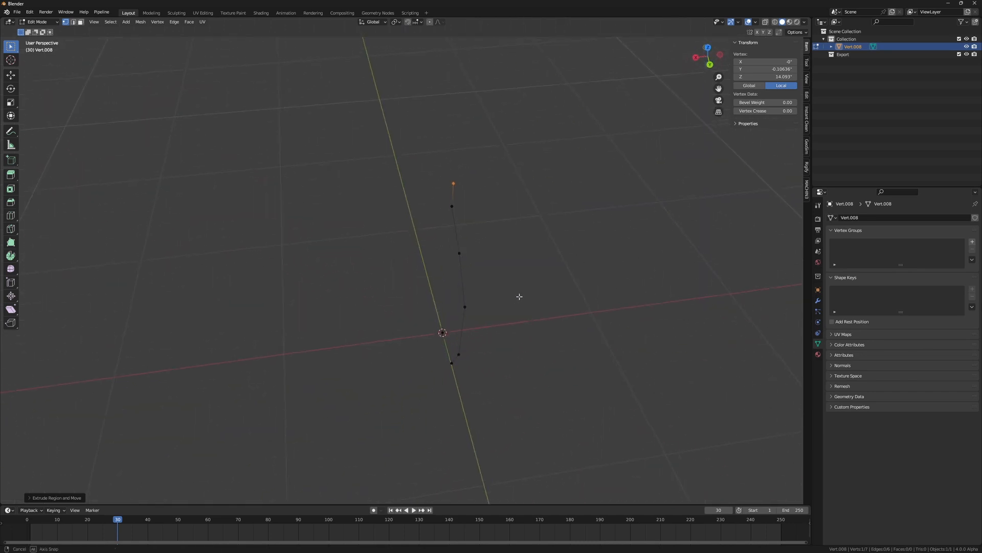
pyautogui.moveTo(447, 261); pyautogui.dragTo(414, 327, button='middle')
pyautogui.press('Tab')
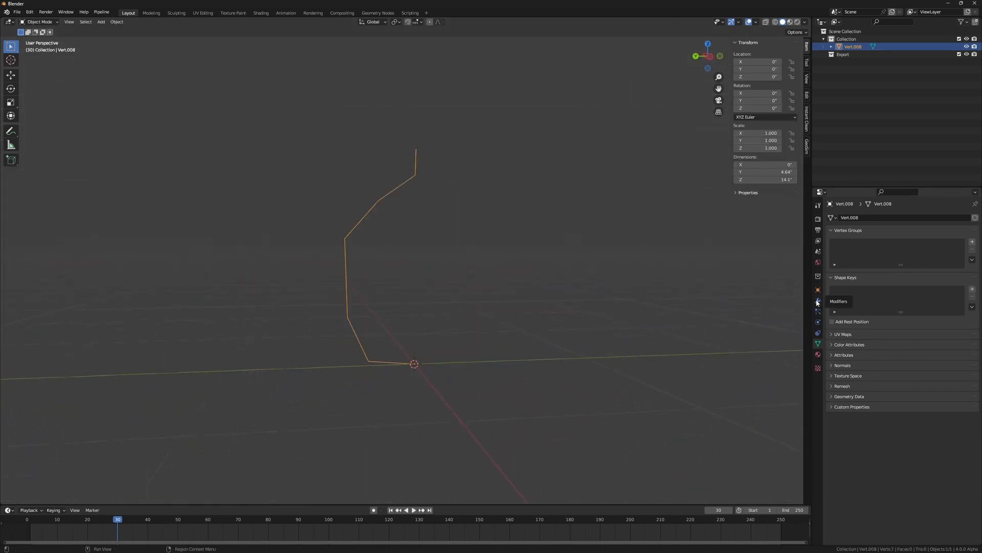
pyautogui.click(818, 303)
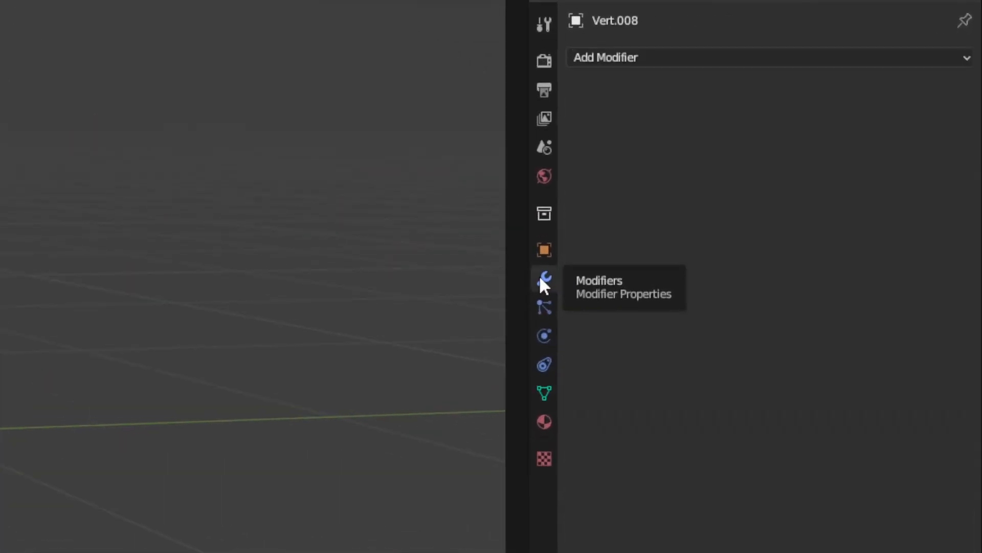
pyautogui.click(620, 61)
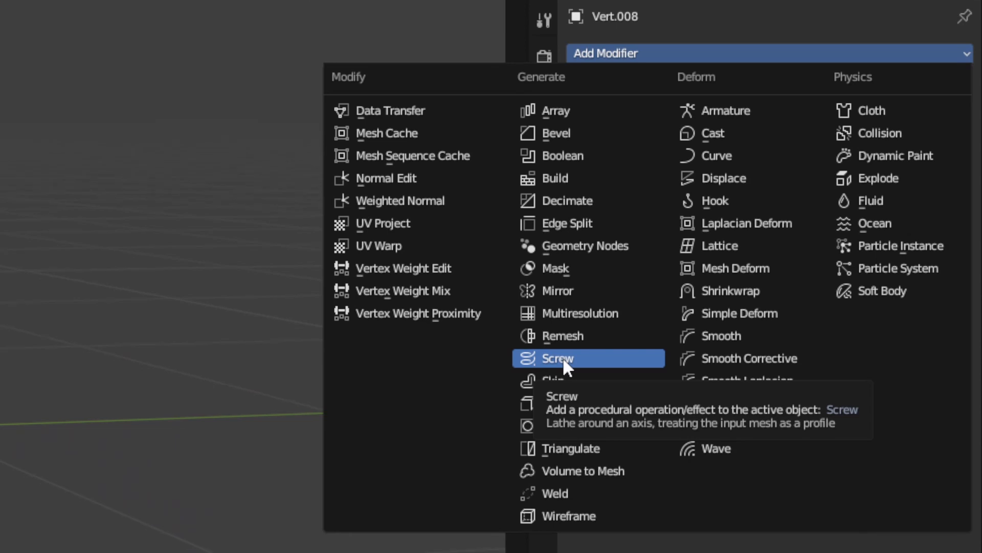
pyautogui.click(563, 358)
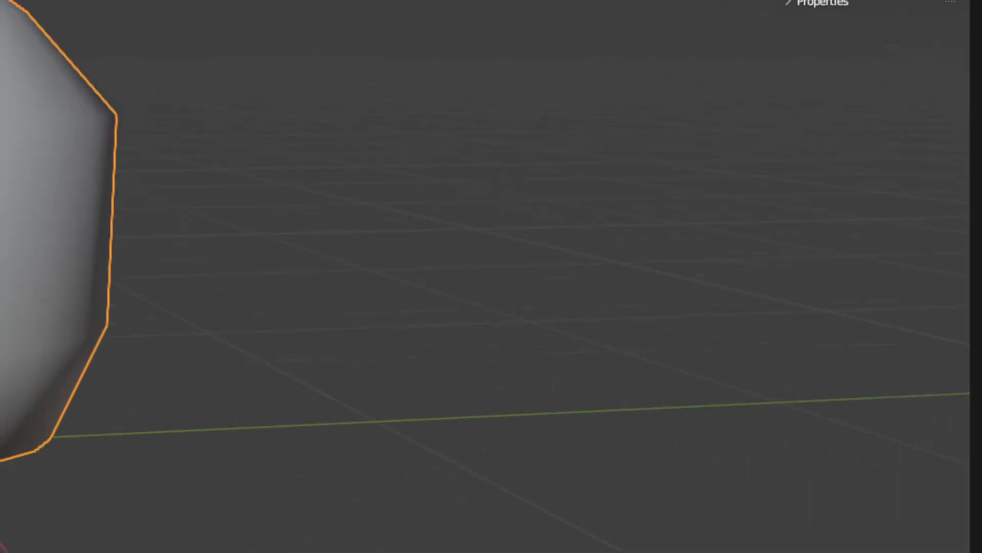
# In Edit Mode, move the second vertex from the top away from the axis and the one below it inward to shape the neck.
pyautogui.moveTo(259, 297); pyautogui.dragTo(246, 242, button='middle')
pyautogui.press('Tab')
pyautogui.click(132, 351)
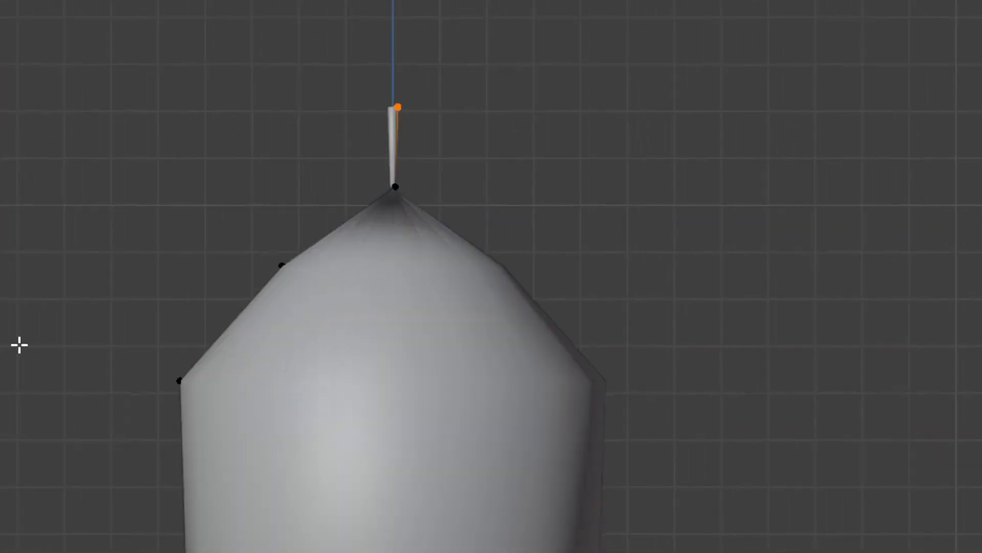
pyautogui.click(569, 191)
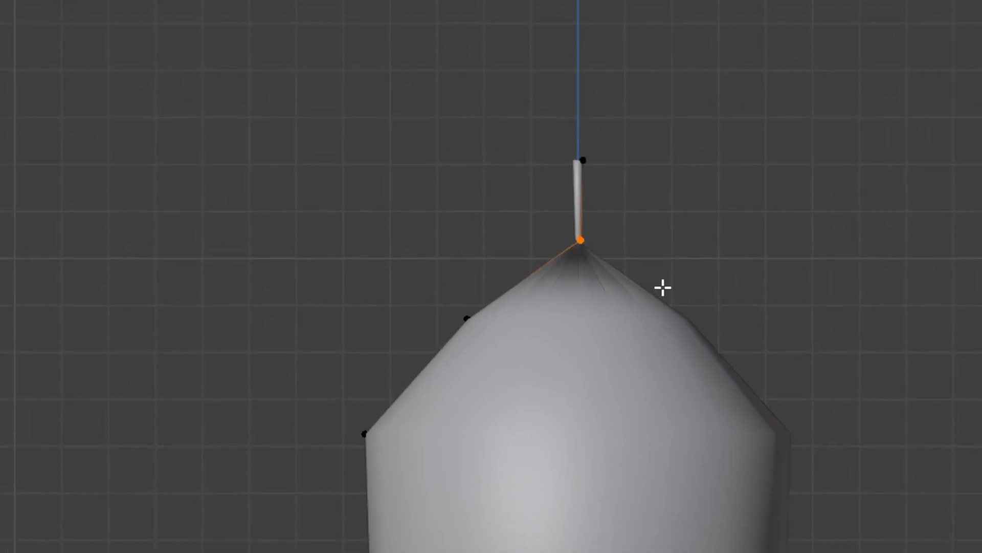
pyautogui.press('g')
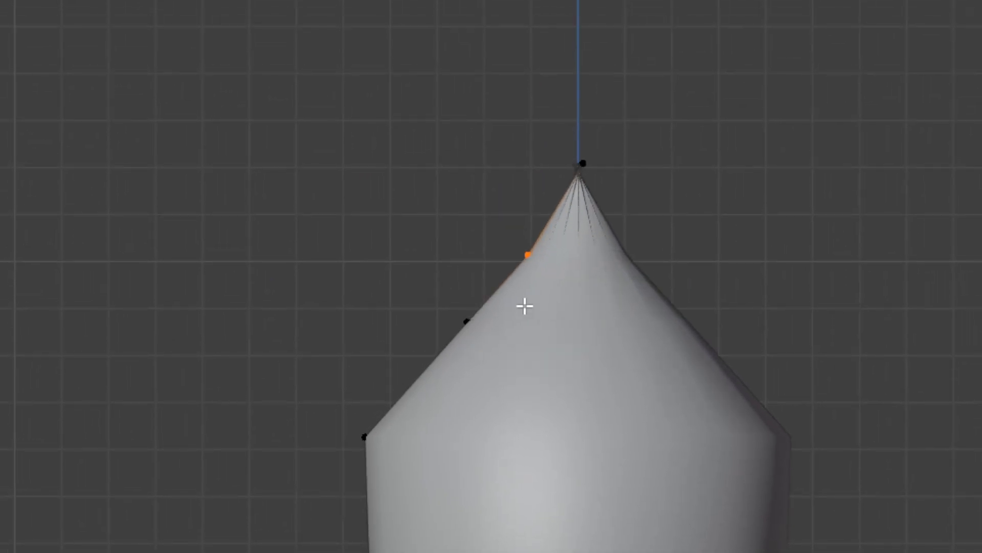
pyautogui.scroll(4, 517, 306)
pyautogui.moveTo(346, 287); pyautogui.dragTo(476, 403)
pyautogui.press('g')
pyautogui.click(575, 354)
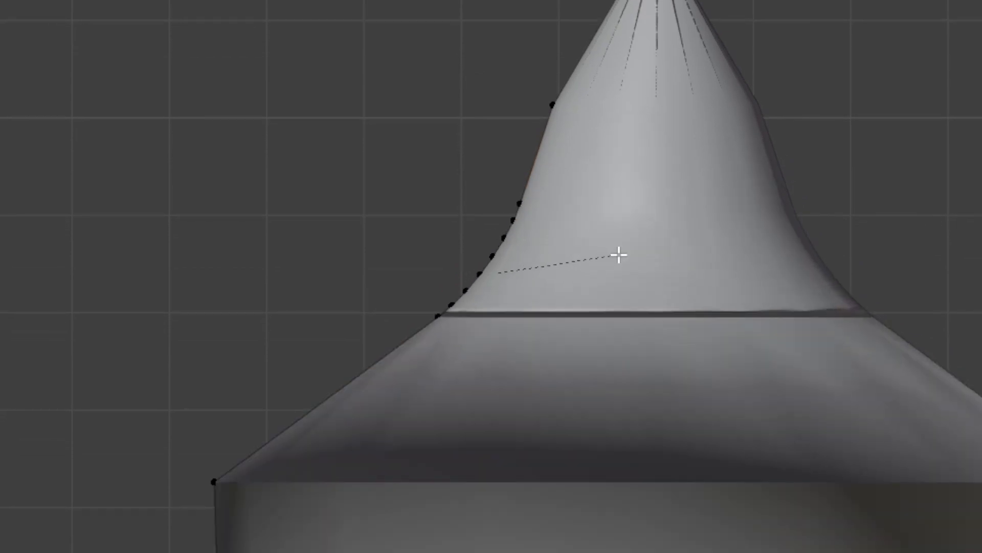
# Bevel the profile vertices at the neck, shoulder and lower body with multiple segments to smooth the vase's curve.
pyautogui.click(659, 262)
pyautogui.scroll(-2, 504, 342)
pyautogui.hotkey('ctrl', 'shift', 'b')
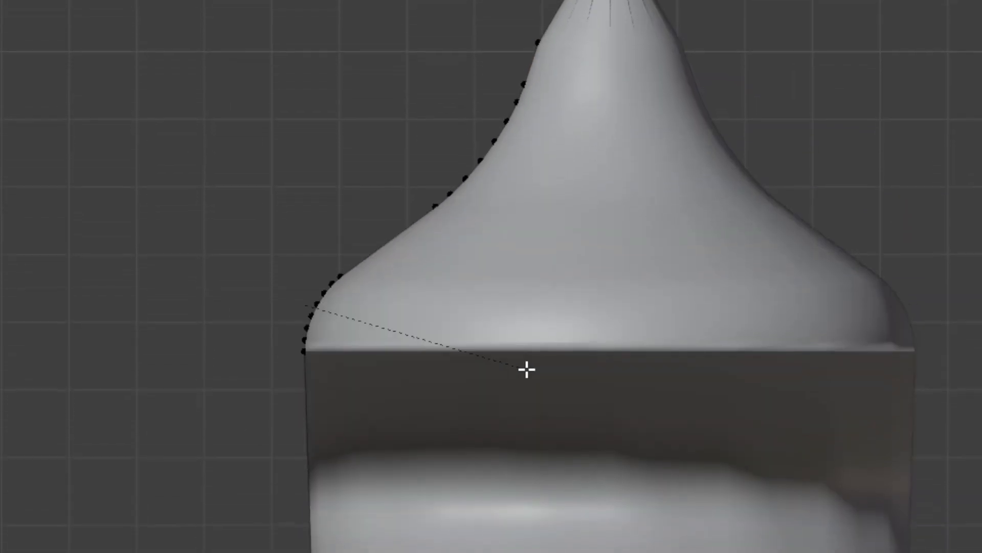
pyautogui.click(573, 357)
pyautogui.moveTo(245, 377); pyautogui.dragTo(425, 451)
pyautogui.hotkey('ctrl', 'shift', 'b')
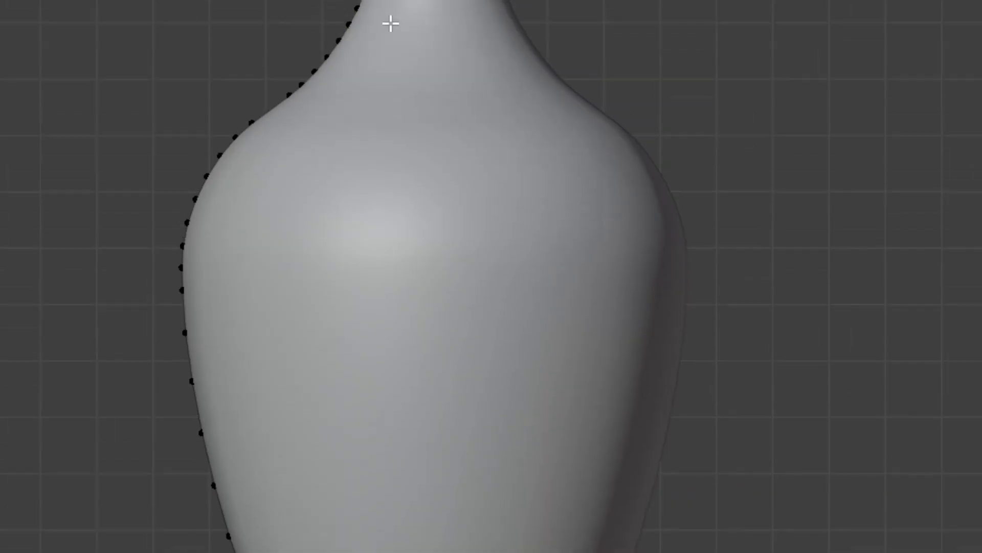
# Move the top profile vertex outward to open the vase's mouth, and the neck vertex below it outward along Y.
pyautogui.moveTo(368, 59); pyautogui.dragTo(439, 113)
pyautogui.press('g')
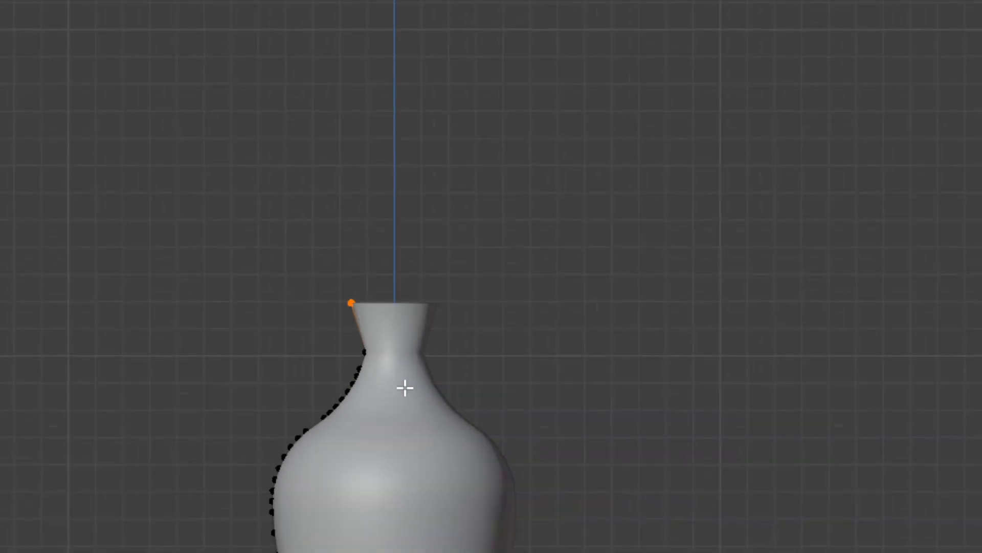
pyautogui.click(319, 118)
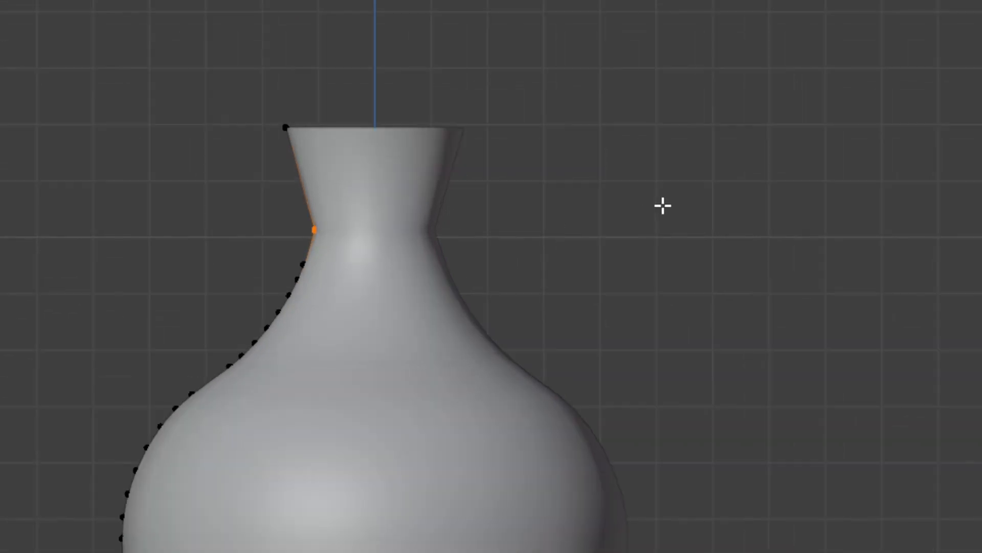
pyautogui.press('g')
pyautogui.press('y')
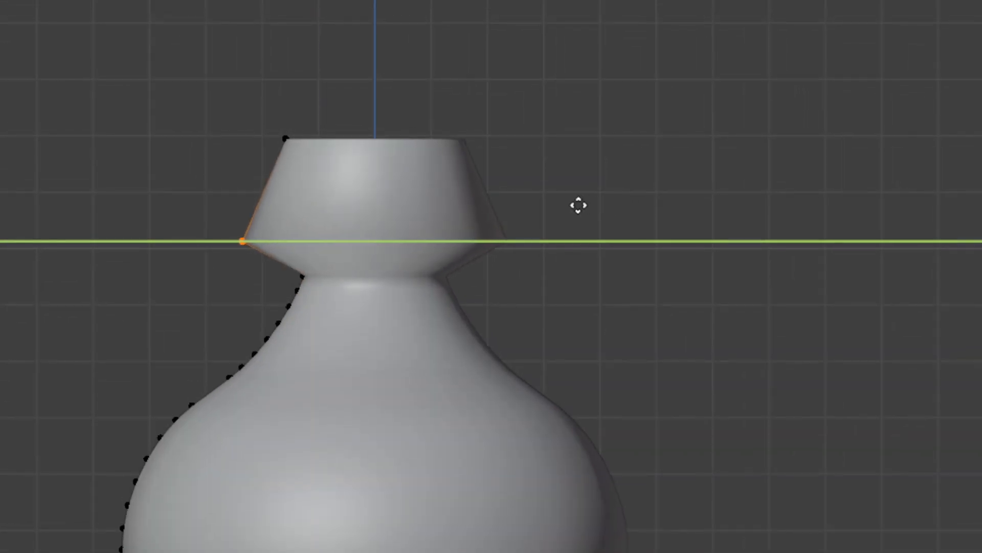
pyautogui.click(545, 207)
# Subdivide the segment between the profile's top two vertices and move the new middle vertex inward along Y to pinch the mouth.
pyautogui.keyDown('shift'); pyautogui.click(285, 178); pyautogui.keyUp('shift')
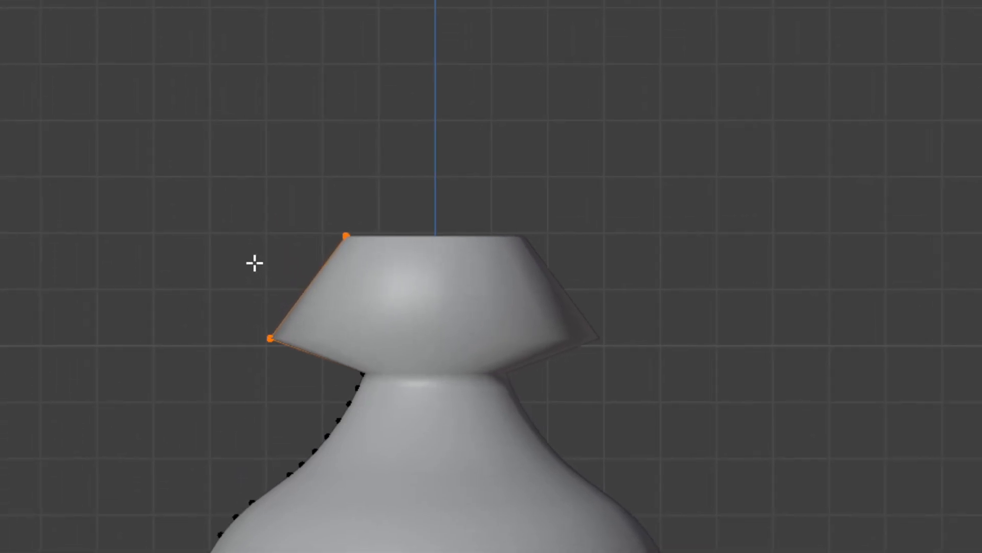
pyautogui.rightClick(300, 284)
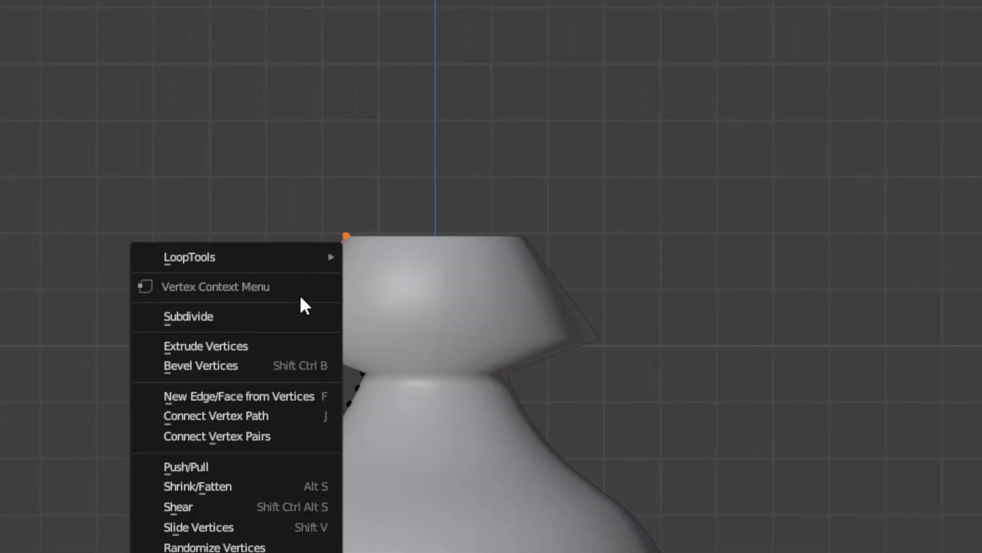
pyautogui.click(287, 323)
pyautogui.moveTo(236, 267); pyautogui.dragTo(313, 294)
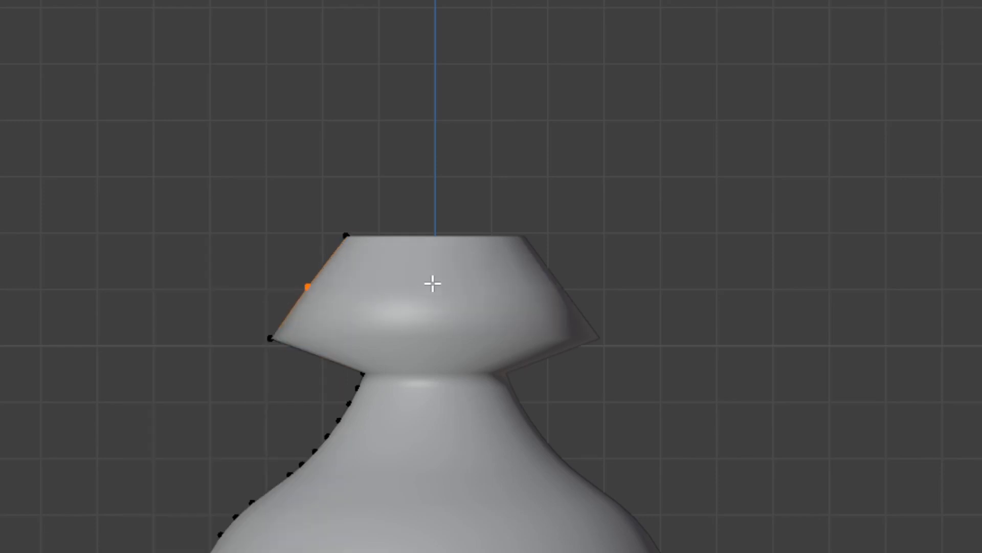
pyautogui.press('x')
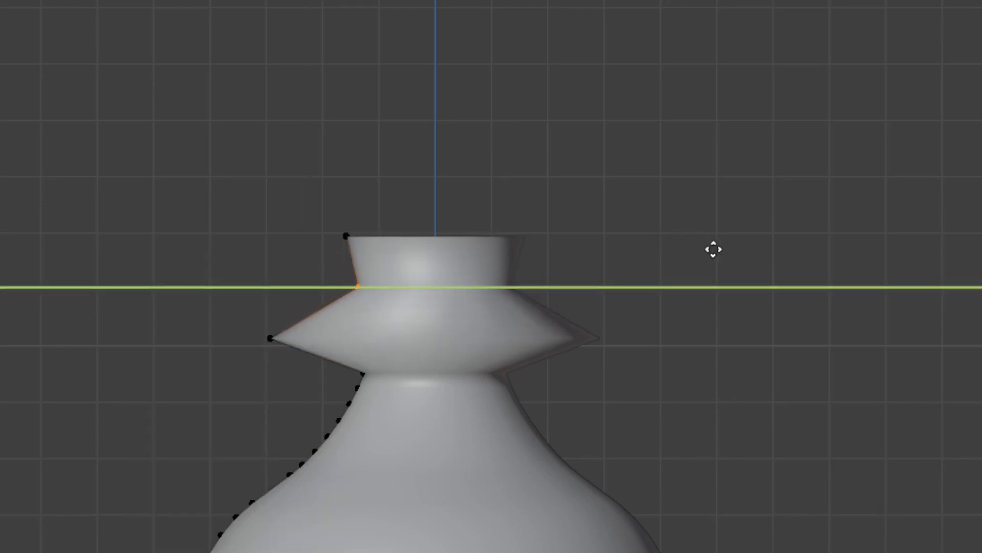
pyautogui.click(728, 256)
# Bevel the protruding profile vertex below the mouth with multiple segments to form a rounded ring, and return to Object Mode.
pyautogui.click(264, 336)
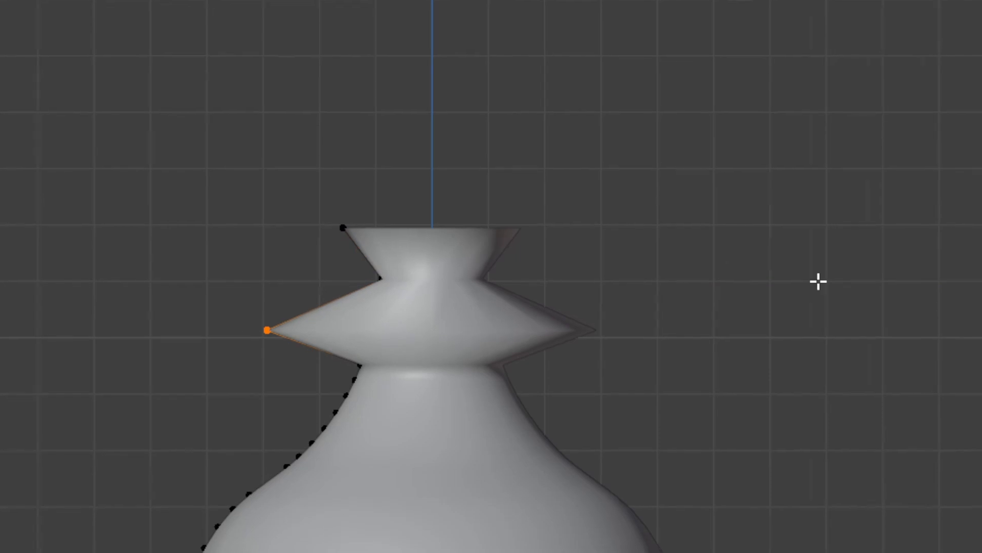
pyautogui.press('s')
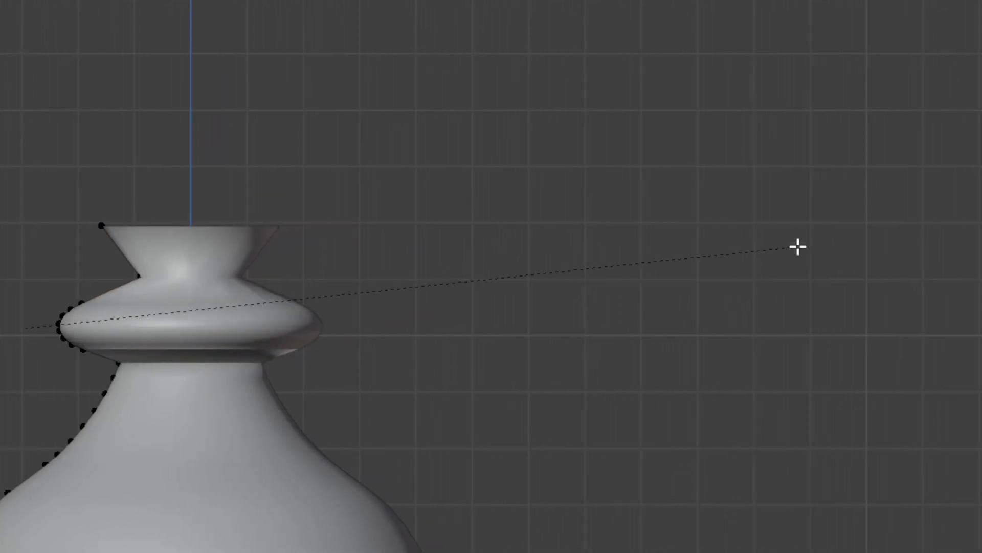
pyautogui.click(798, 245)
pyautogui.press('Tab')
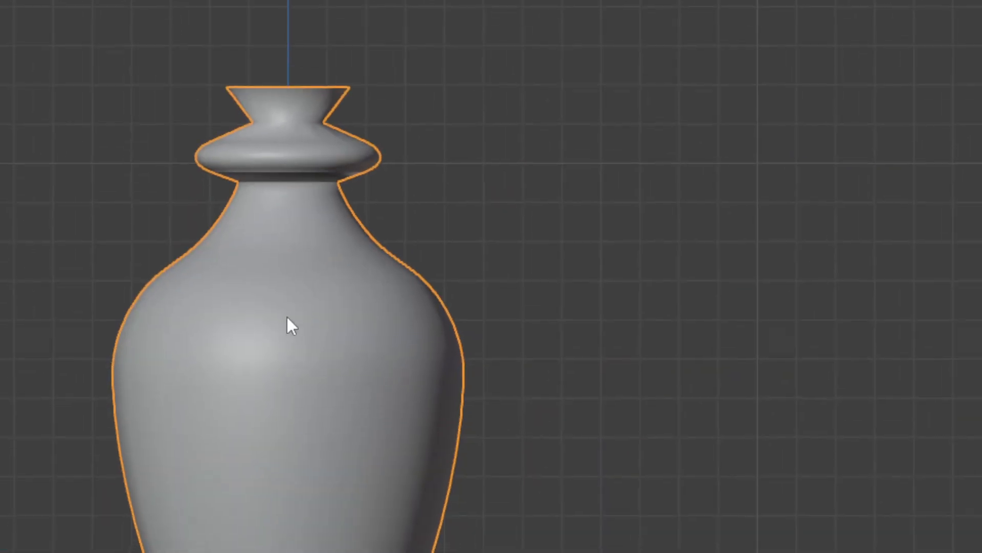
pyautogui.moveTo(287, 324); pyautogui.dragTo(49, 420, button='middle')
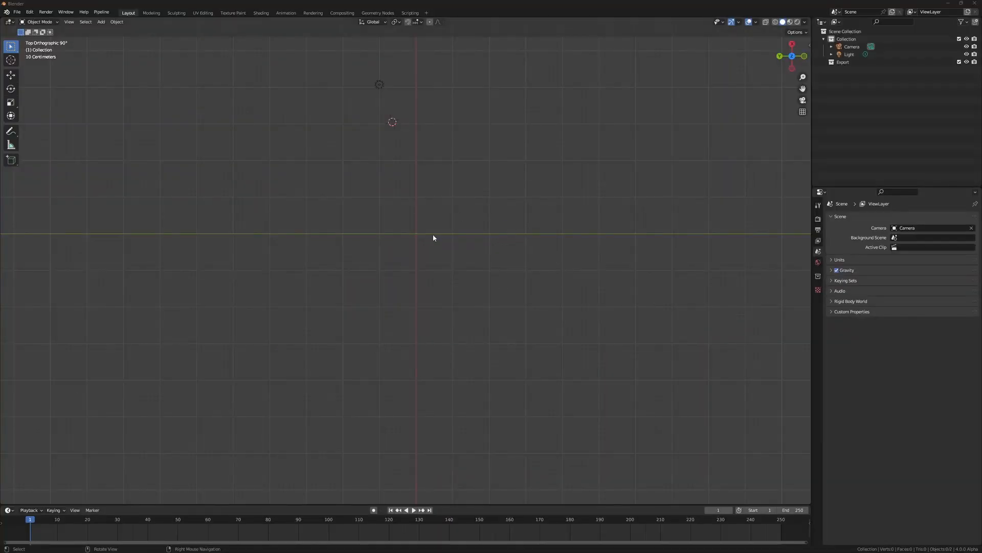
# Snap the 3D cursor to the world origin in the empty scene.
pyautogui.moveTo(431, 233); pyautogui.dragTo(395, 283, button='middle')
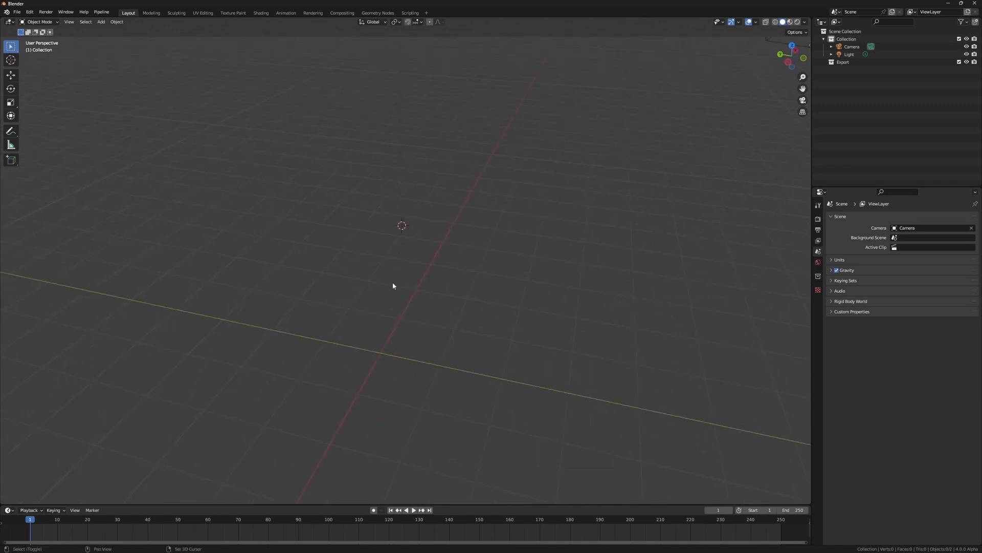
pyautogui.hotkey('shift', 's')
pyautogui.click(329, 339)
pyautogui.scroll(-3, 460, 269)
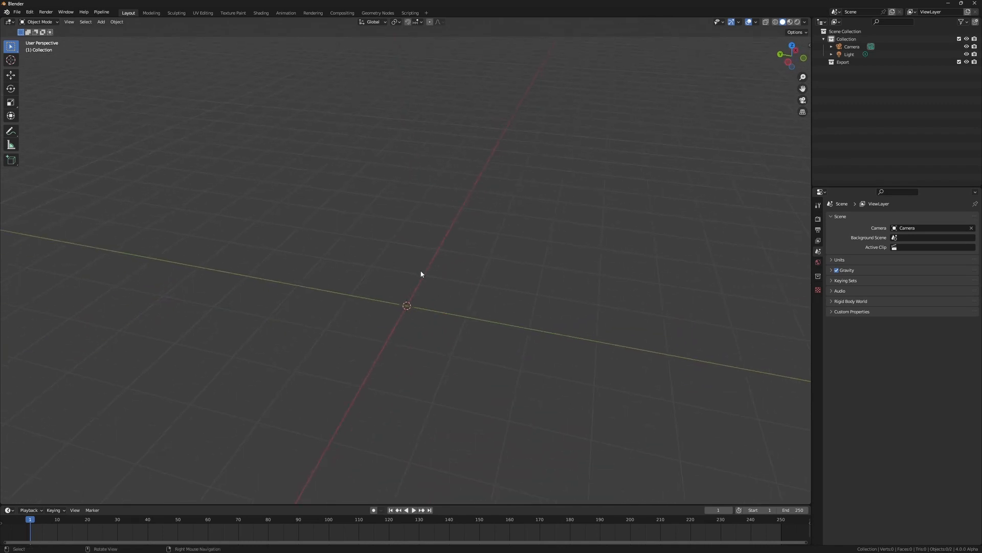
# Add a cube mesh at the world origin and scale it up uniformly.
pyautogui.moveTo(421, 275); pyautogui.dragTo(482, 351, button='middle')
pyautogui.hotkey('shift', 'a')
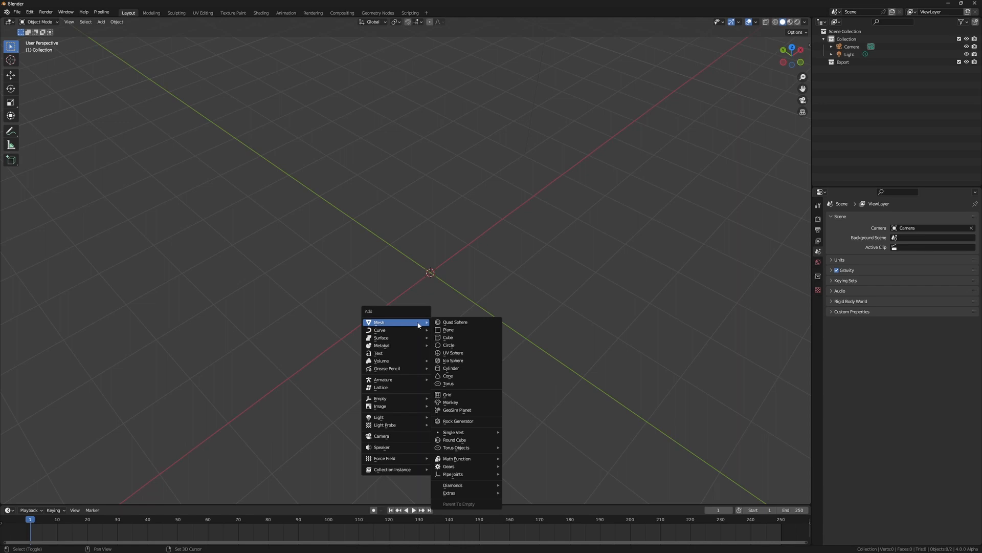
pyautogui.click(481, 337)
pyautogui.press('s')
pyautogui.click(87, 220)
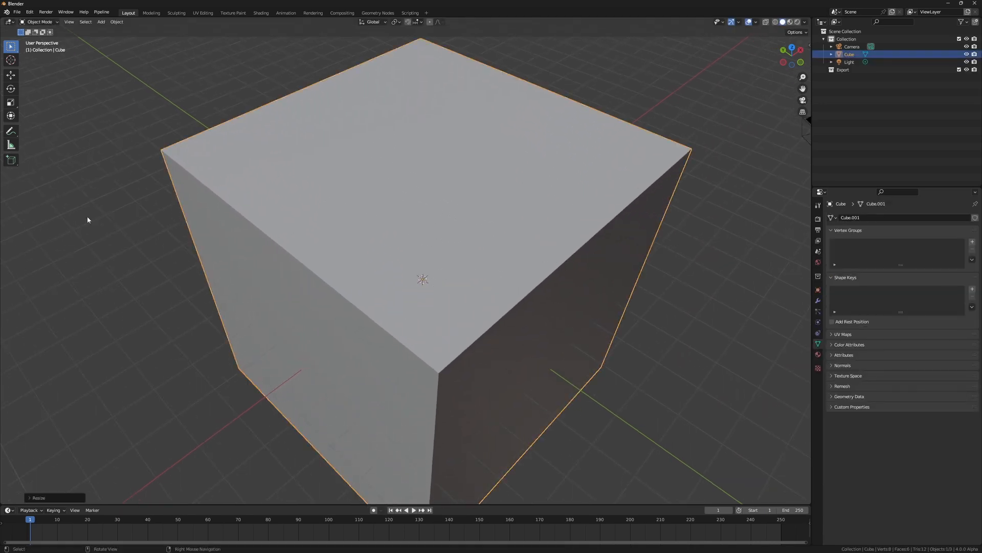
# Scale the cube up in X and Y only, excluding Z, to form a wide, low block.
pyautogui.scroll(-5, 411, 291)
pyautogui.moveTo(410, 291); pyautogui.dragTo(375, 275, button='middle')
pyautogui.press('s')
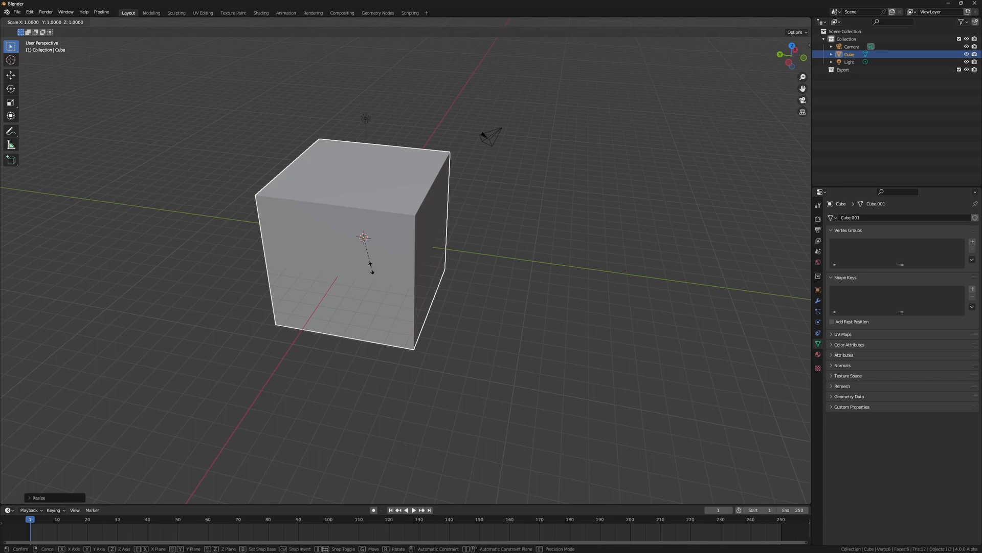
pyautogui.hotkey('shift', 'z')
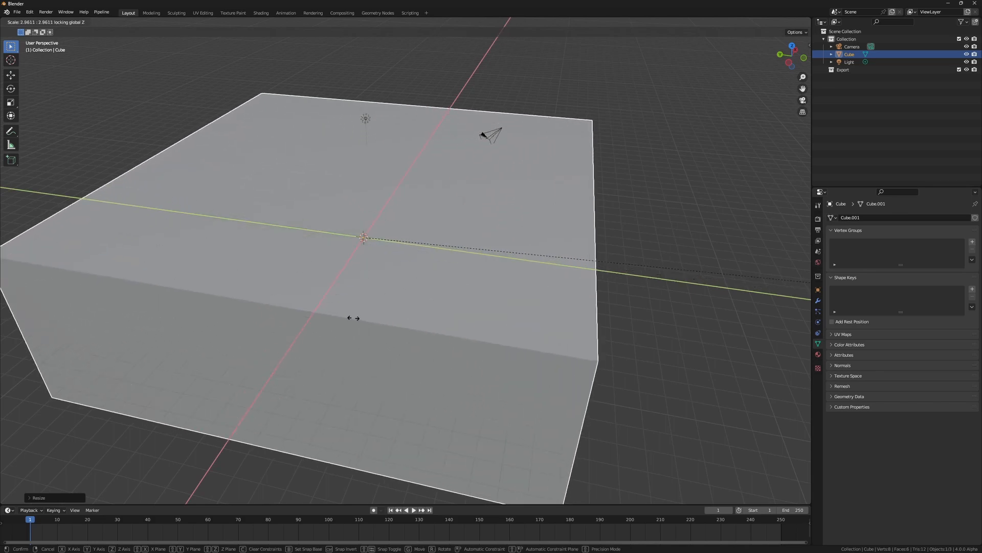
pyautogui.click(601, 333)
# In Edit Mode, select the block's top face and inset it slightly to leave a thin rim for the walls.
pyautogui.scroll(-5, 658, 329)
pyautogui.moveTo(657, 329); pyautogui.dragTo(410, 290, button='middle')
pyautogui.press('Tab')
pyautogui.click(413, 293)
pyautogui.click(517, 237)
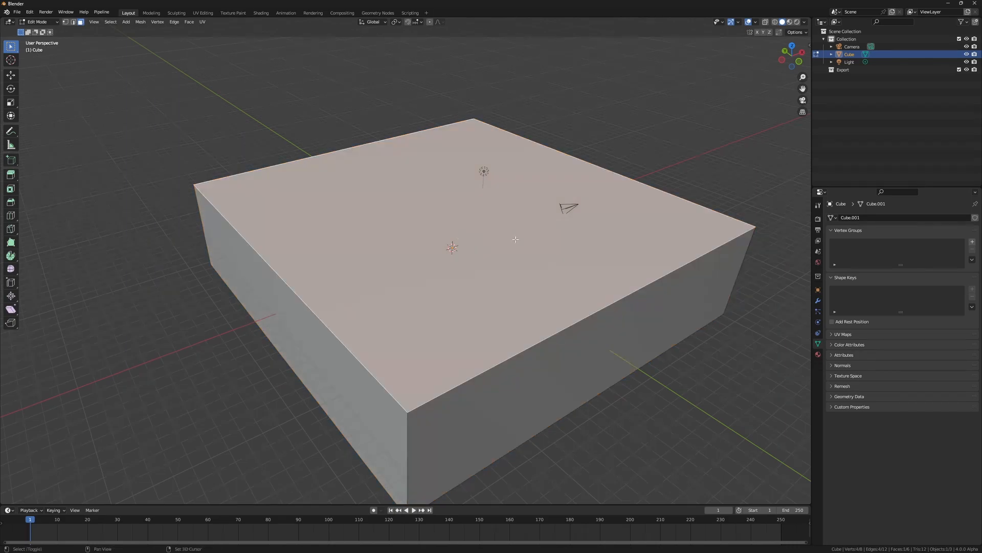
pyautogui.moveTo(517, 237); pyautogui.dragTo(466, 145, button='middle')
pyautogui.press('i')
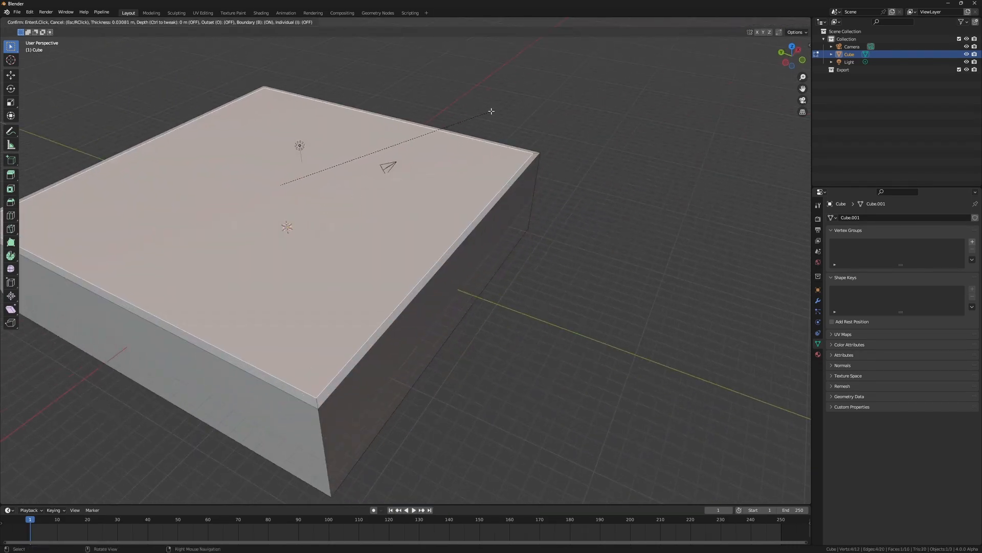
pyautogui.click(486, 110)
pyautogui.moveTo(487, 109); pyautogui.dragTo(532, 164, button='middle')
# Extrude the inset top face along its normals about 1.16 m downward to hollow the block into an open, walled room.
pyautogui.hotkey('alt', 'e')
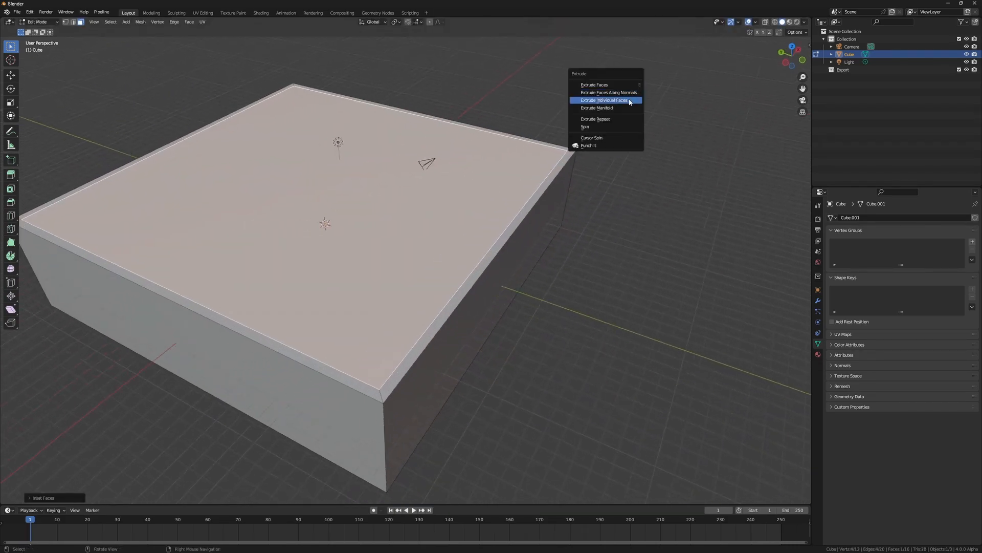
pyautogui.click(620, 93)
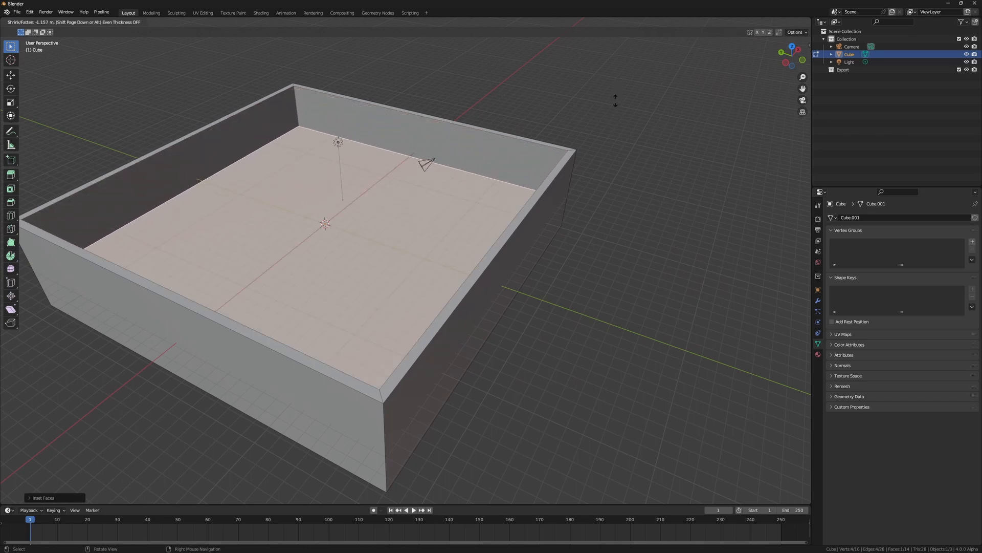
pyautogui.click(607, 99)
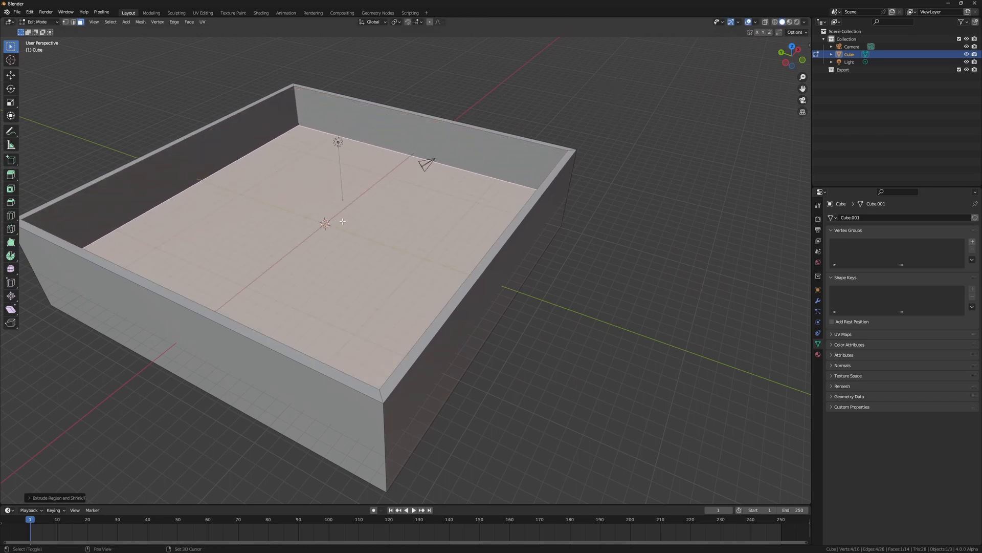
pyautogui.moveTo(607, 98); pyautogui.dragTo(406, 289, button='middle')
pyautogui.moveTo(530, 277); pyautogui.dragTo(383, 293, button='middle')
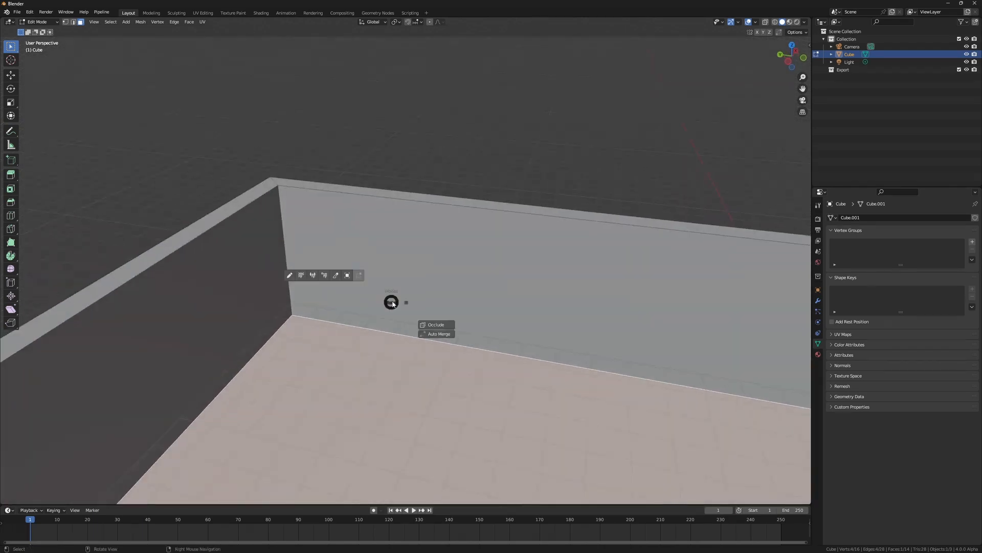
# In edge select mode, select the edge loop along the inner upper edge of the room's walls.
pyautogui.press('Tab')
pyautogui.moveTo(395, 248); pyautogui.dragTo(357, 278, button='middle')
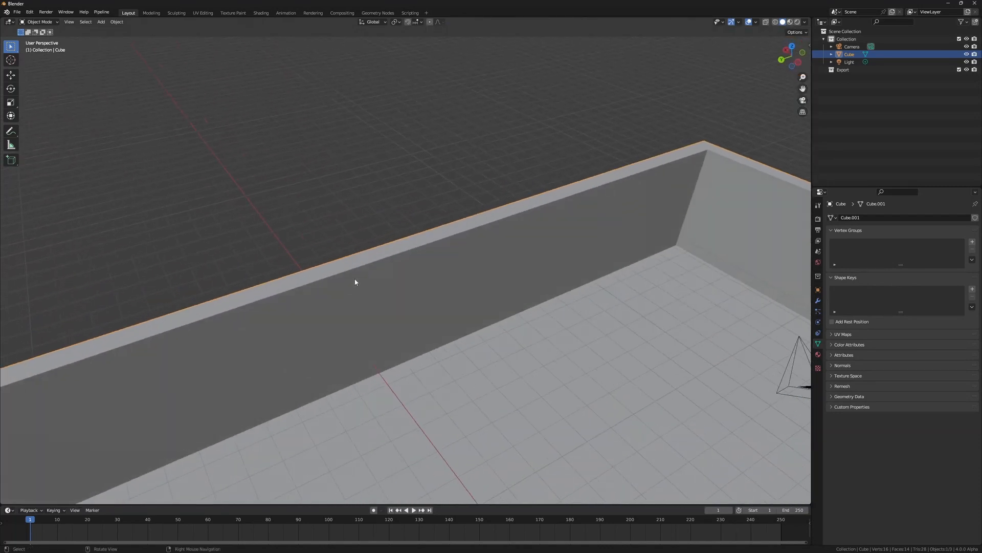
pyautogui.press('Tab')
pyautogui.click(355, 323)
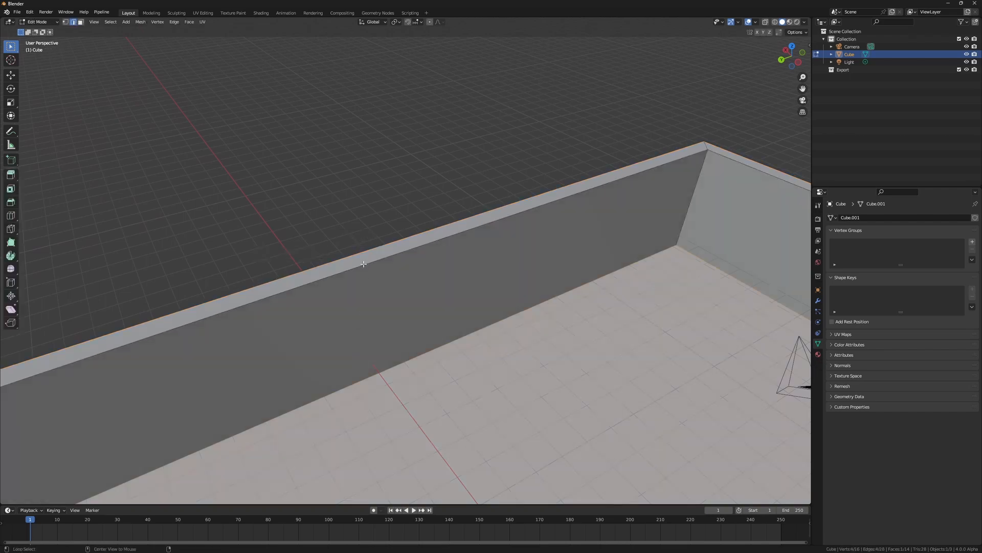
pyautogui.moveTo(363, 264); pyautogui.dragTo(531, 285, button='middle')
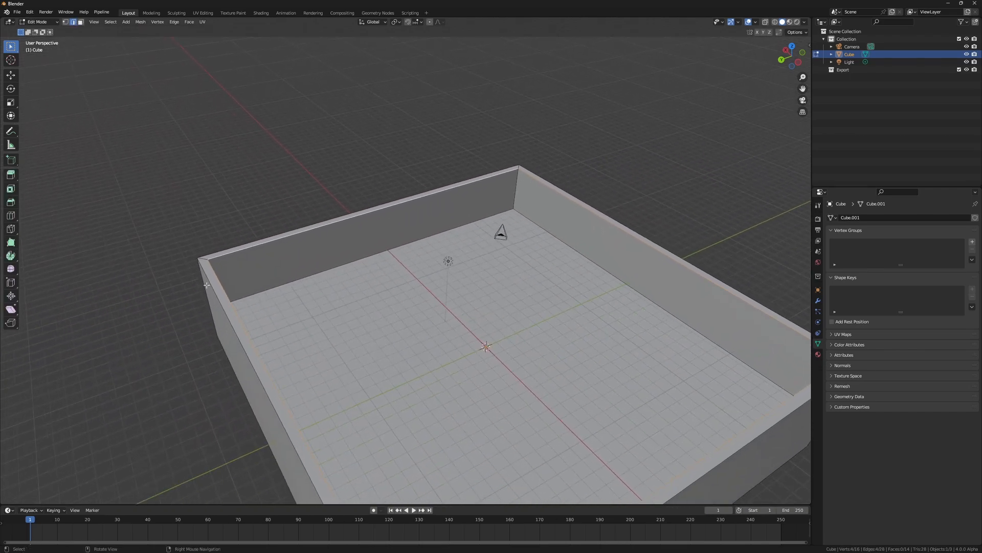
pyautogui.moveTo(266, 377); pyautogui.dragTo(603, 346, button='middle')
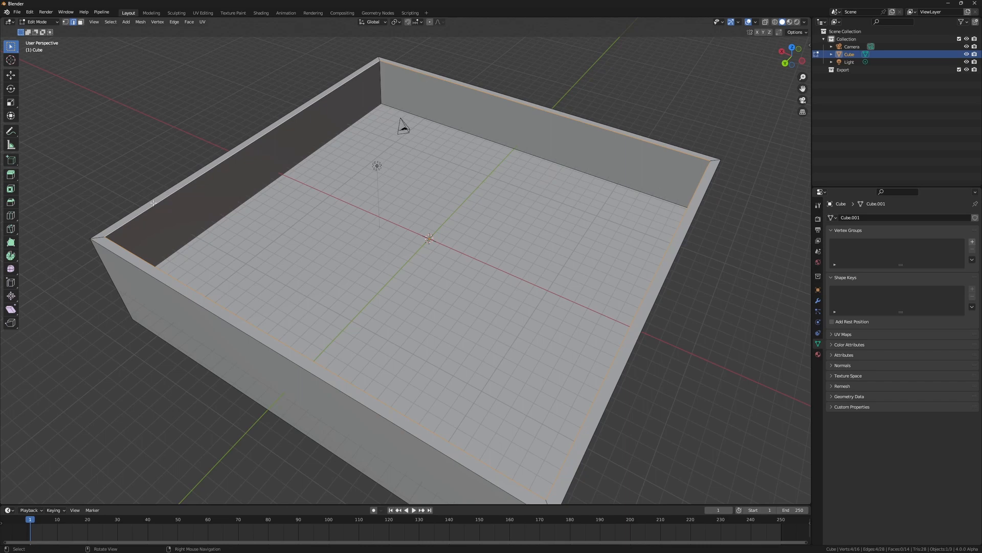
pyautogui.moveTo(397, 297); pyautogui.dragTo(476, 241, button='middle')
# Duplicate the selected edge loop in place and separate the selection into its own object.
pyautogui.press('e')
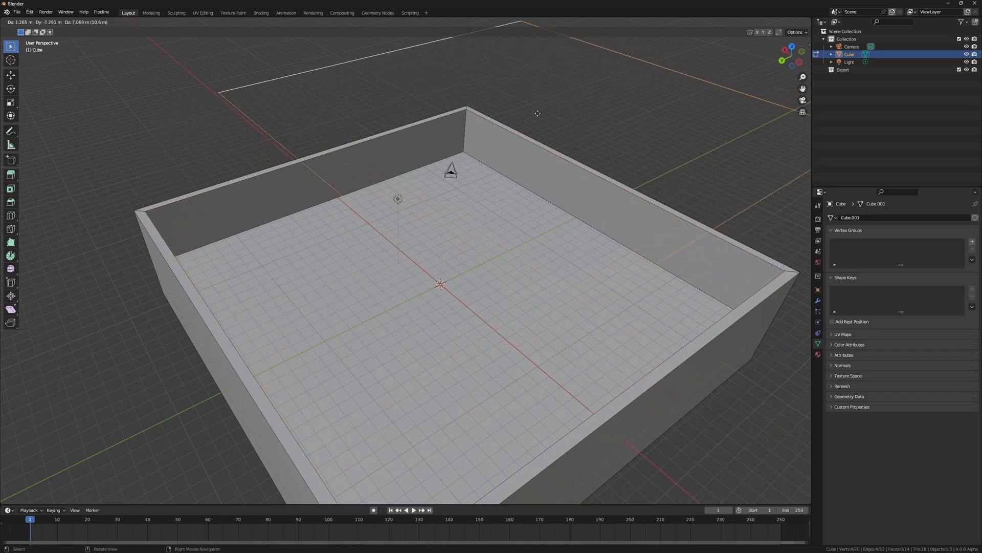
pyautogui.press('Escape')
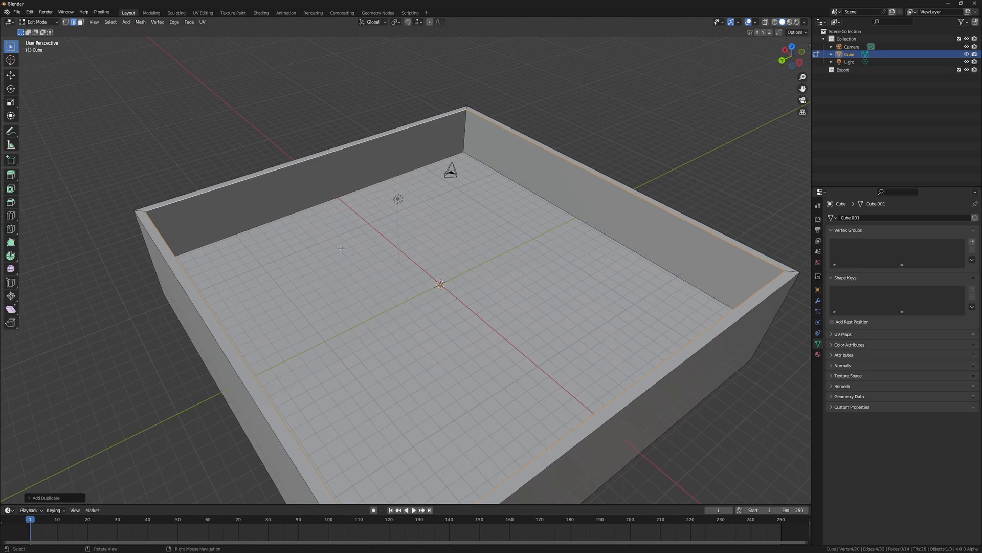
pyautogui.press('p')
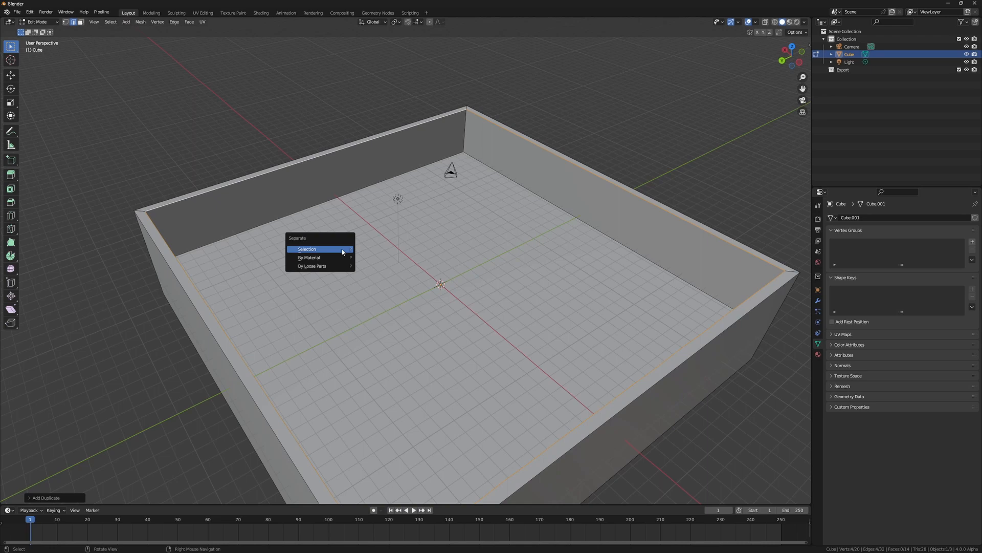
pyautogui.click(341, 250)
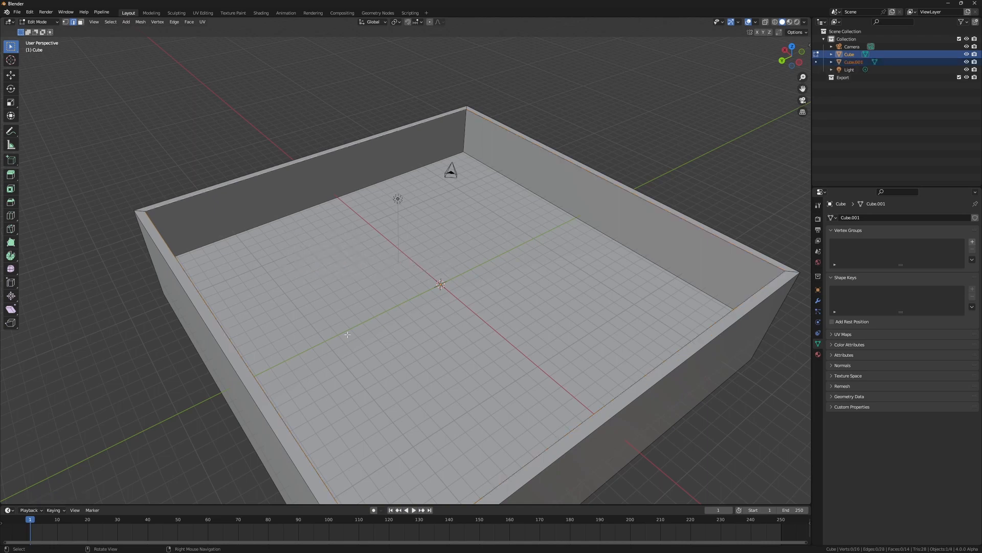
# Return to Object Mode, select only the separated edge loop, and test-move it before cancelling the move.
pyautogui.hotkey('ctrl', 'Tab')
pyautogui.click(336, 194)
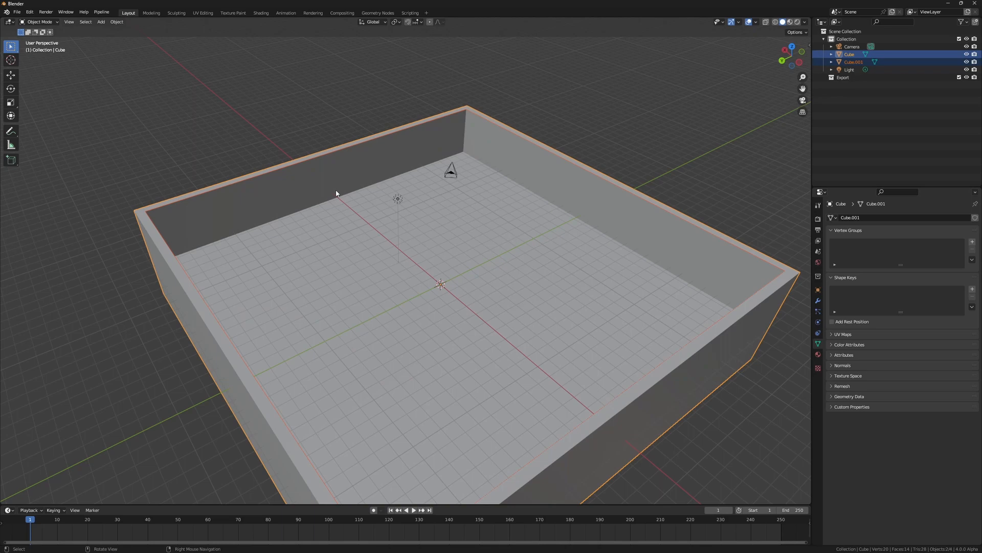
pyautogui.click(158, 234)
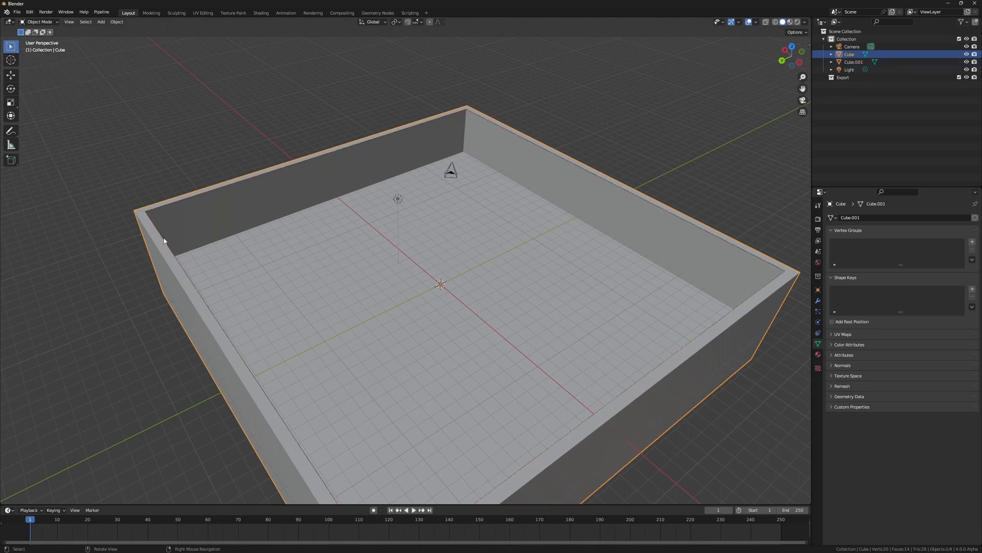
pyautogui.click(245, 286)
pyautogui.press('g')
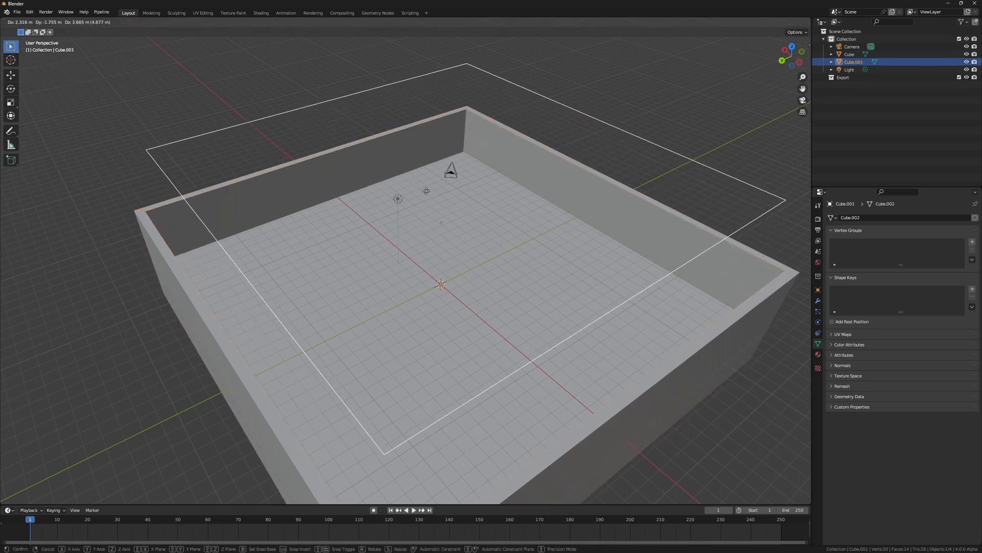
pyautogui.rightClick(449, 225)
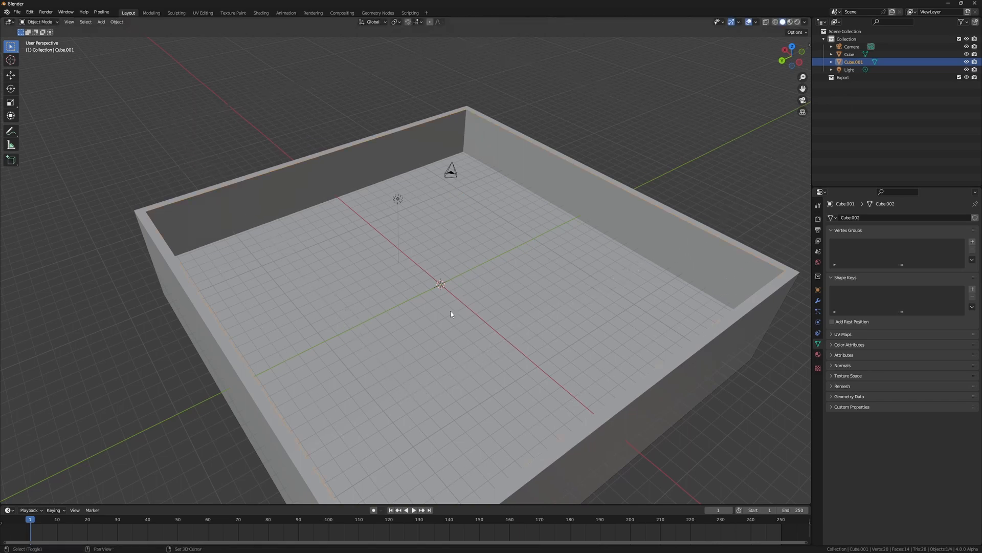
# Convert the separated edge loop object to a curve and set its bevel type to Profile.
pyautogui.moveTo(450, 313); pyautogui.dragTo(453, 238, button='middle')
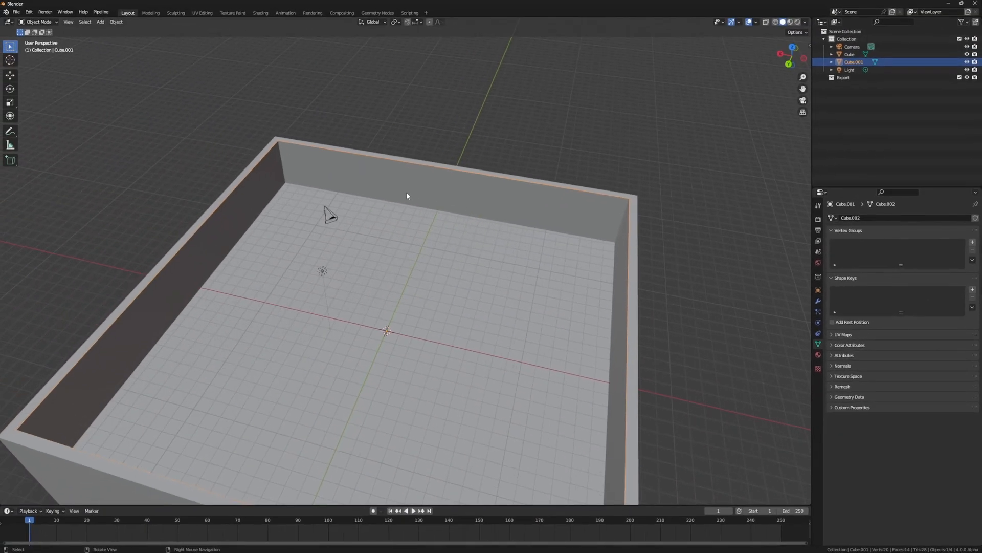
pyautogui.moveTo(347, 168); pyautogui.dragTo(360, 248, button='middle')
pyautogui.press('F3')
pyautogui.write('c')
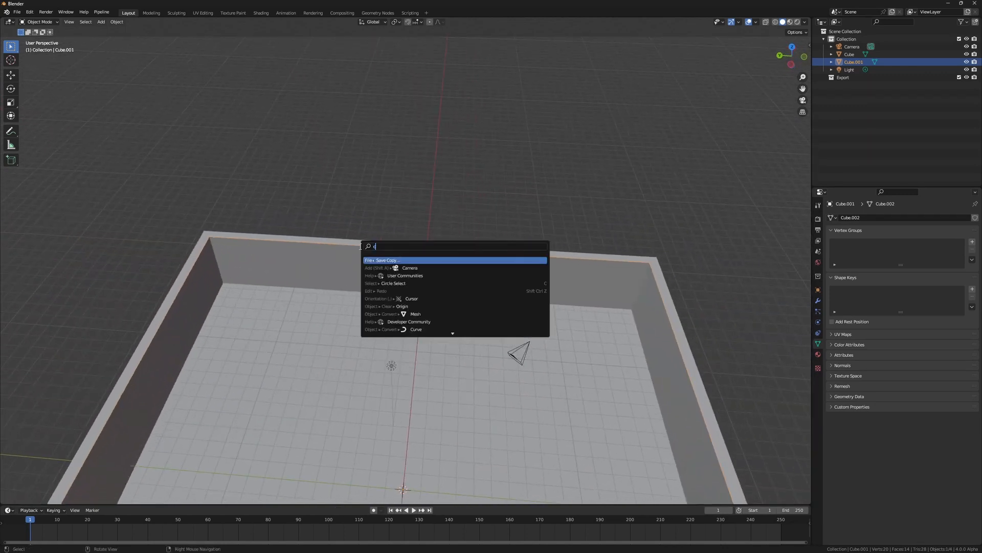
pyautogui.write('onvert1')
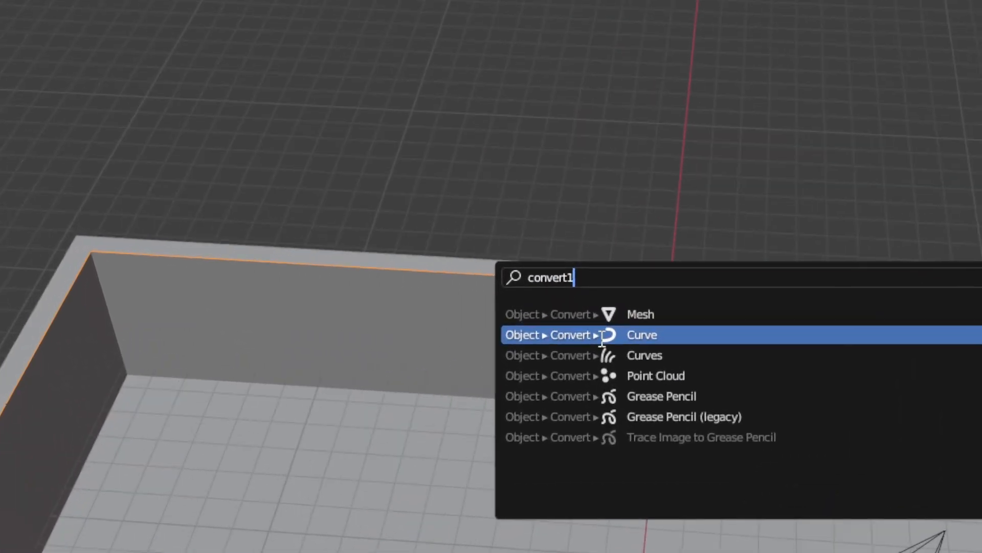
pyautogui.click(402, 268)
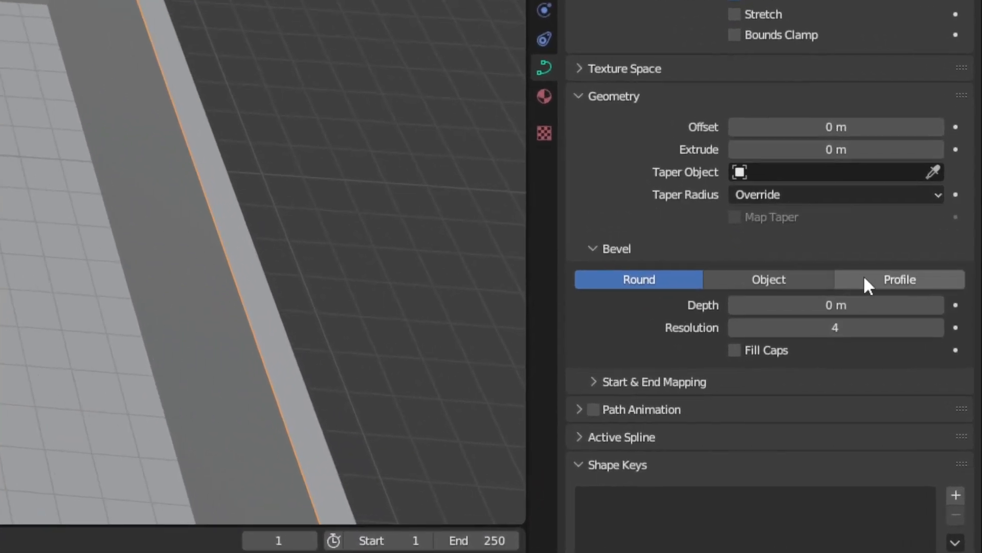
pyautogui.click(940, 413)
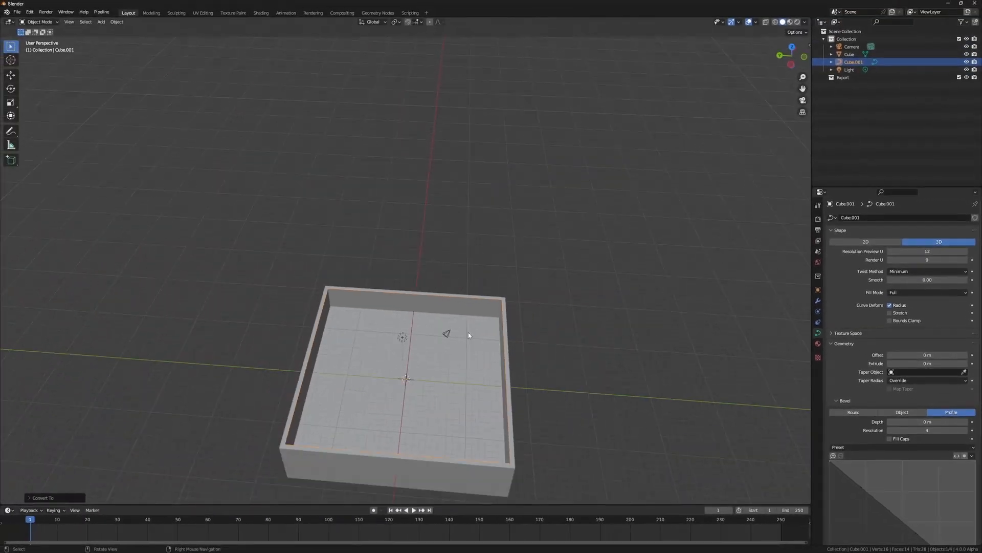
# In top view, add a single vertex in the empty area beside the room and stay in vertex select mode.
pyautogui.keyDown('shift'); pyautogui.moveTo(468, 333); pyautogui.dragTo(286, 276, button='middle'); pyautogui.keyUp('shift')
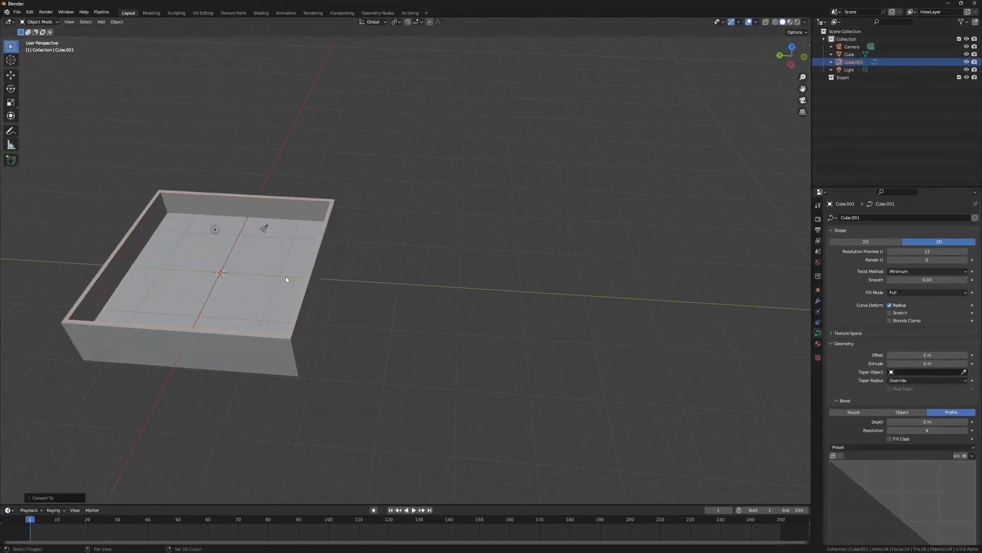
pyautogui.press('KP_7')
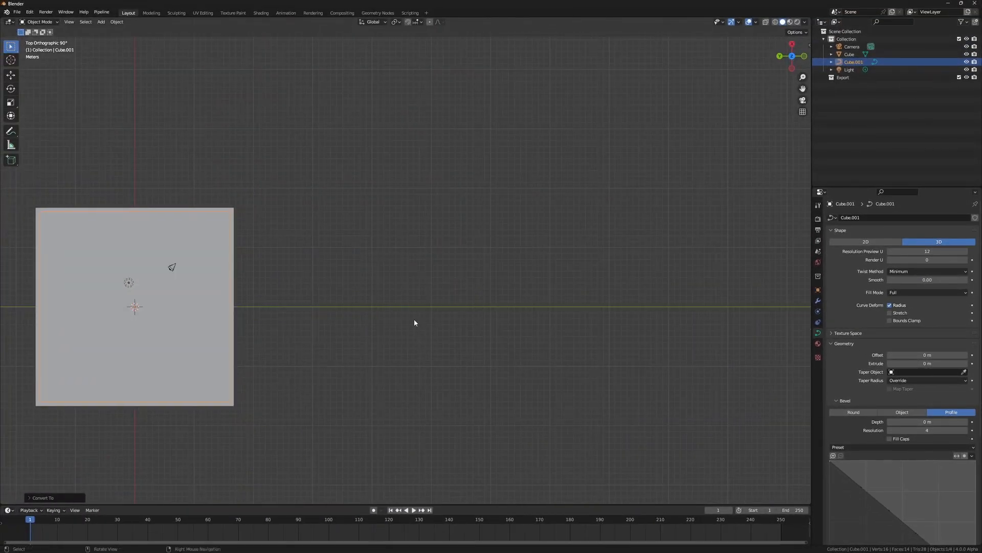
pyautogui.scroll(4, 404, 320)
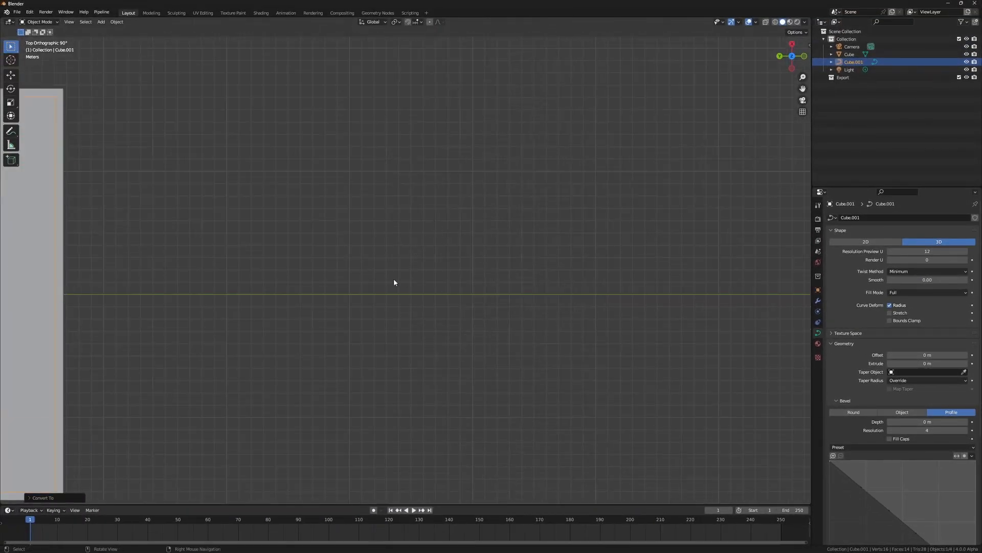
pyautogui.scroll(2, 395, 289)
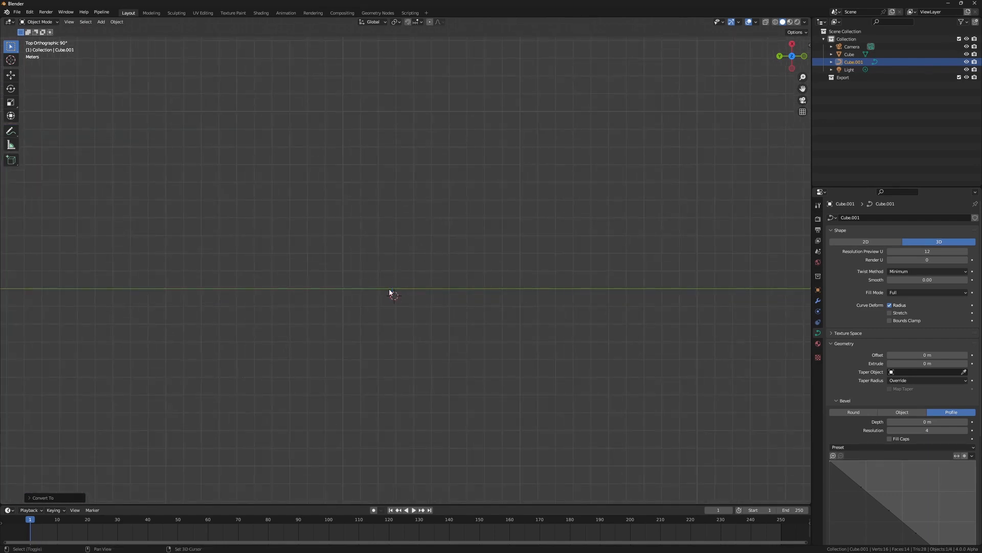
pyautogui.hotkey('shift', 'a')
pyautogui.moveTo(390, 292)
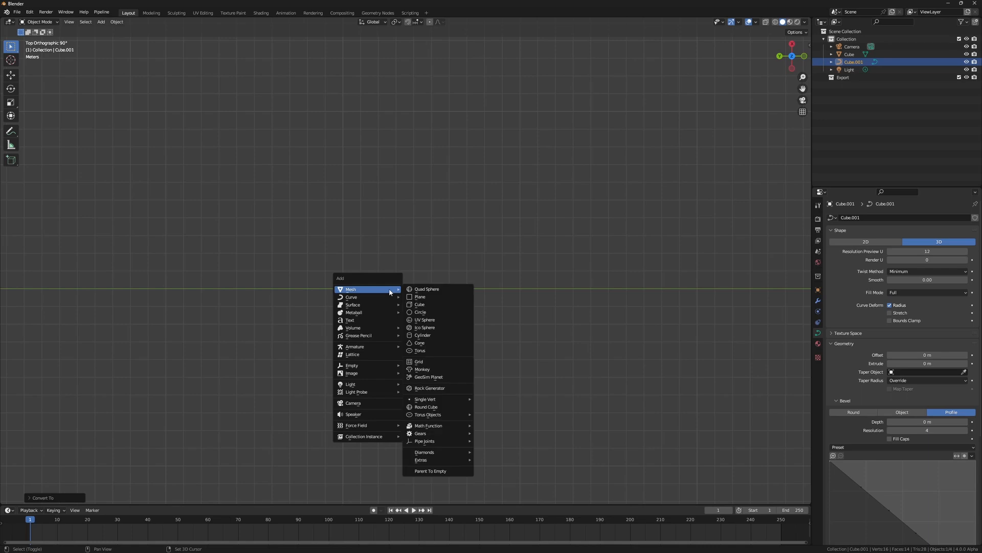
pyautogui.moveTo(435, 399)
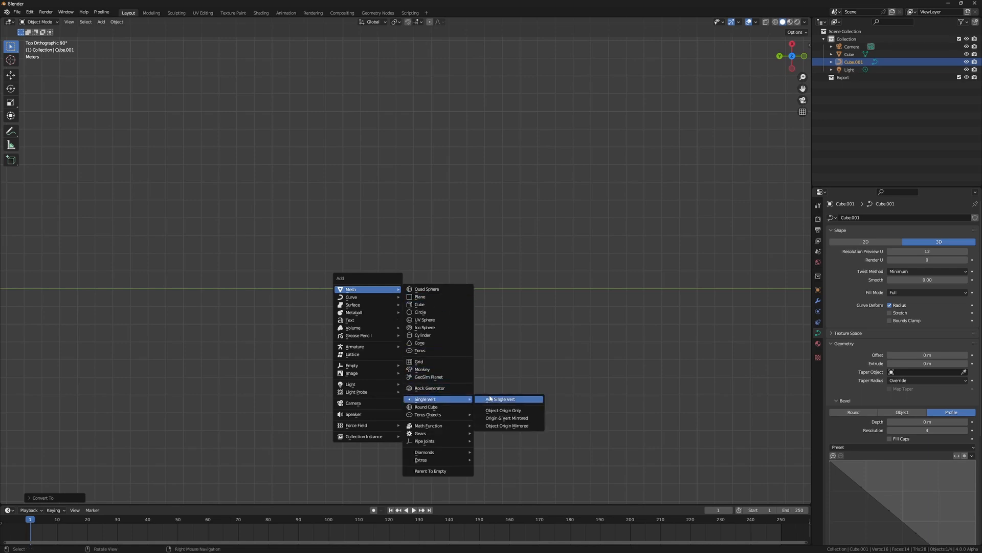
pyautogui.click(491, 399)
pyautogui.scroll(2, 451, 338)
pyautogui.press('Tab')
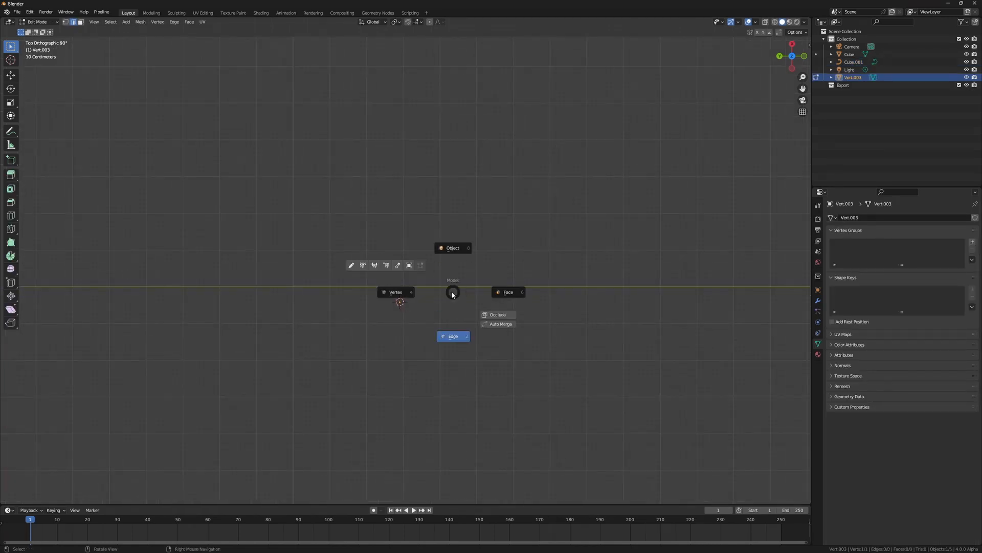
pyautogui.click(348, 297)
# Extrude the vertex repeatedly along the X and Y axes into a stepped crown-moulding outline.
pyautogui.press('e')
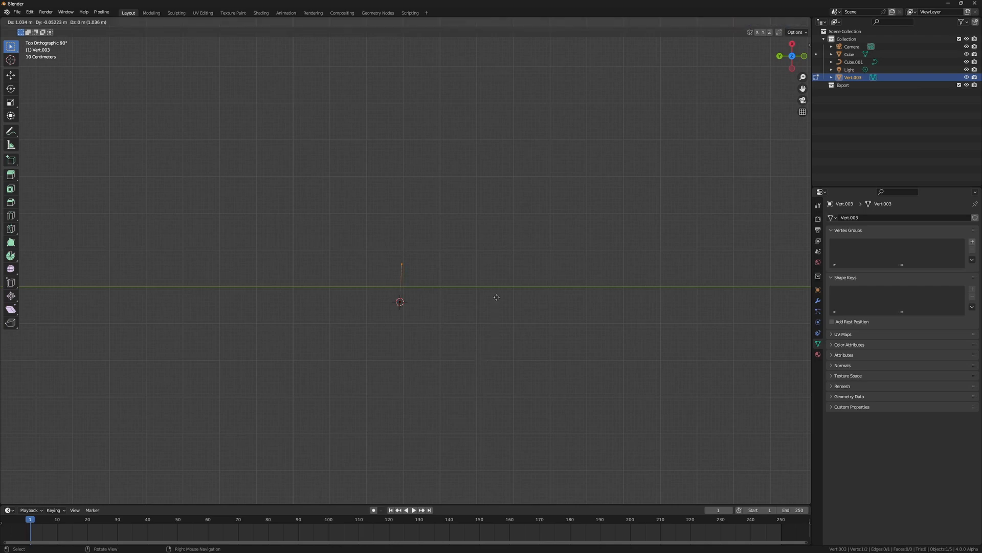
pyautogui.press('x')
pyautogui.click(494, 230)
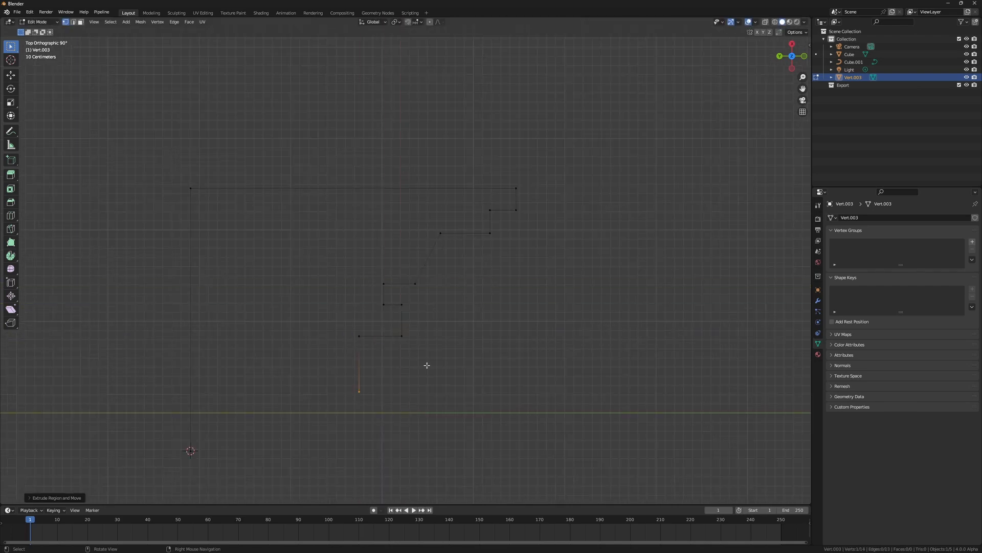
# Vertex-bevel the outline's lowest large step corner and the corner above the small middle step, each with four segments.
pyautogui.hotkey('ctrl', 'shift', 'b')
pyautogui.click(467, 409)
pyautogui.click(393, 281)
pyautogui.hotkey('ctrl', 'shift', 'b')
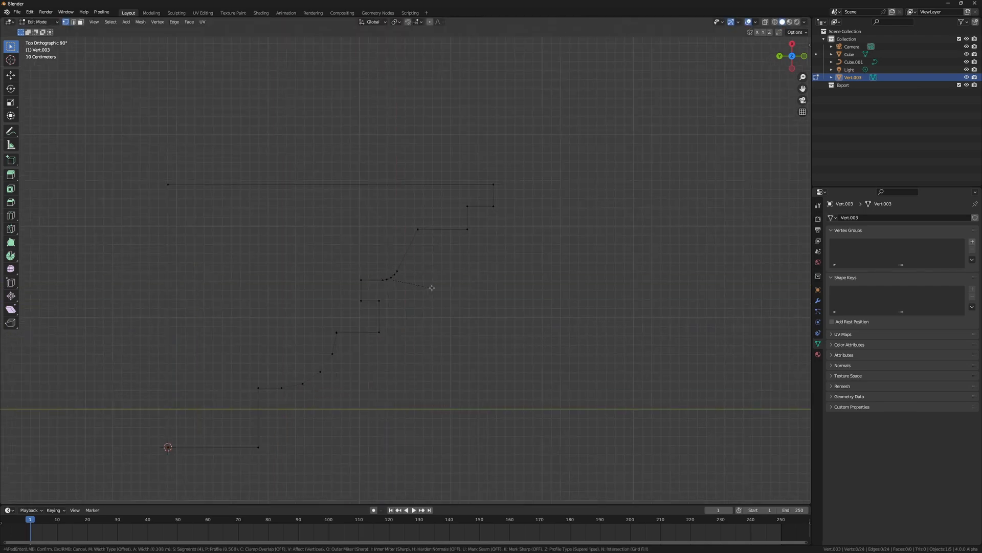
pyautogui.click(456, 282)
# Round the two corners at either end of the ledge just below the outline's upper lip with vertex bevels.
pyautogui.press('b')
pyautogui.moveTo(439, 236); pyautogui.dragTo(408, 221)
pyautogui.hotkey('ctrl', 'shift', 'b')
pyautogui.click(466, 232)
pyautogui.hotkey('ctrl', 'shift', 'b')
pyautogui.click(501, 239)
# Round the outer side of the small middle step by vertex-beveling its outer corners.
pyautogui.click(380, 332)
pyautogui.hotkey('ctrl', 'shift', 'b')
pyautogui.click(451, 336)
pyautogui.press('b')
pyautogui.moveTo(401, 292); pyautogui.dragTo(370, 306)
pyautogui.hotkey('ctrl', 'shift', 'b')
pyautogui.click(422, 290)
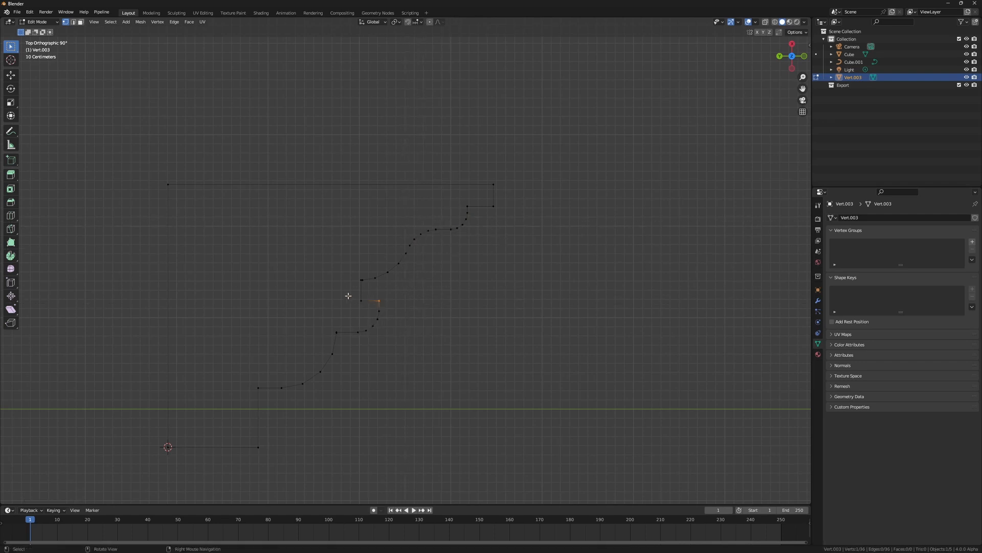
# Leave Edit Mode and try shifting the unfinished moulding outline along the X axis.
pyautogui.press('Tab')
pyautogui.moveTo(391, 358); pyautogui.dragTo(432, 302, button='middle')
pyautogui.scroll(1, 423, 289)
pyautogui.scroll(1, 432, 303)
pyautogui.press('g')
pyautogui.press('x')
pyautogui.click(398, 328)
pyautogui.keyDown('shift'); pyautogui.moveTo(347, 304); pyautogui.dragTo(356, 327, button='middle'); pyautogui.keyUp('shift')
pyautogui.scroll(1, 356, 327)
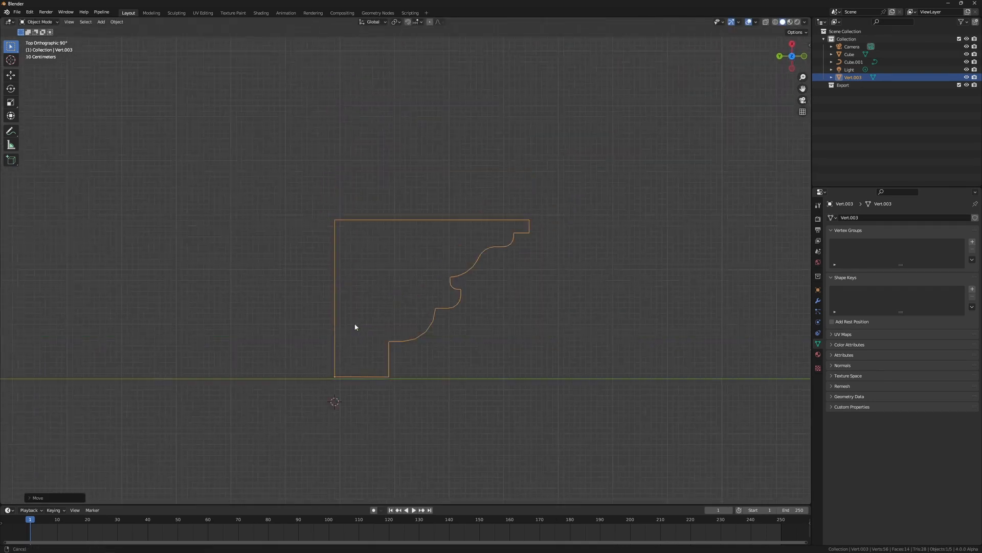
pyautogui.scroll(3, 342, 358)
# Vertex-bevel the inner corner of the notch above the middle step with four segments, and return to Object Mode.
pyautogui.click(353, 403)
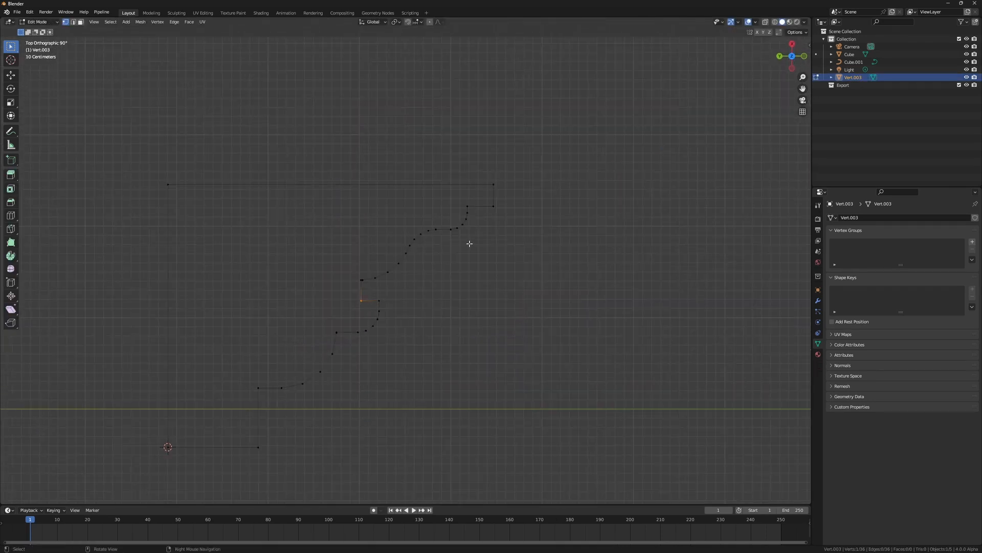
pyautogui.hotkey('ctrl', 'shift', 'b')
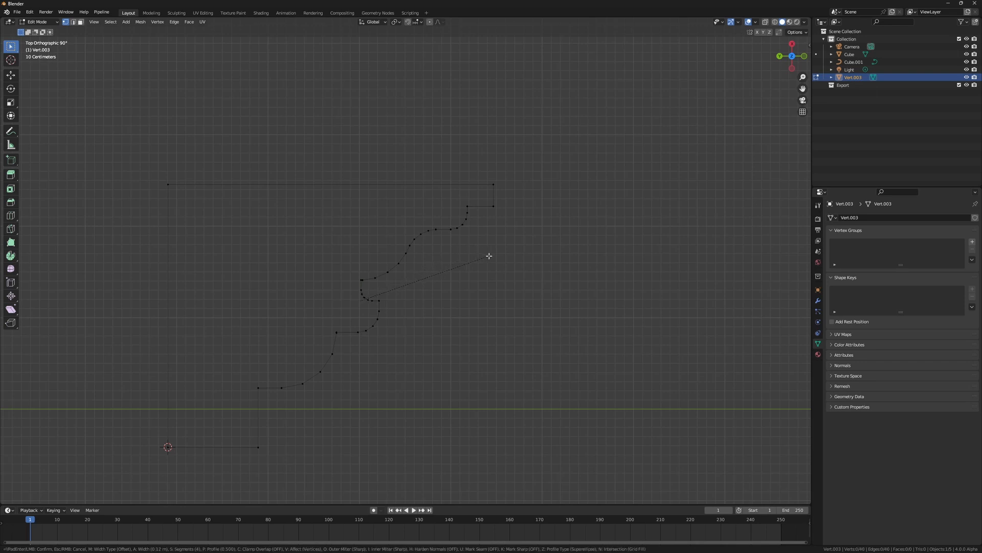
pyautogui.click(490, 255)
pyautogui.scroll(-3, 373, 366)
pyautogui.moveTo(373, 366); pyautogui.dragTo(424, 280, button='middle')
pyautogui.press('Tab')
pyautogui.click(346, 212)
# Move the finished moulding profile along the X axis until its lower edge lies next to the Y axis line.
pyautogui.moveTo(424, 279)
pyautogui.mouseDown(button='middle')
pyautogui.moveTo(408, 283)
pyautogui.moveTo(393, 316)
pyautogui.moveTo(415, 304)
pyautogui.moveTo(425, 320)
pyautogui.moveTo(423, 287)
pyautogui.mouseUp(button='middle')
pyautogui.scroll(-6, 422, 293)
pyautogui.scroll(7, 423, 294)
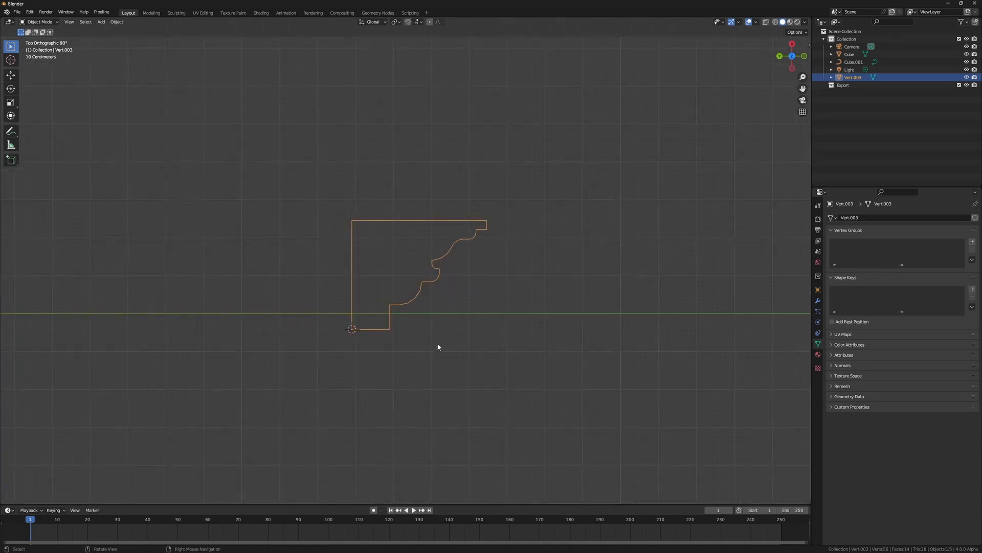
pyautogui.keyDown('shift'); pyautogui.moveTo(437, 344); pyautogui.dragTo(429, 370, button='middle'); pyautogui.keyUp('shift')
pyautogui.scroll(1, 432, 302)
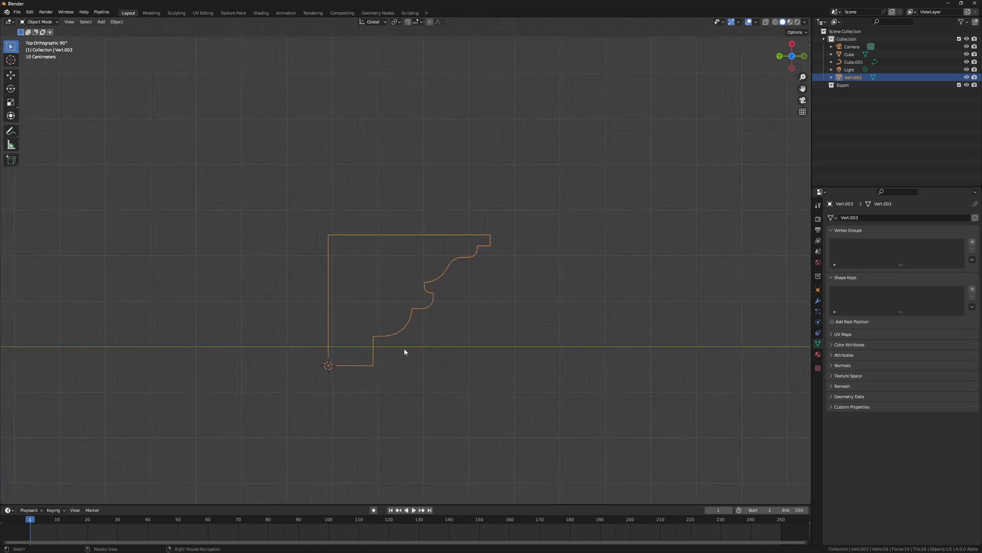
pyautogui.press('g')
pyautogui.press('x')
pyautogui.click(381, 285)
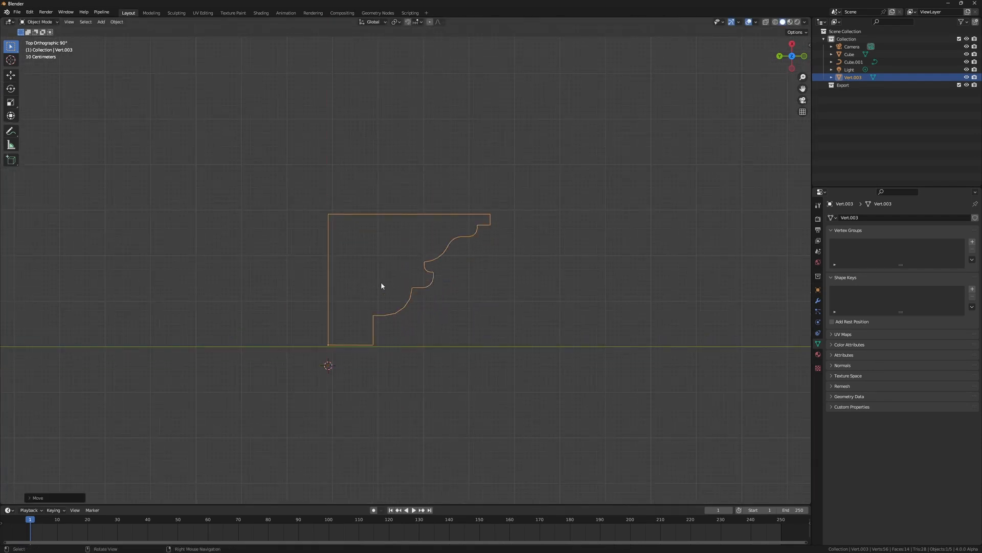
# Restrict transforms to affect only origins, and select the moulding profile.
pyautogui.scroll(5, 322, 357)
pyautogui.scroll(-4, 352, 320)
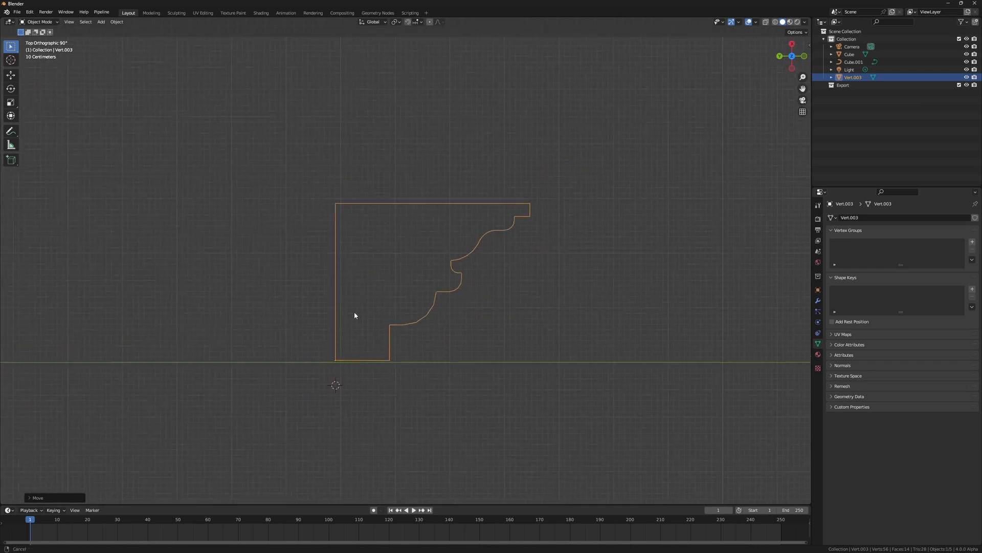
pyautogui.keyDown('shift'); pyautogui.moveTo(355, 315); pyautogui.dragTo(354, 335, button='middle'); pyautogui.keyUp('shift')
pyautogui.scroll(3, 337, 378)
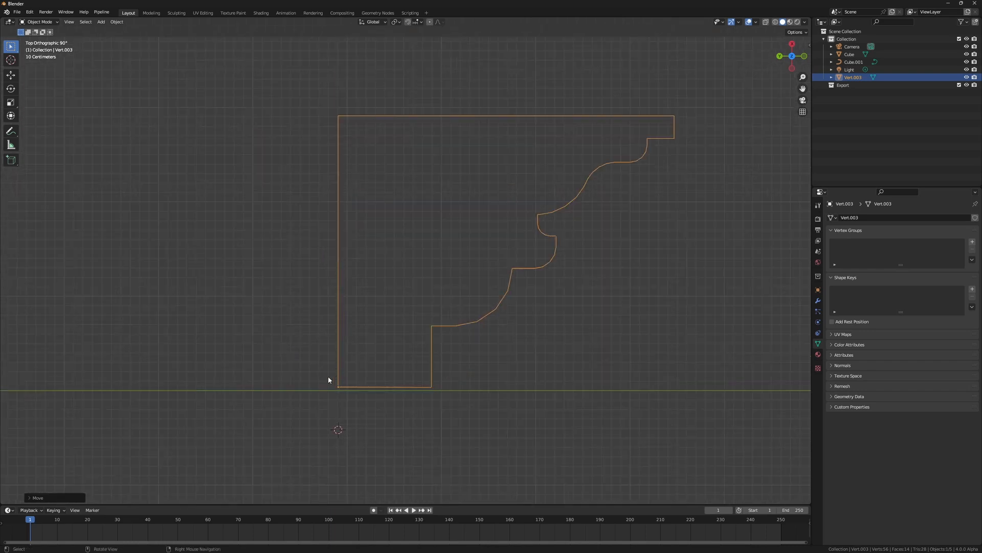
pyautogui.click(333, 388)
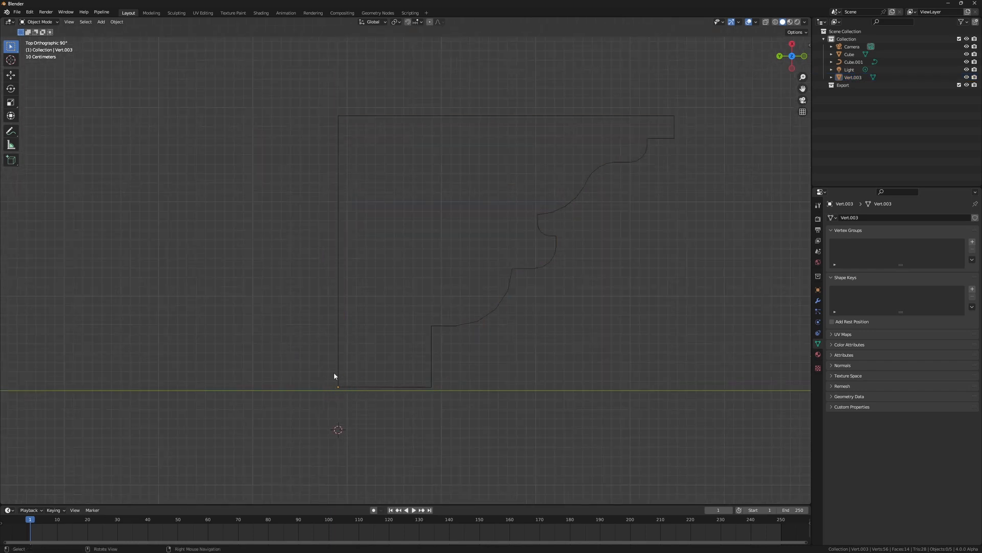
pyautogui.scroll(-4, 391, 279)
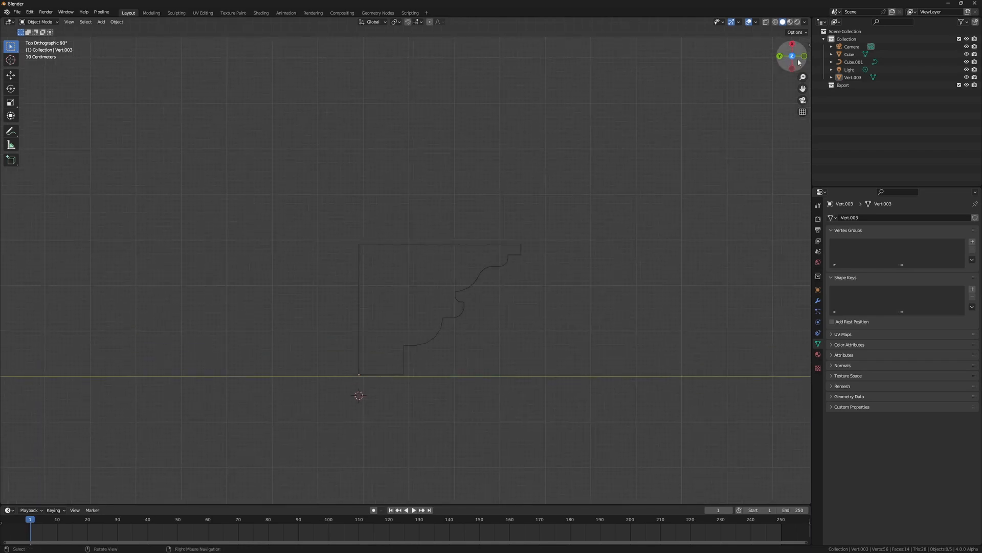
pyautogui.click(794, 32)
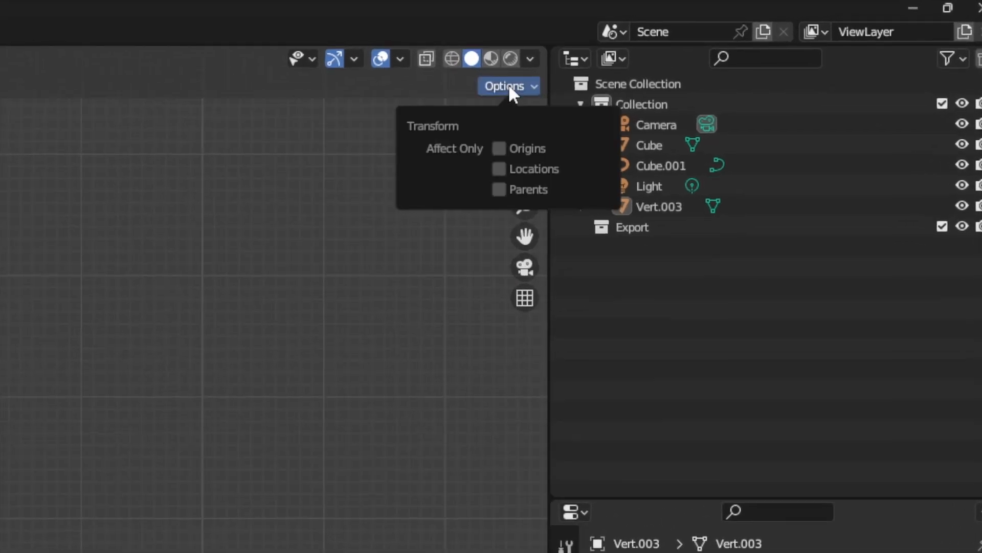
pyautogui.click(500, 149)
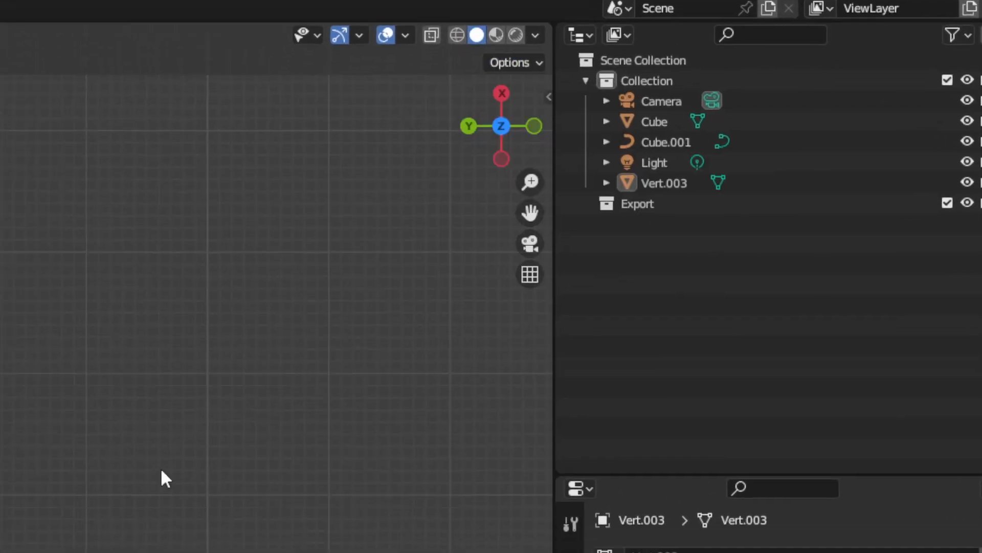
pyautogui.click(361, 291)
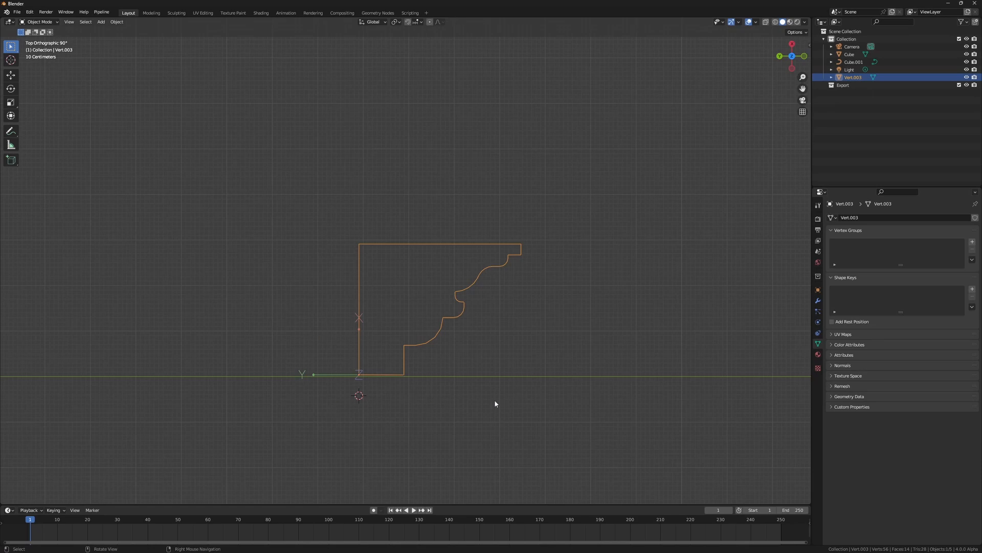
# Try moving the profile's origin point on its own, cancel the move, and review the Affect Only Origins option.
pyautogui.press('g')
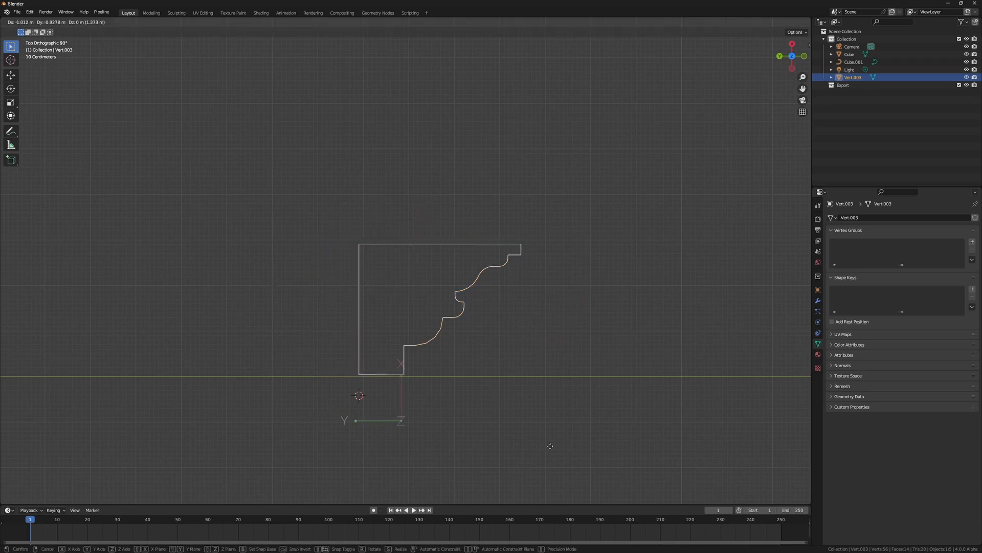
pyautogui.press('Escape')
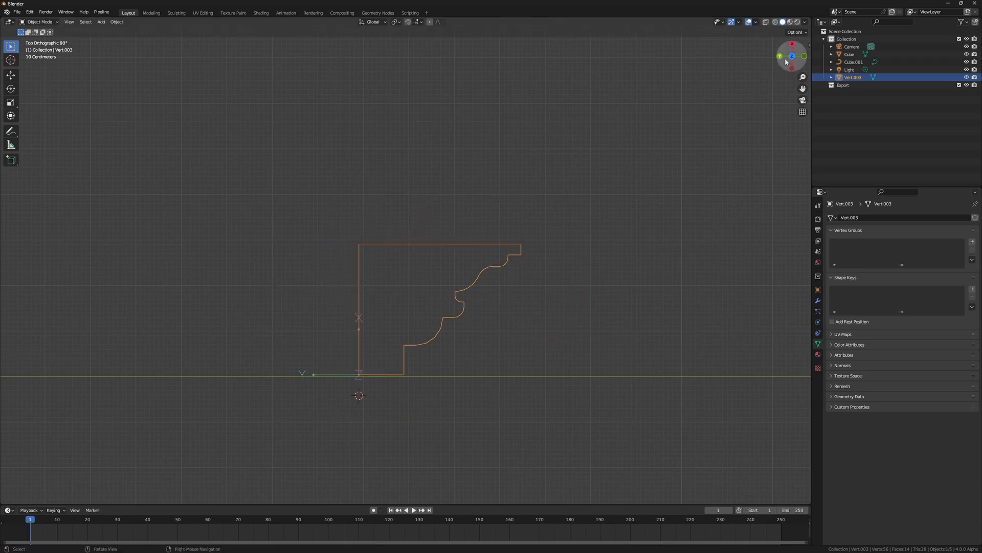
pyautogui.click(795, 32)
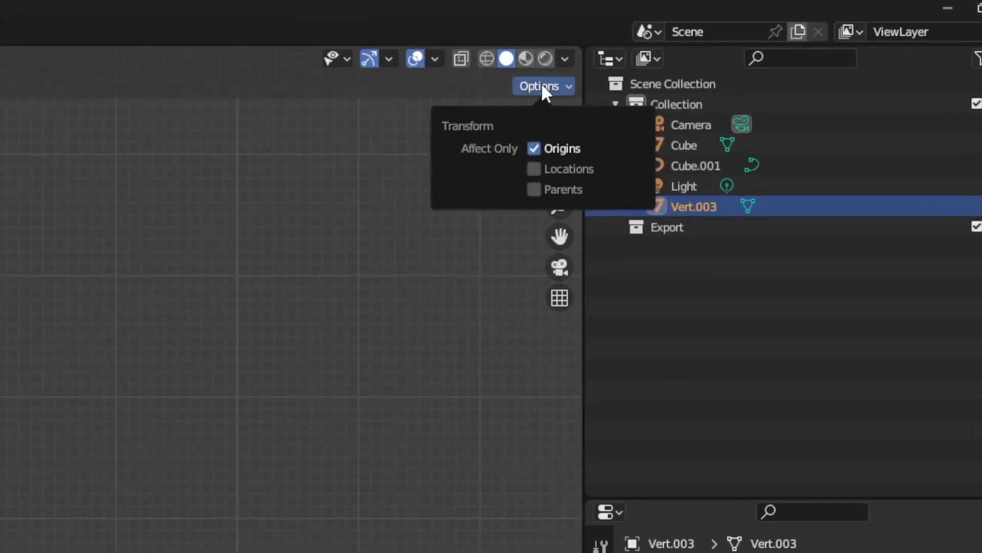
pyautogui.click(533, 149)
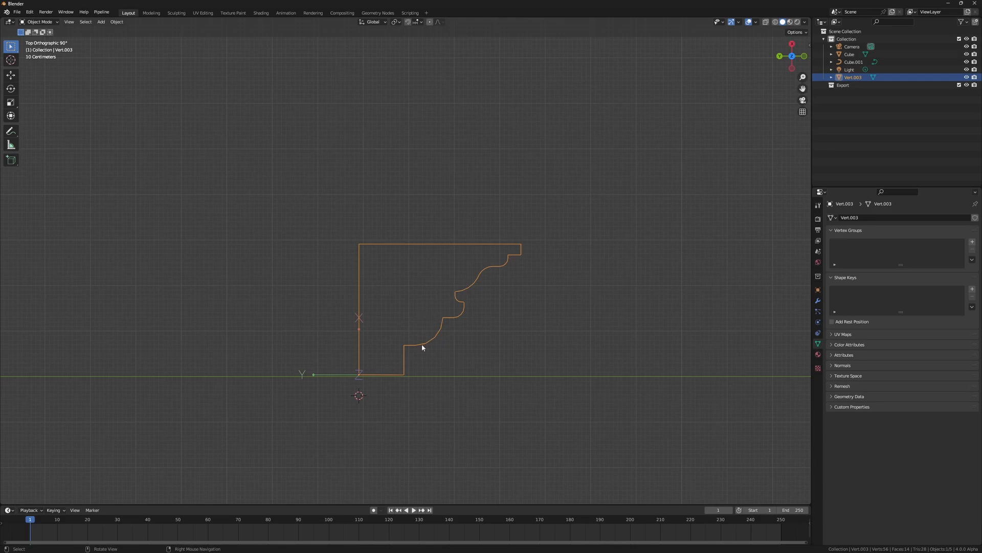
# Enable snapping and set the snap target to Vertex.
pyautogui.click(408, 23)
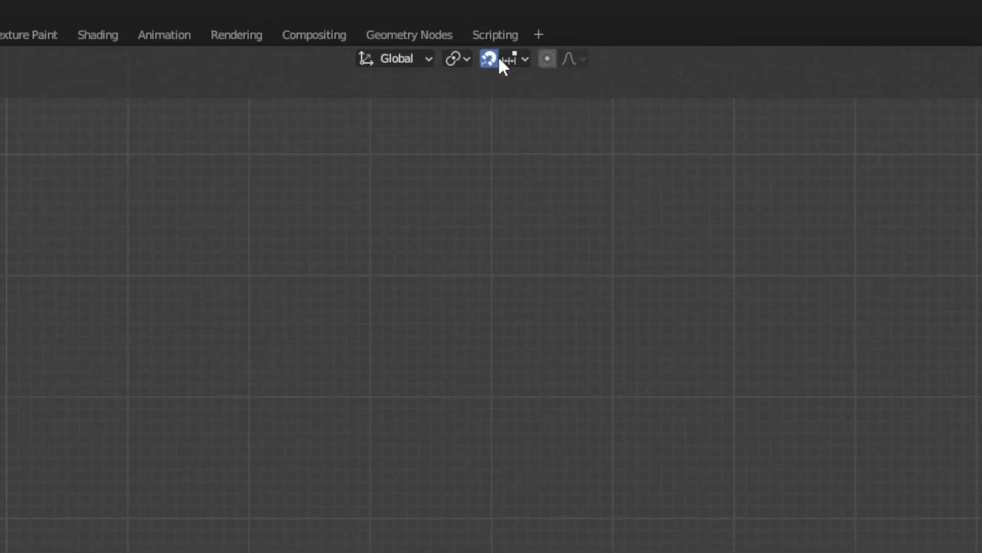
pyautogui.click(521, 56)
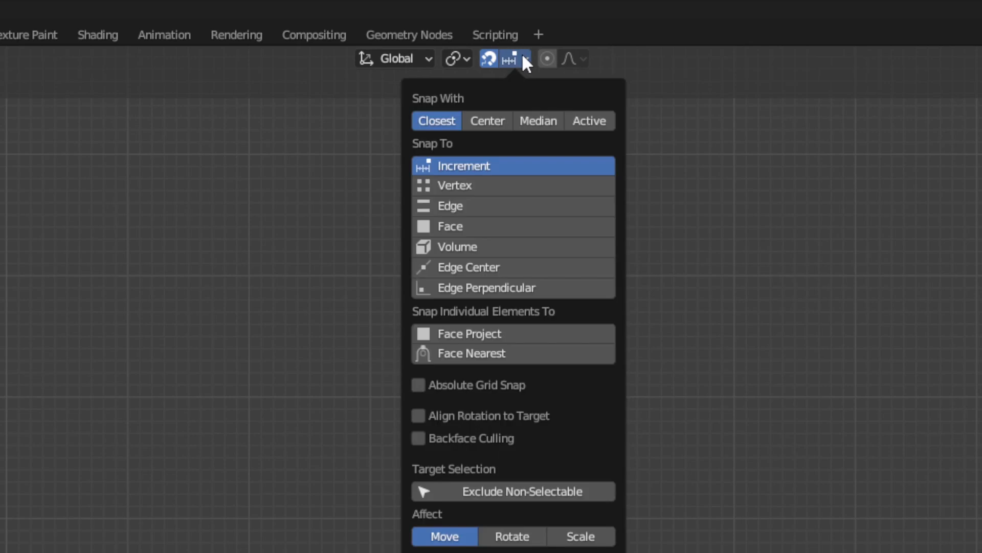
pyautogui.click(473, 186)
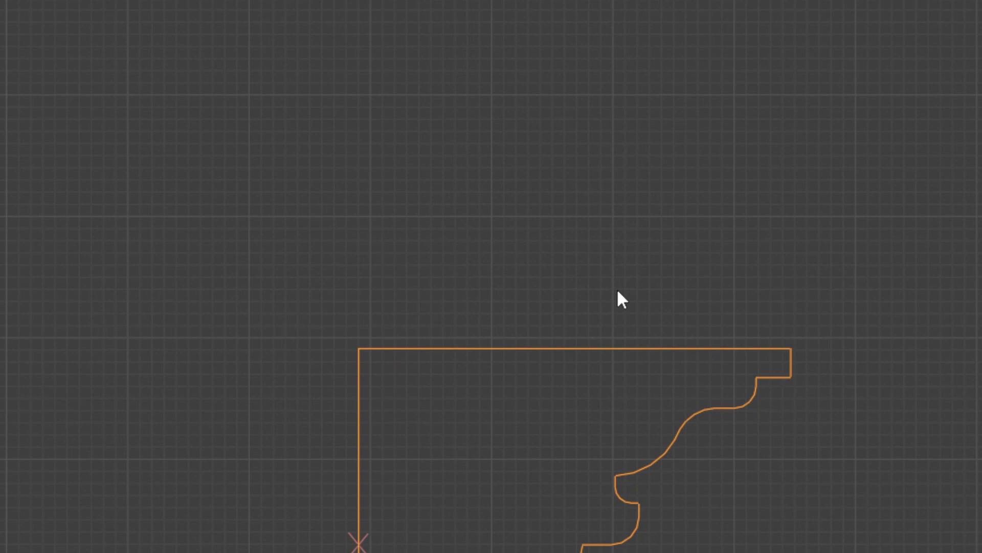
# Identify the moulding profile's upper square corner vertex in Edit Mode, and snap the object's origin to that corner in Object Mode.
pyautogui.press('Tab')
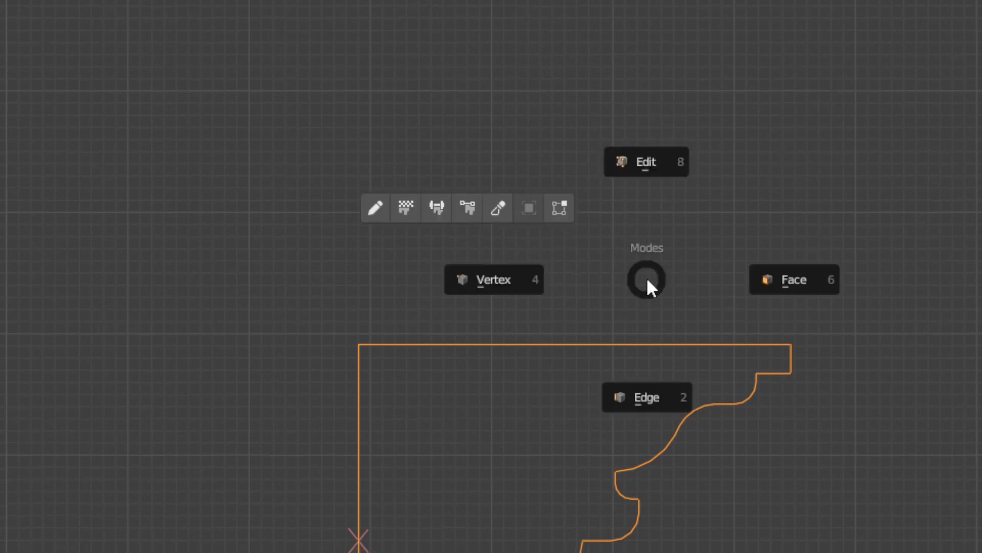
pyautogui.click(491, 278)
pyautogui.moveTo(321, 335); pyautogui.dragTo(362, 352)
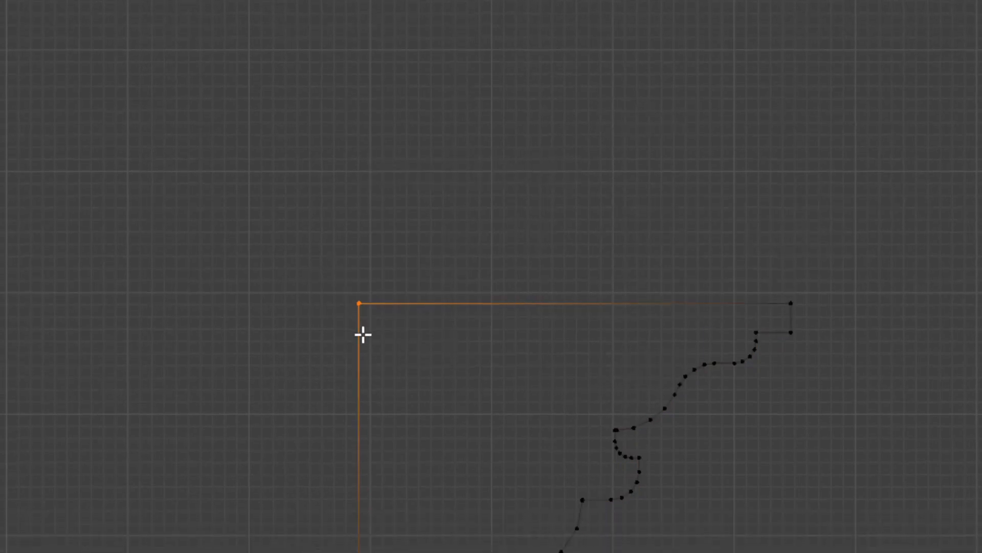
pyautogui.press('Tab')
pyautogui.click(566, 213)
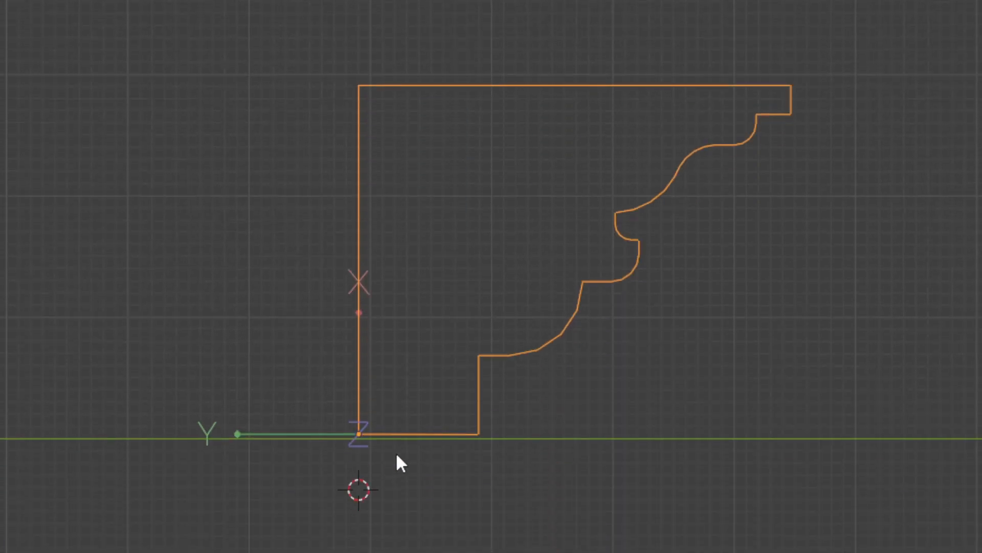
pyautogui.press('g')
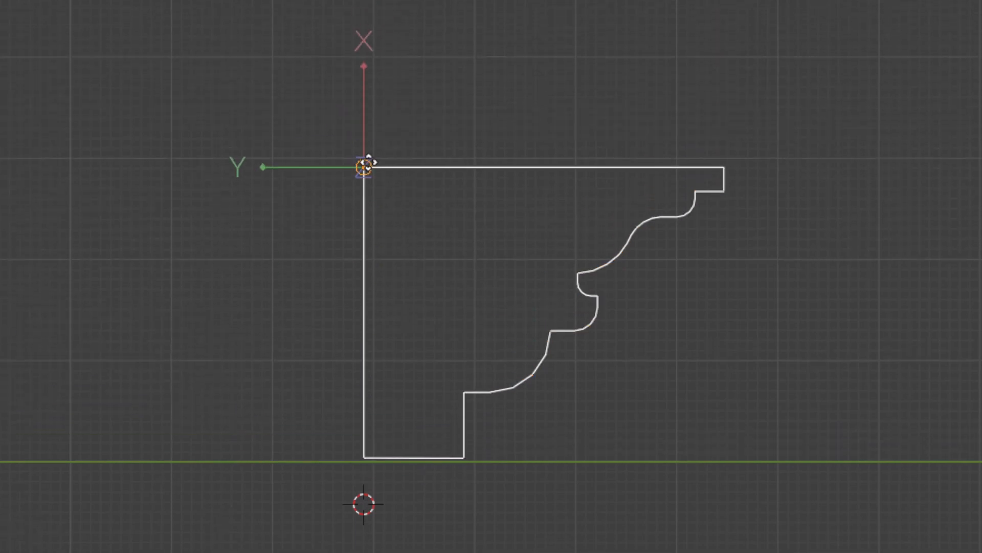
pyautogui.click(364, 58)
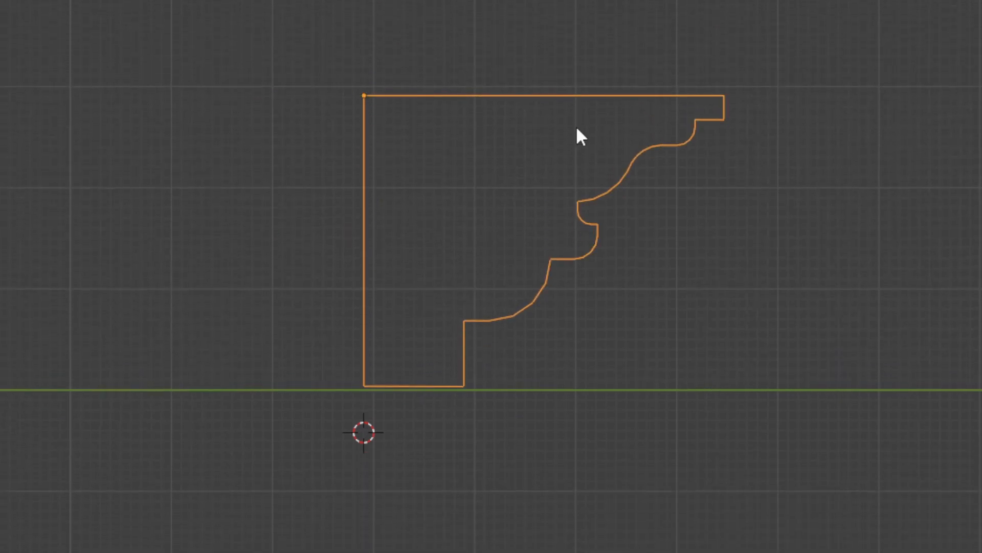
# Convert the moulding profile mesh to a curve and check its outline in Edit Mode.
pyautogui.moveTo(577, 136); pyautogui.dragTo(471, 311, button='middle')
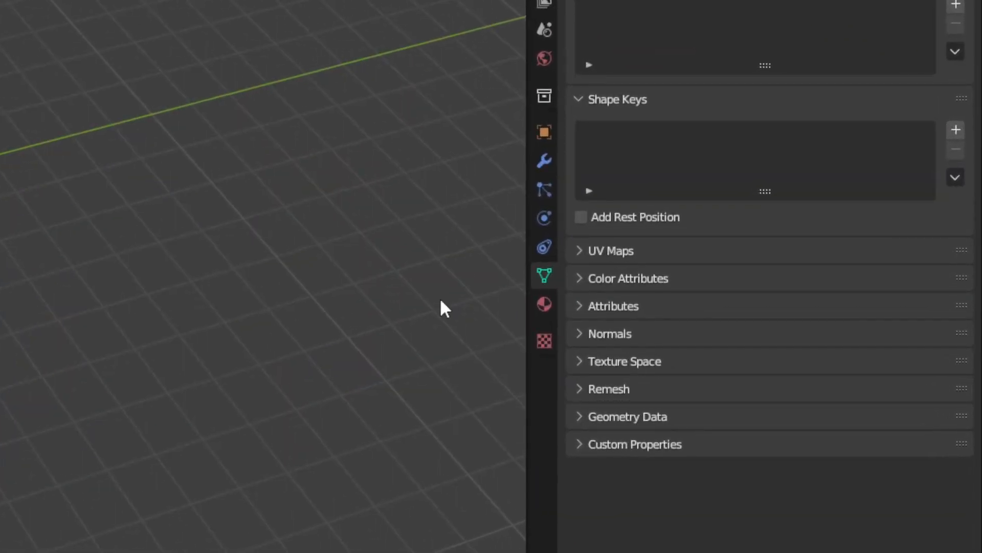
pyautogui.press('F3')
pyautogui.write('covne')
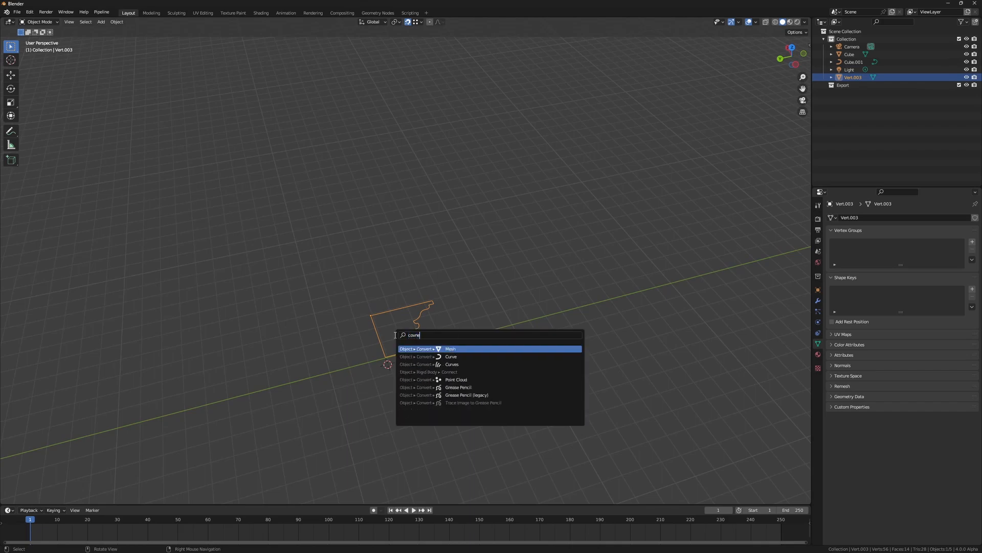
pyautogui.click(447, 357)
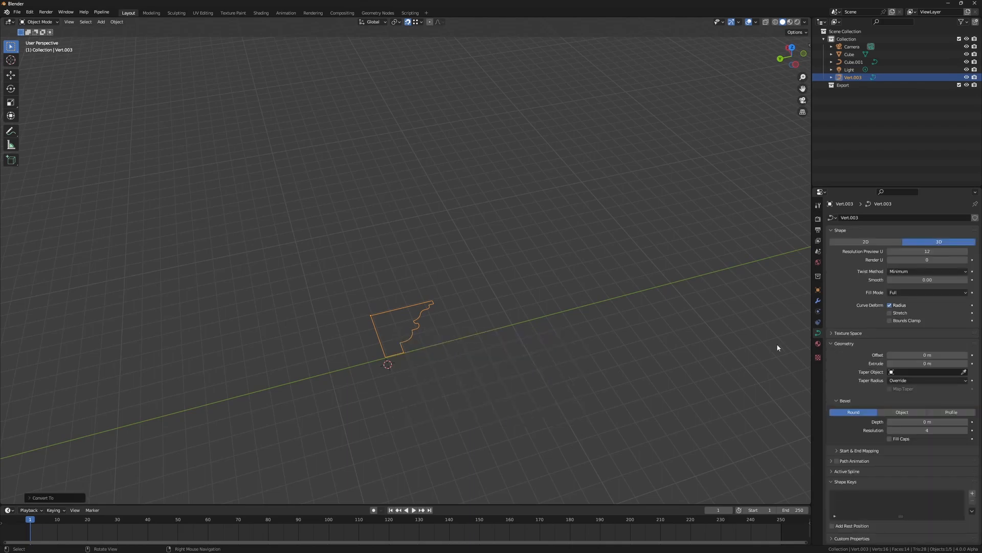
pyautogui.moveTo(638, 313); pyautogui.dragTo(372, 319, button='middle')
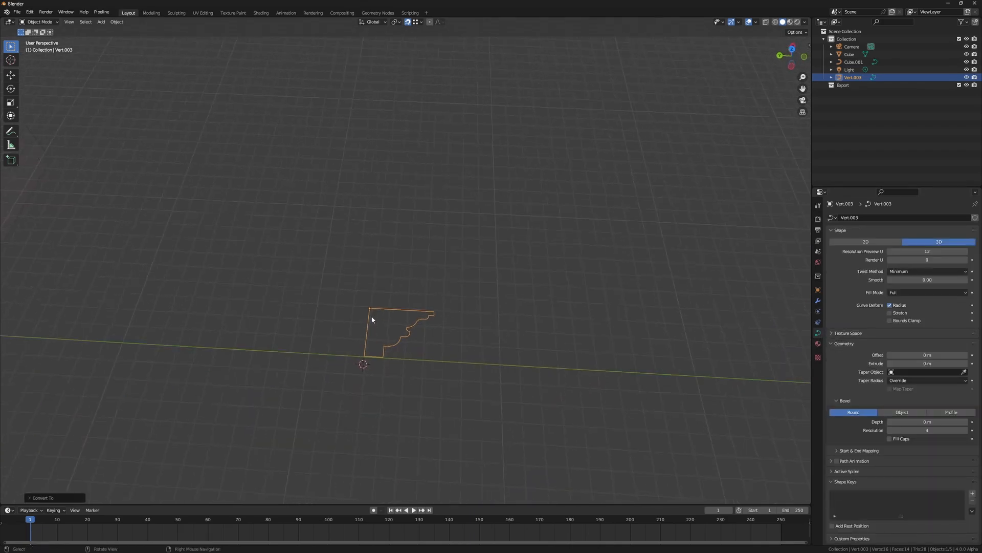
pyautogui.press('Tab')
pyautogui.scroll(5, 399, 361)
pyautogui.moveTo(220, 460); pyautogui.dragTo(305, 212, button='middle')
pyautogui.scroll(-6, 434, 338)
pyautogui.press('Tab')
# Select the curve along the top of the room's walls, and try moving it upward before cancelling the move.
pyautogui.click(355, 282)
pyautogui.click(306, 211)
pyautogui.scroll(-3, 522, 318)
pyautogui.keyDown('shift'); pyautogui.moveTo(522, 318); pyautogui.dragTo(503, 301, button='middle'); pyautogui.keyUp('shift')
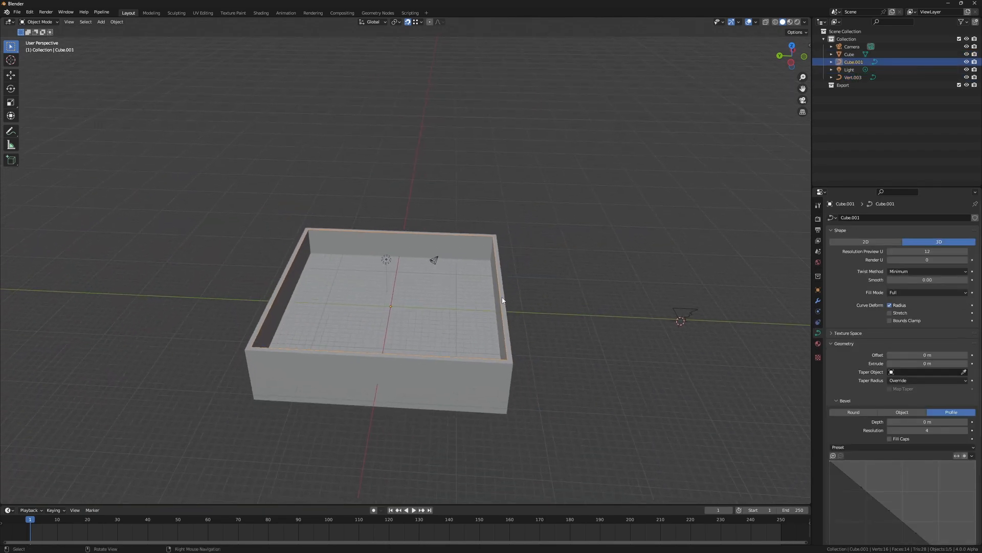
pyautogui.press('g')
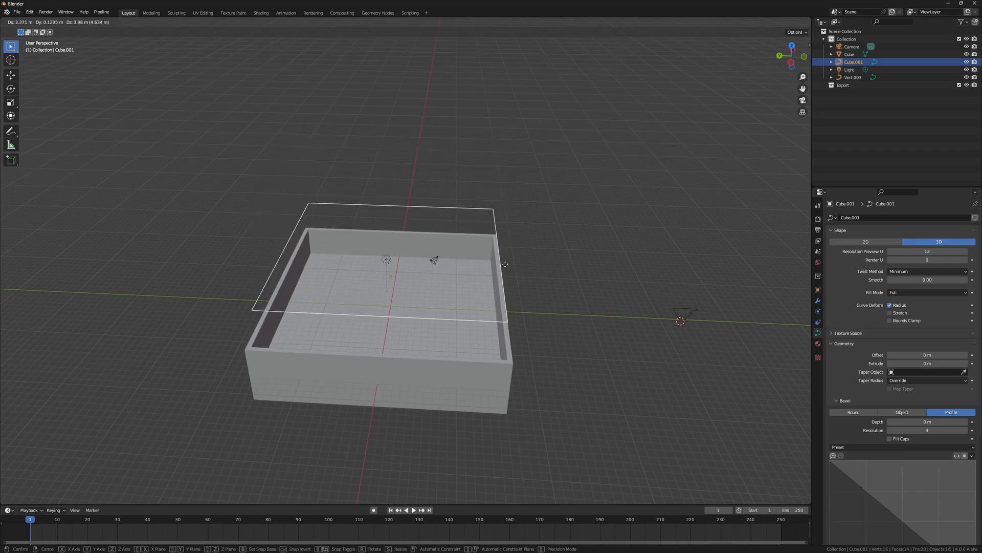
pyautogui.press('Escape')
# Set the wall-edge curve's bevel type to Object and pick the moulding profile Vert.003 as the bevel object.
pyautogui.keyDown('shift'); pyautogui.moveTo(646, 272); pyautogui.dragTo(358, 259, button='middle'); pyautogui.keyUp('shift')
pyautogui.scroll(3, 404, 276)
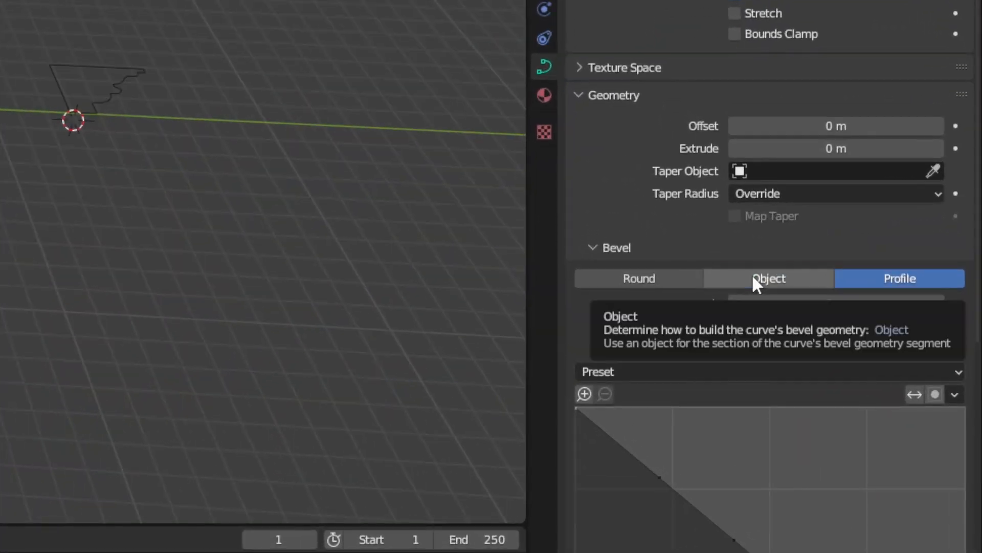
pyautogui.click(753, 276)
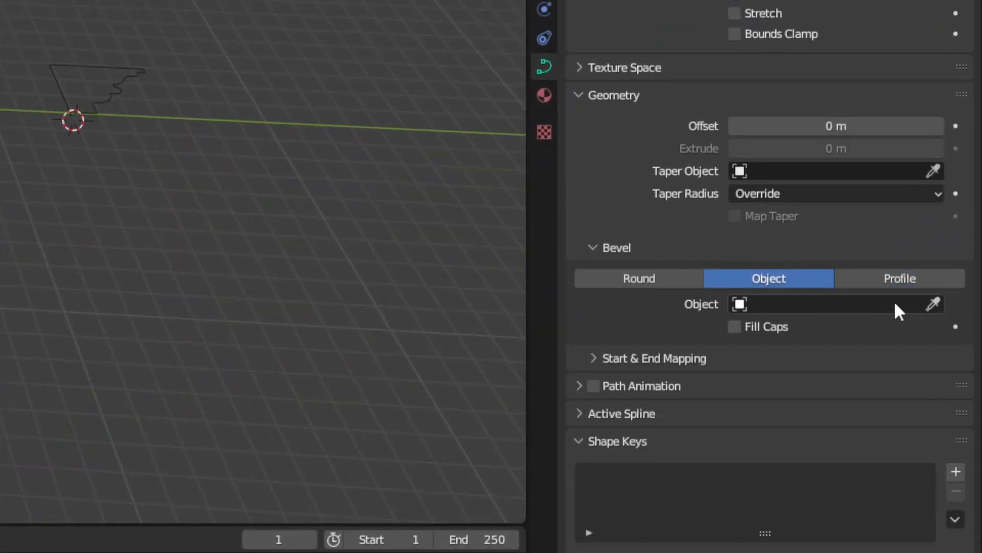
pyautogui.click(934, 304)
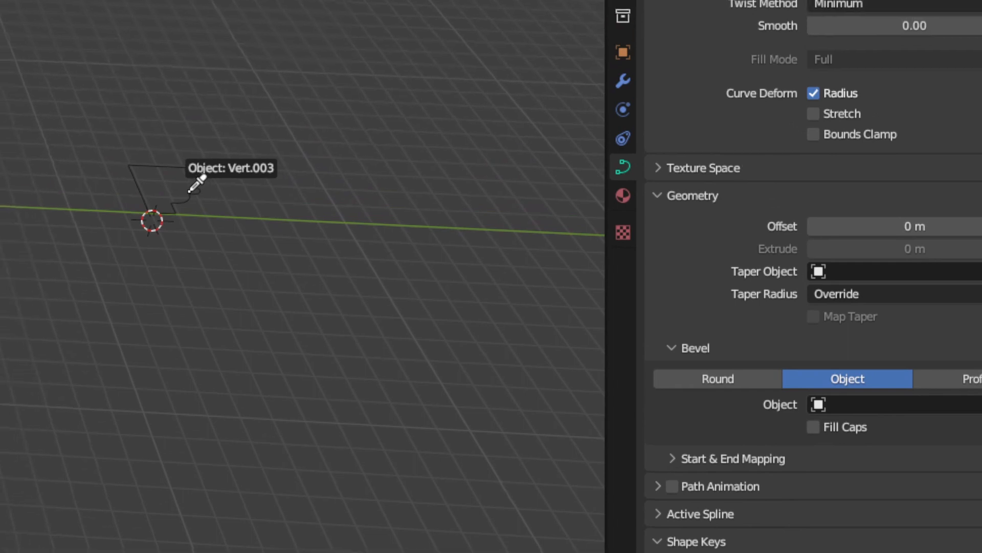
pyautogui.click(151, 156)
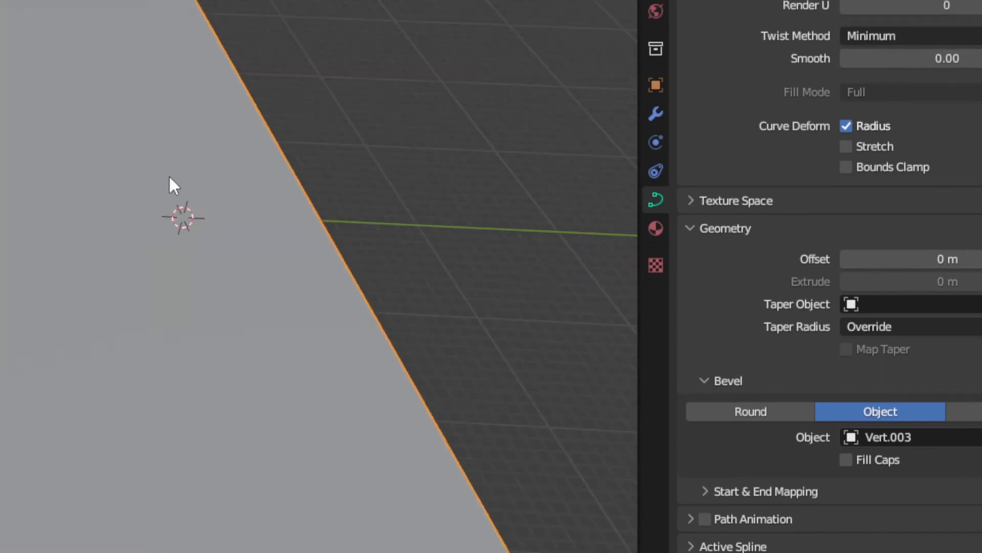
# Examine the crown moulding swept along the wall edges from above and from underneath.
pyautogui.scroll(-3, 169, 174)
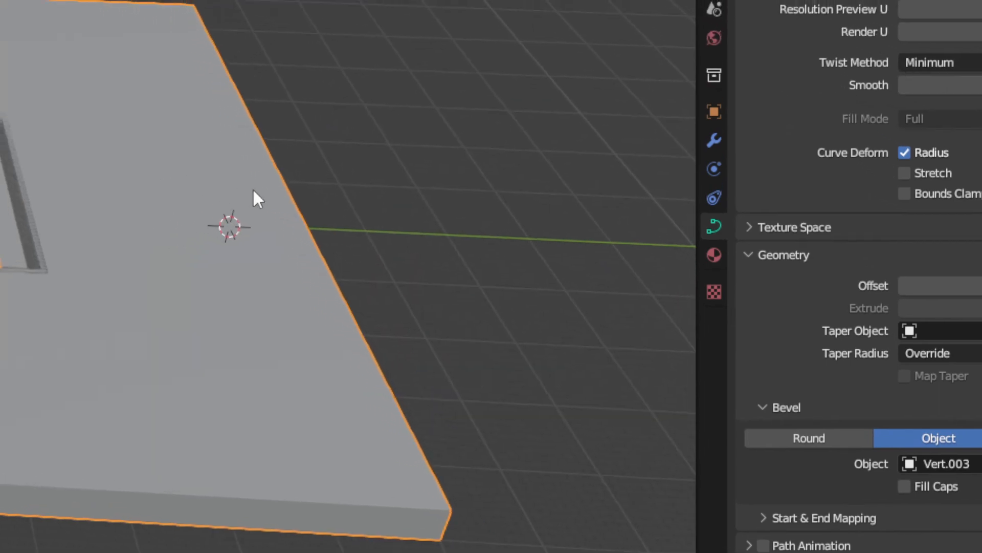
pyautogui.moveTo(253, 188); pyautogui.dragTo(134, 155, button='middle')
pyautogui.scroll(3, 163, 364)
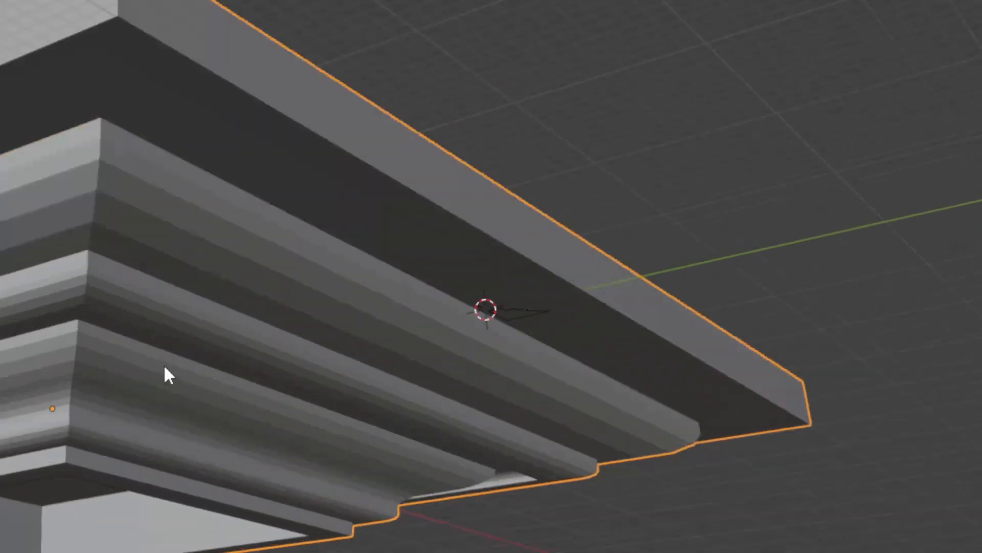
pyautogui.moveTo(163, 364); pyautogui.dragTo(246, 307, button='middle')
pyautogui.scroll(-5, 566, 388)
pyautogui.scroll(4, 299, 345)
pyautogui.moveTo(300, 345); pyautogui.dragTo(279, 251, button='middle')
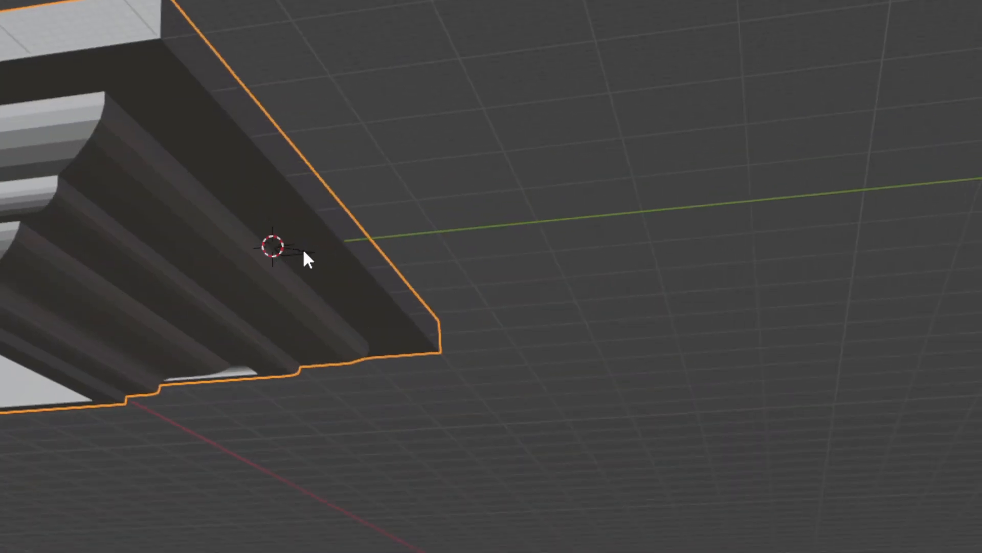
# Scale down the moulding profile curve so the crown moulding on the walls gets smaller.
pyautogui.scroll(3, 303, 251)
pyautogui.press('Tab')
pyautogui.click(281, 200)
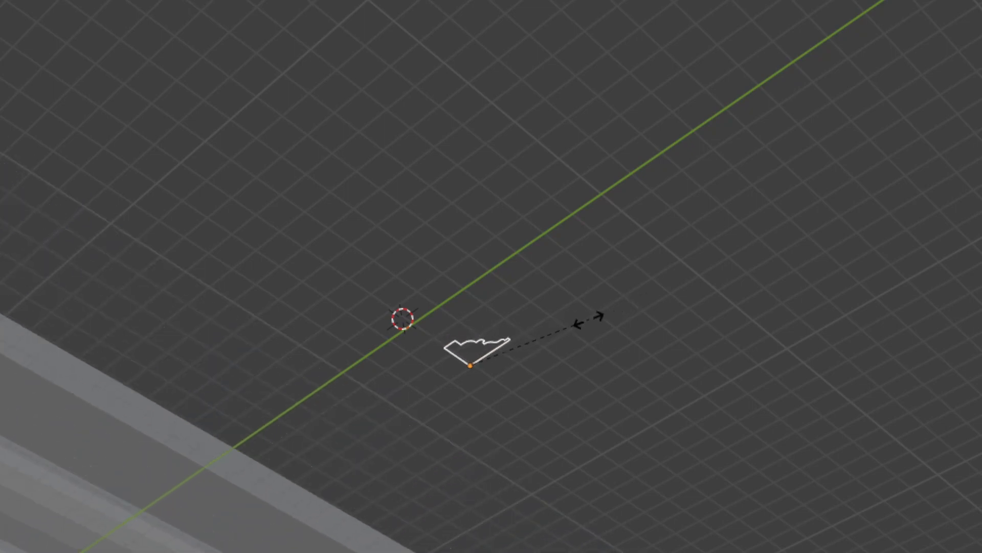
pyautogui.click(473, 356)
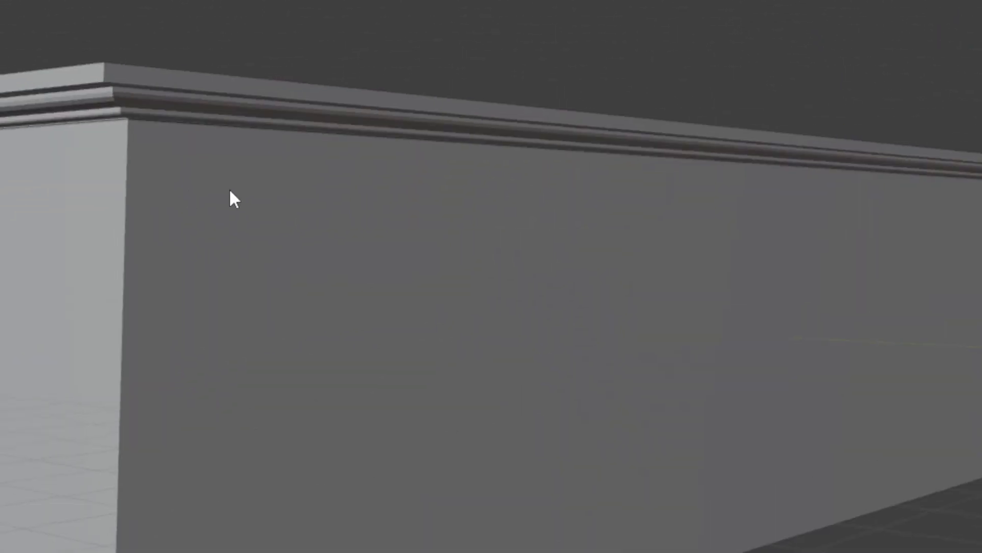
# Move the moulding profile curve vertically along the Z axis, away from the room.
pyautogui.moveTo(230, 193); pyautogui.dragTo(571, 358, button='middle')
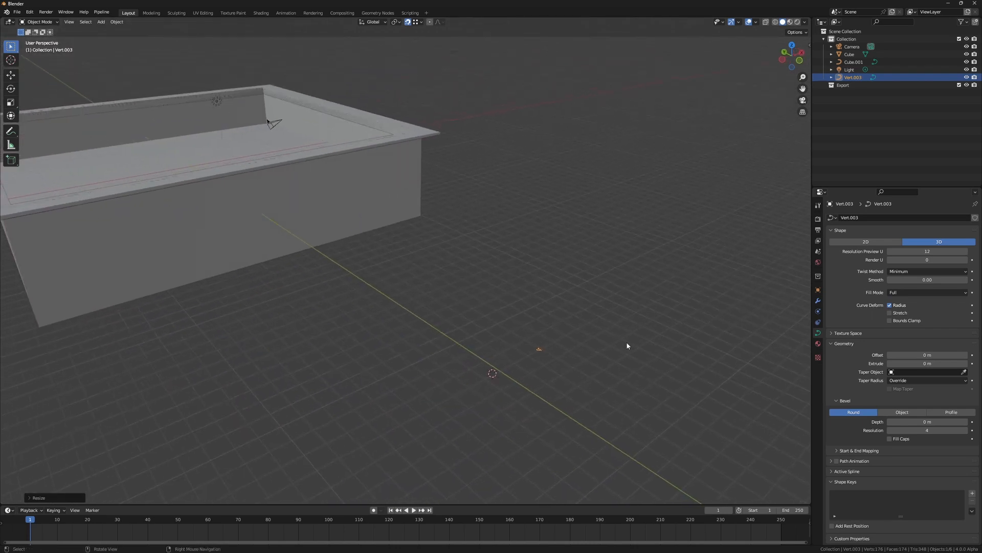
pyautogui.press('g')
pyautogui.moveTo(271, 318); pyautogui.dragTo(397, 320, button='middle')
pyautogui.press('z')
pyautogui.click(316, 269)
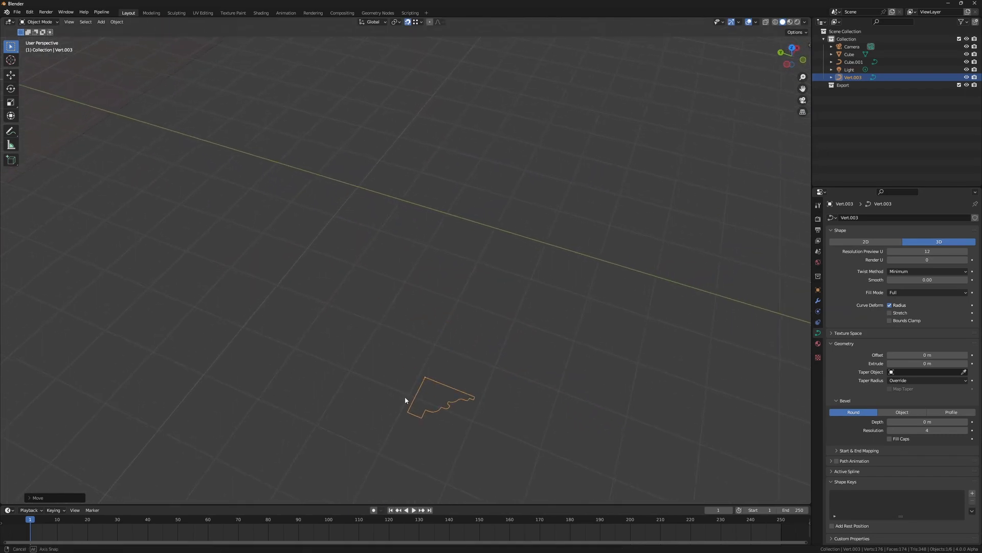
pyautogui.moveTo(406, 400); pyautogui.dragTo(306, 268, button='middle')
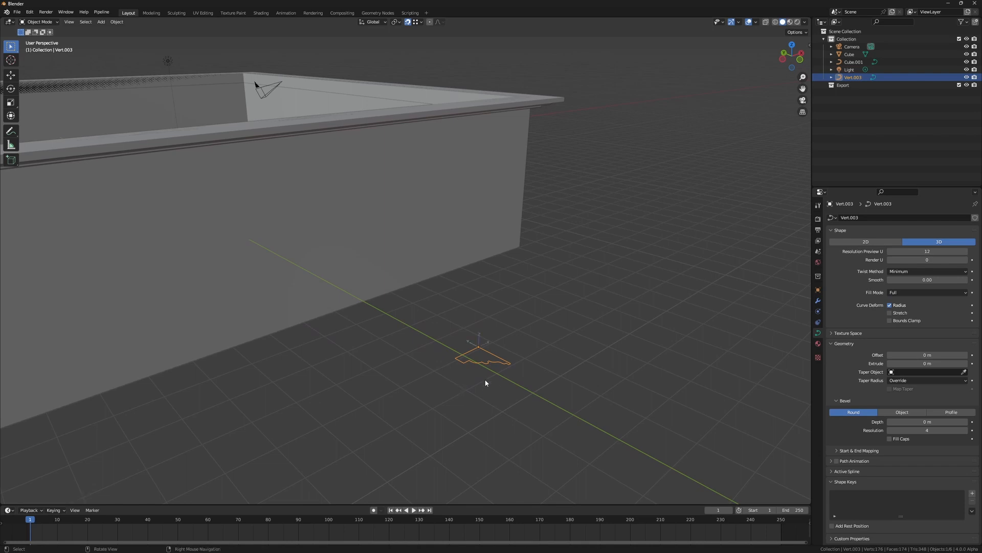
# Try a 180° rotation of the moulding profile about the global X axis, and apply it about the Z axis instead.
pyautogui.press('r')
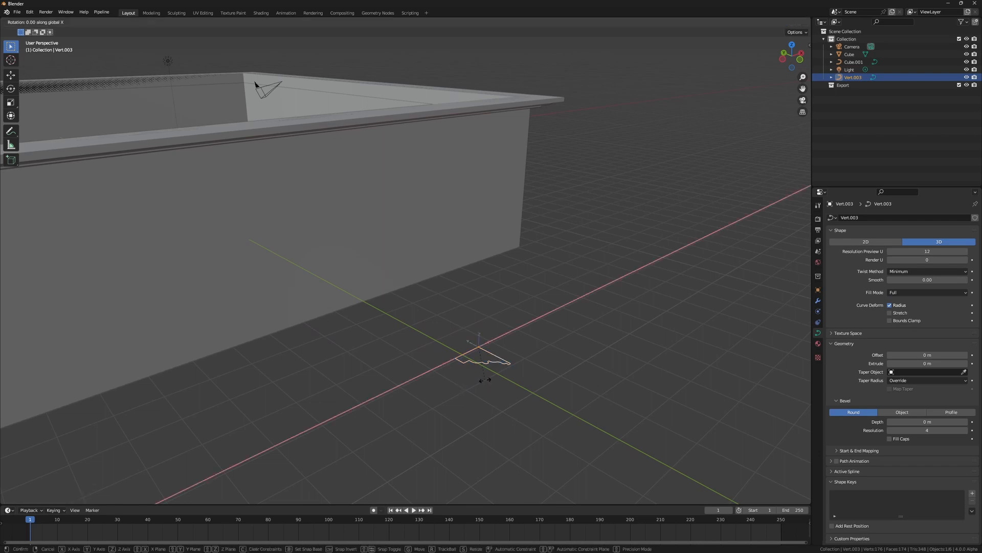
pyautogui.write('0')
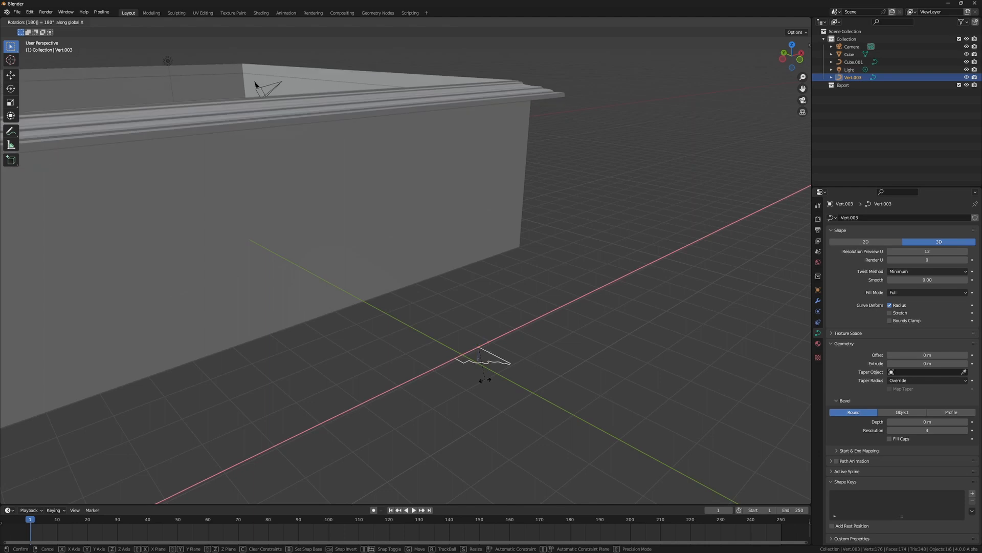
pyautogui.write('z')
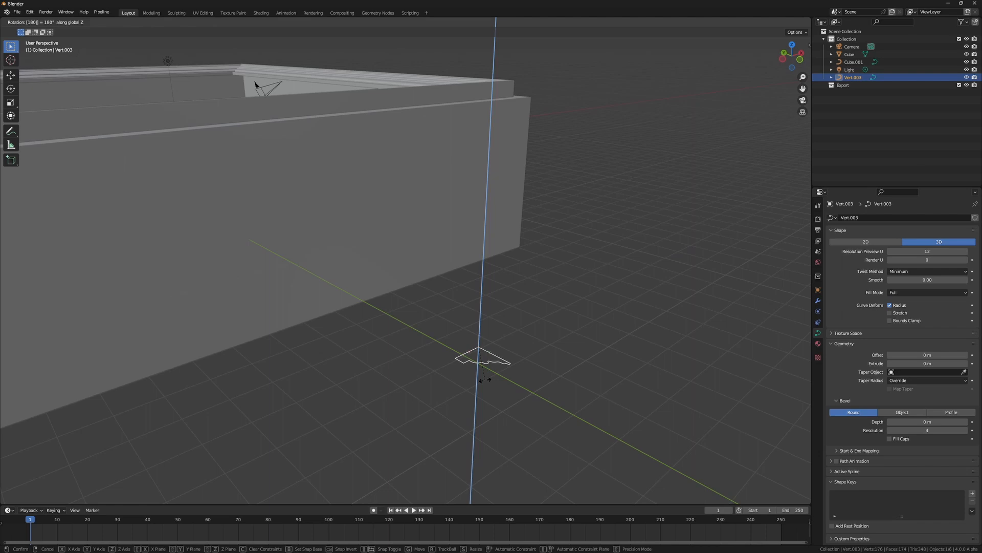
pyautogui.press('Return')
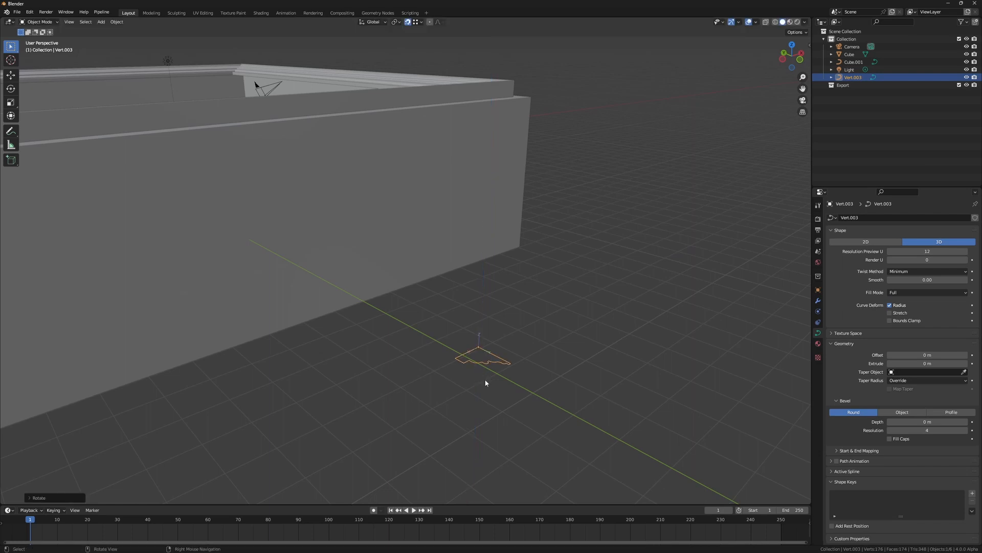
# Rotate the moulding profile freehand about the global X axis to reorient the moulding along the room's edge.
pyautogui.write('r0')
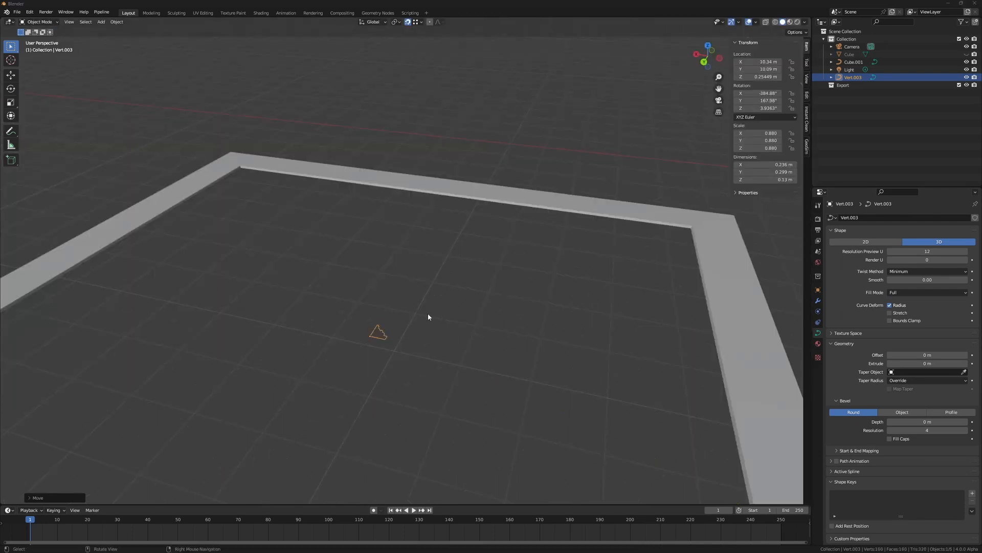
pyautogui.scroll(4, 445, 320)
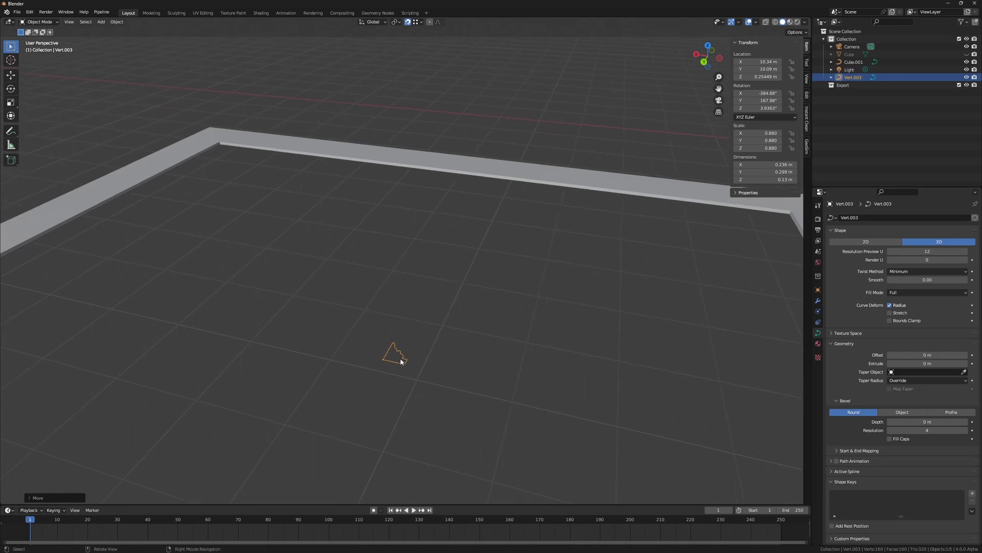
pyautogui.moveTo(401, 361); pyautogui.dragTo(343, 408, button='middle')
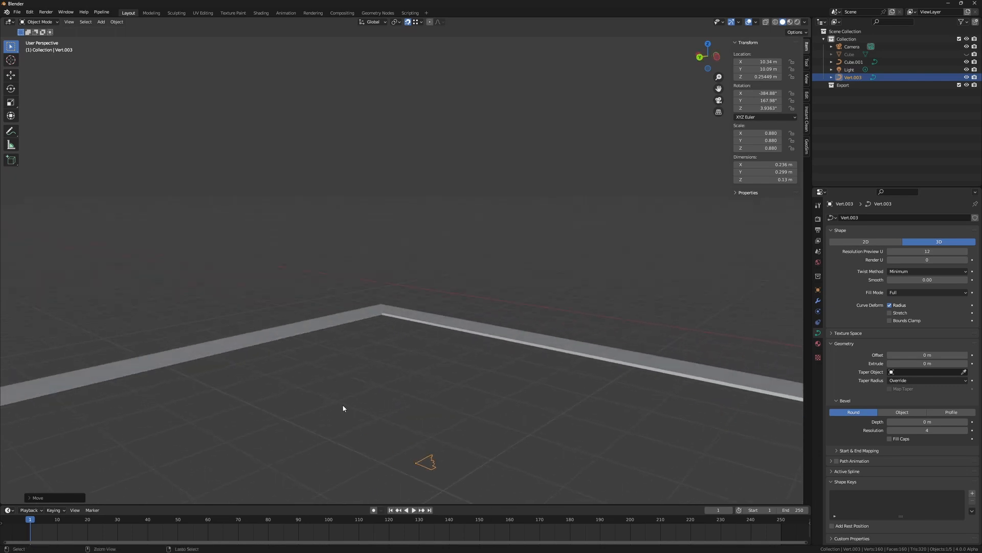
pyautogui.moveTo(419, 404); pyautogui.dragTo(421, 322, button='middle')
pyautogui.press('r')
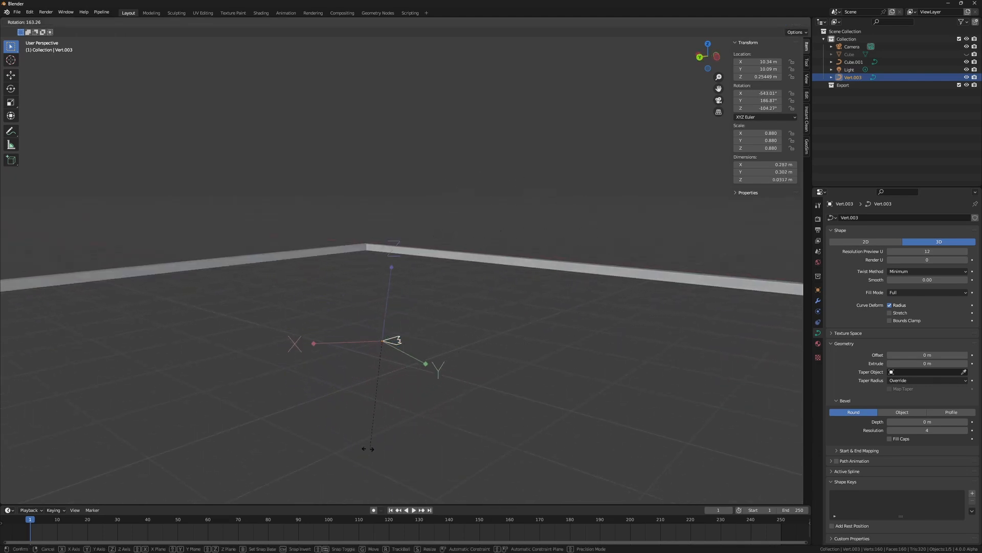
pyautogui.press('x')
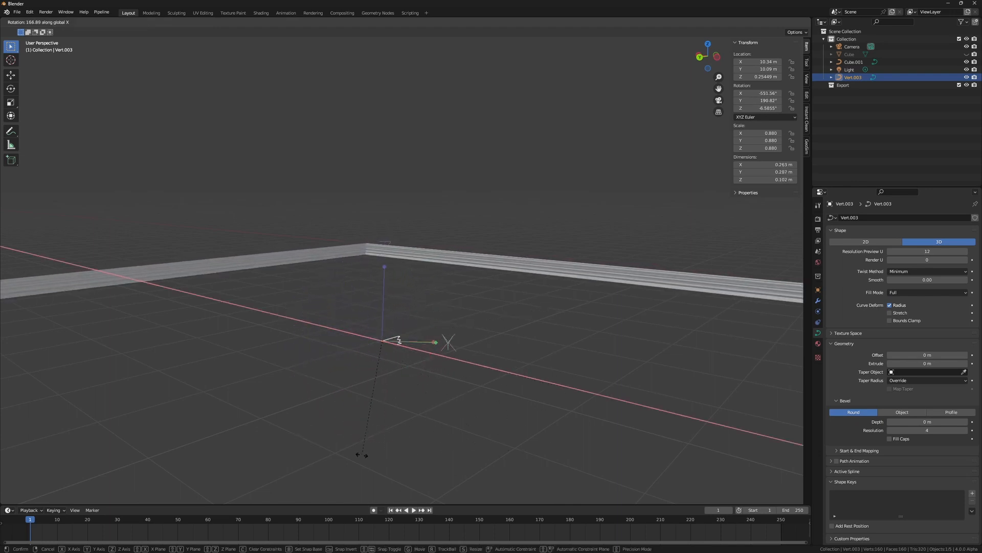
pyautogui.click(538, 303)
pyautogui.moveTo(538, 303); pyautogui.dragTo(297, 230, button='middle')
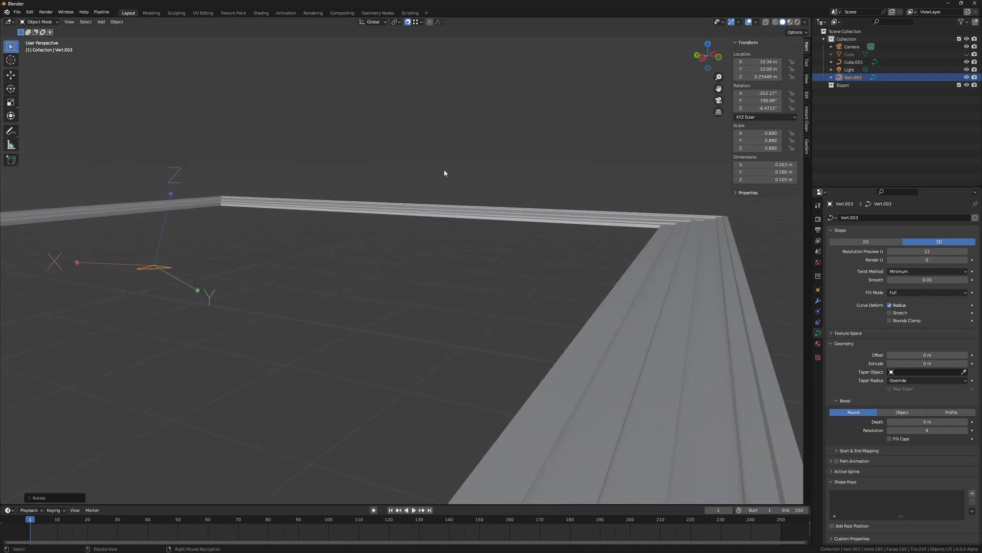
# Clear the moulding profile's rotation, and test rotating it 90° and -90° about the Z axis.
pyautogui.hotkey('alt', 'r')
pyautogui.keyDown('shift'); pyautogui.moveTo(433, 243); pyautogui.dragTo(446, 188, button='middle'); pyautogui.keyUp('shift')
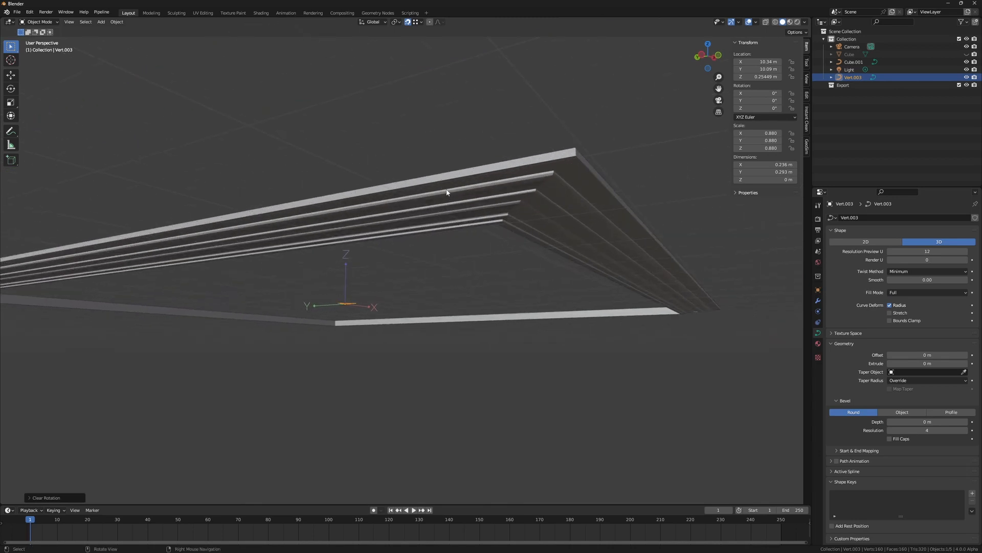
pyautogui.write('r90')
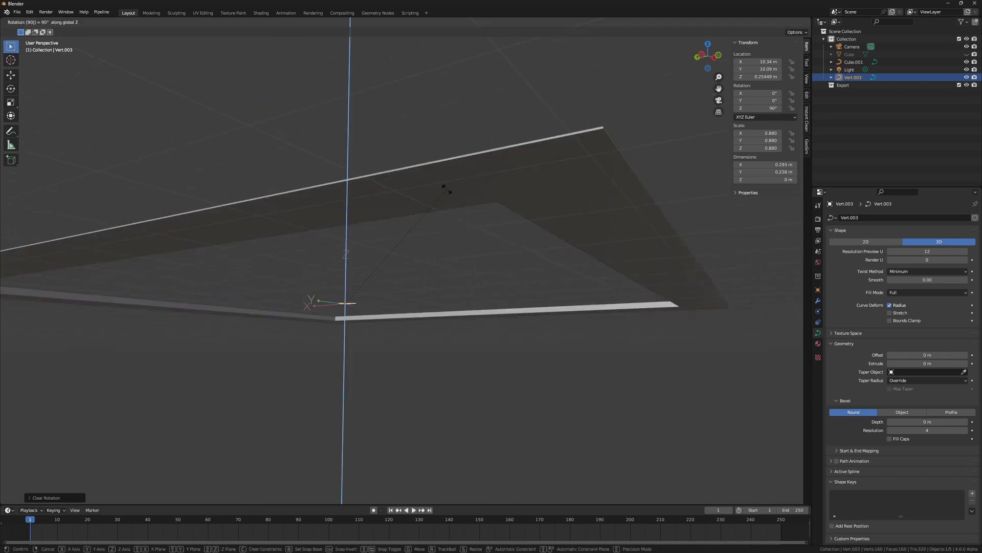
pyautogui.press('Return')
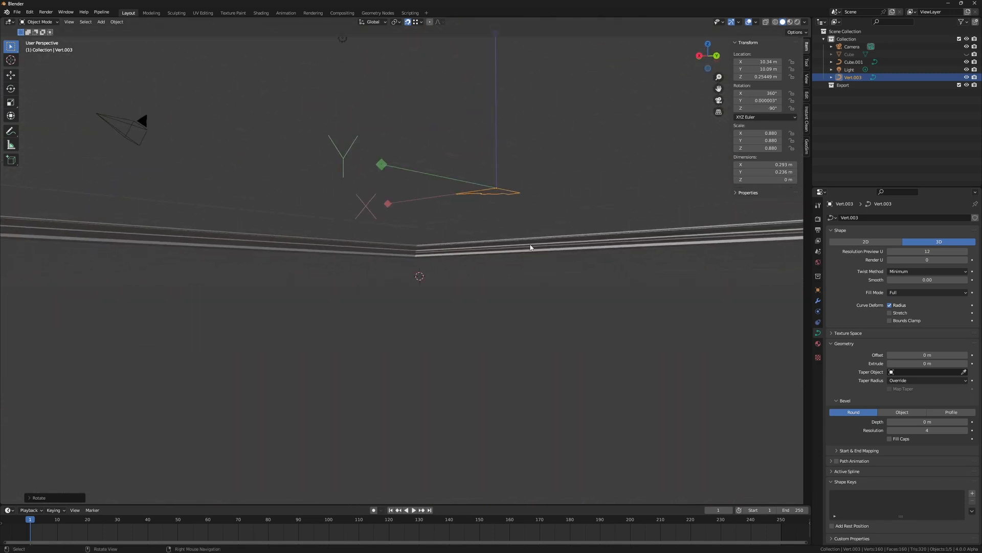
pyautogui.write('r-90')
pyautogui.press('Return')
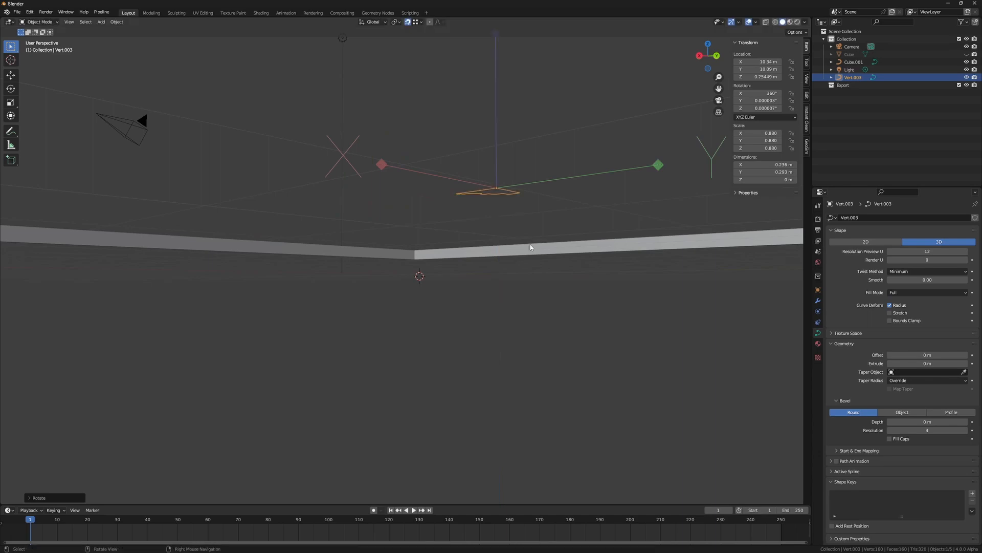